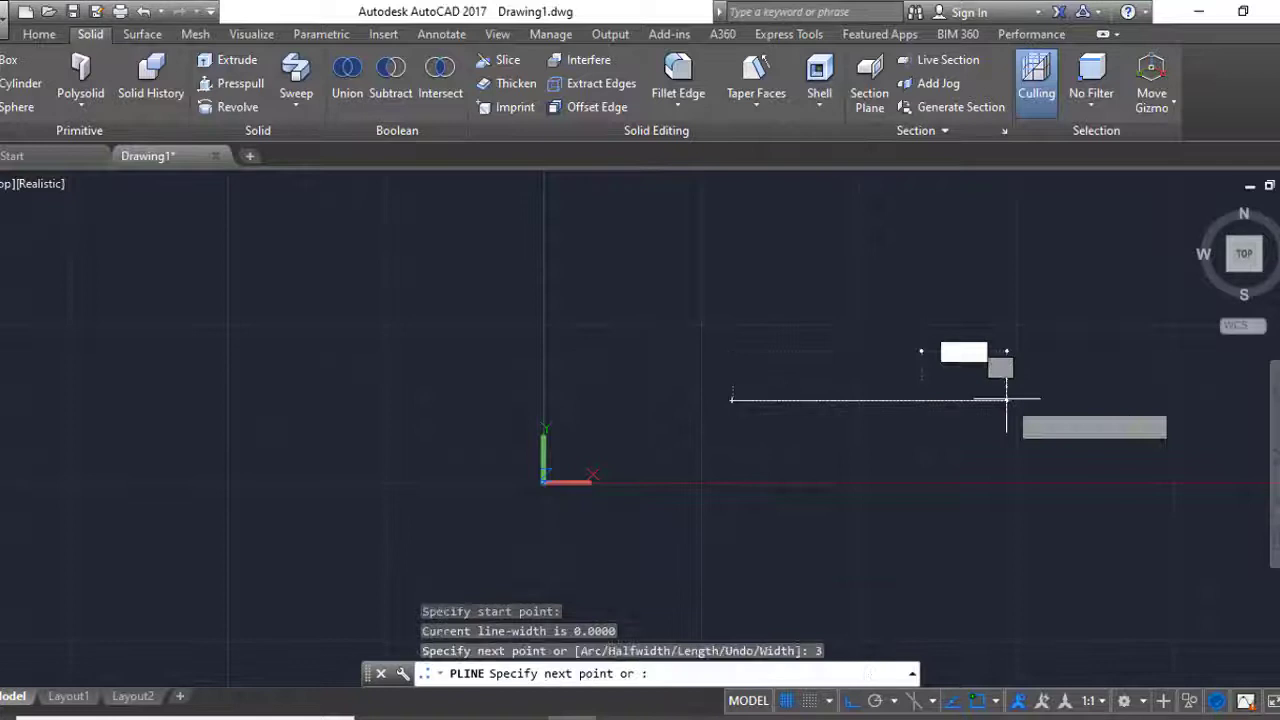
# - Close the polyline rectangle with the 4-unit right side and 3-unit top side
pyautogui.moveTo(1006, 400); pyautogui.dragTo(978, 505, button='middle')
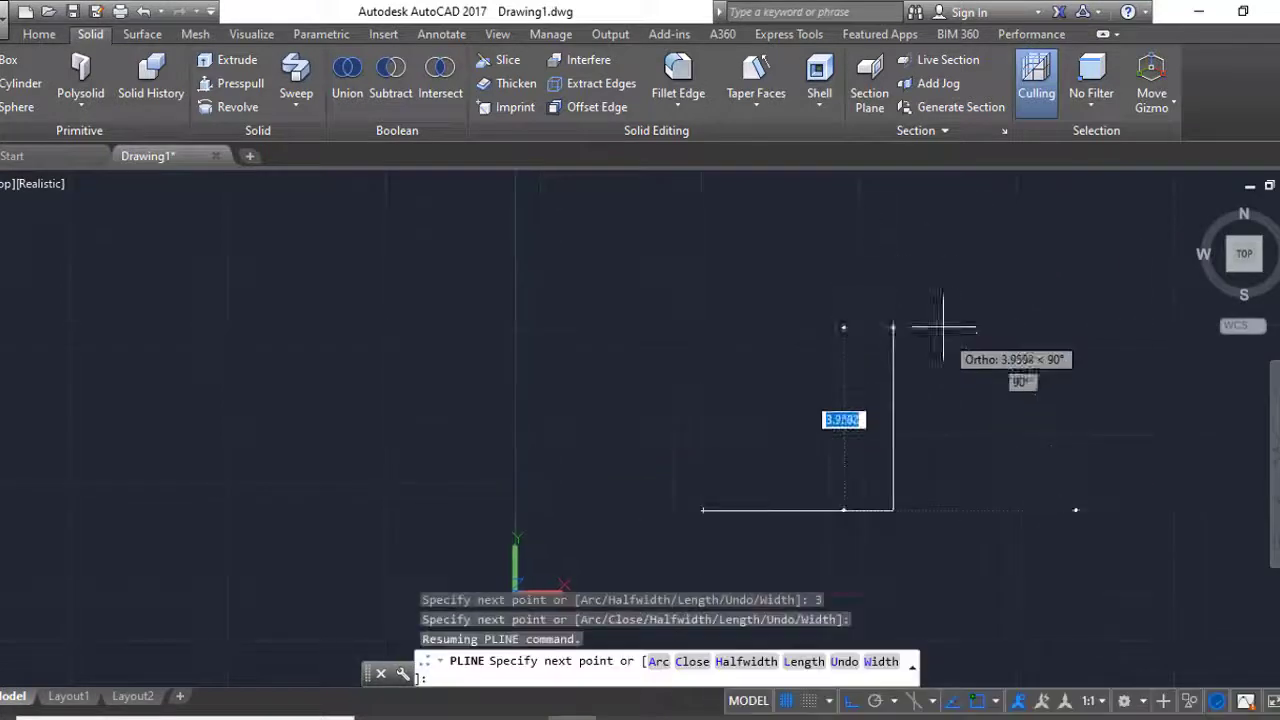
pyautogui.write('4')
pyautogui.press('Return')
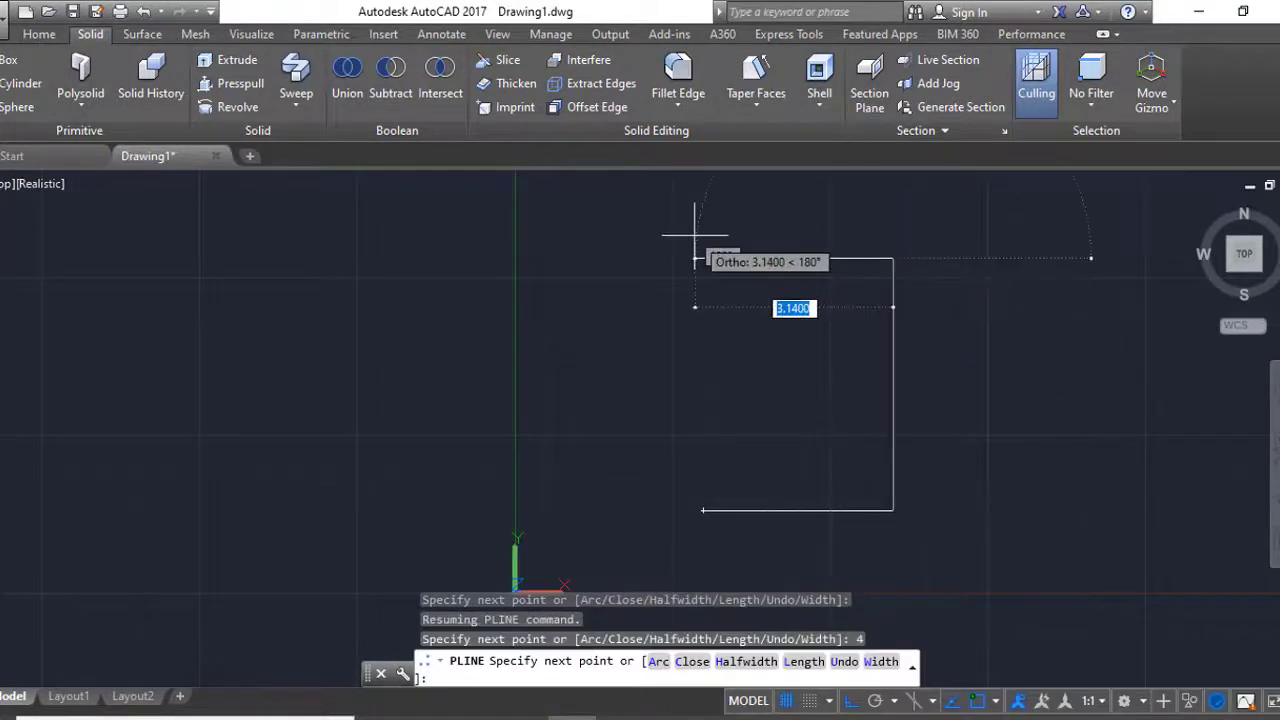
pyautogui.write('3')
pyautogui.press('Return')
pyautogui.click(703, 510)
pyautogui.press('Return')
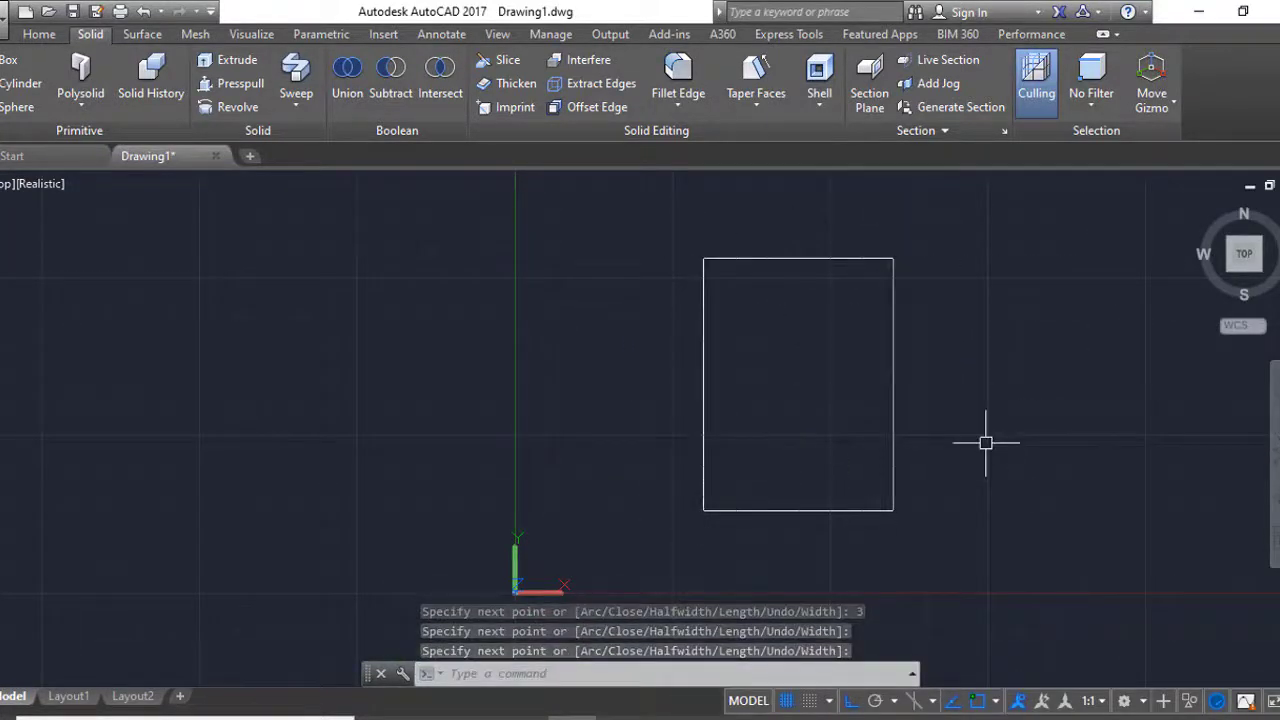
# - Offset the rectangle 0.75 outward
pyautogui.write('o .75')
pyautogui.click(771, 258)
pyautogui.click(800, 365)
pyautogui.scroll(2, 825, 378)
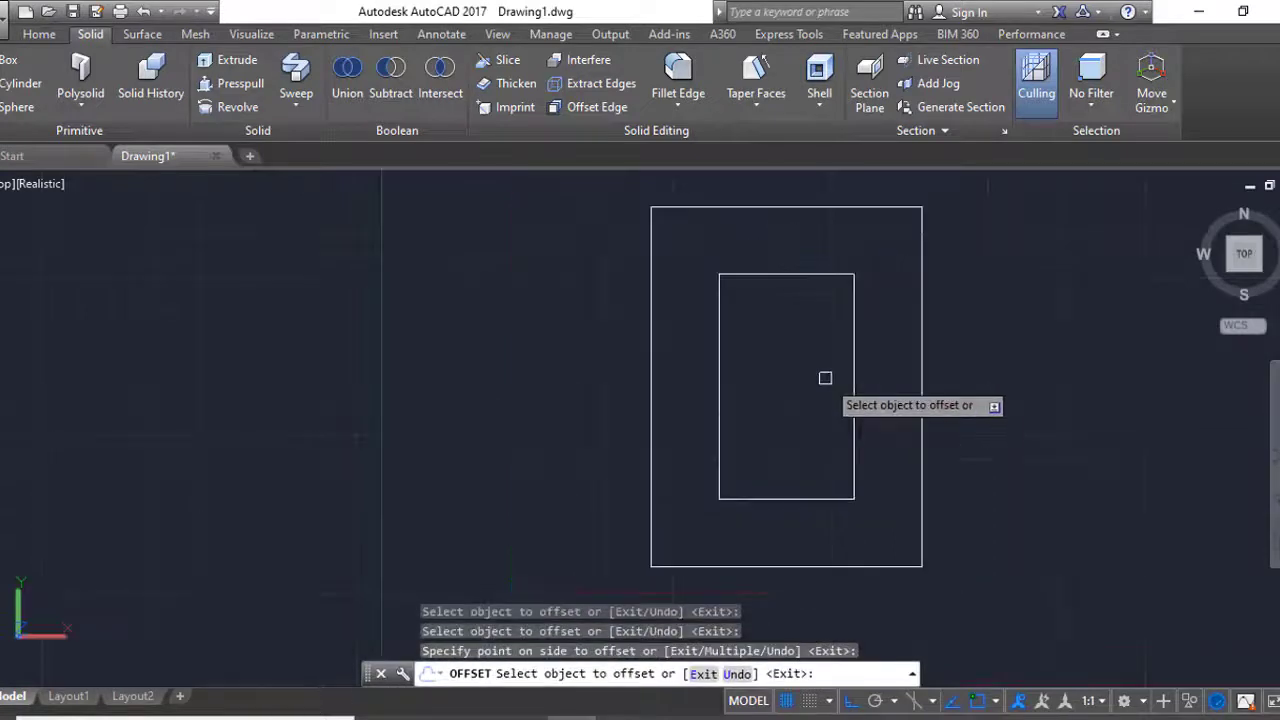
pyautogui.press('Escape')
# - Offset the middle rectangle 0.2 inward to create the inner outline
pyautogui.scroll(2, 828, 436)
pyautogui.press('Return')
pyautogui.write('.2')
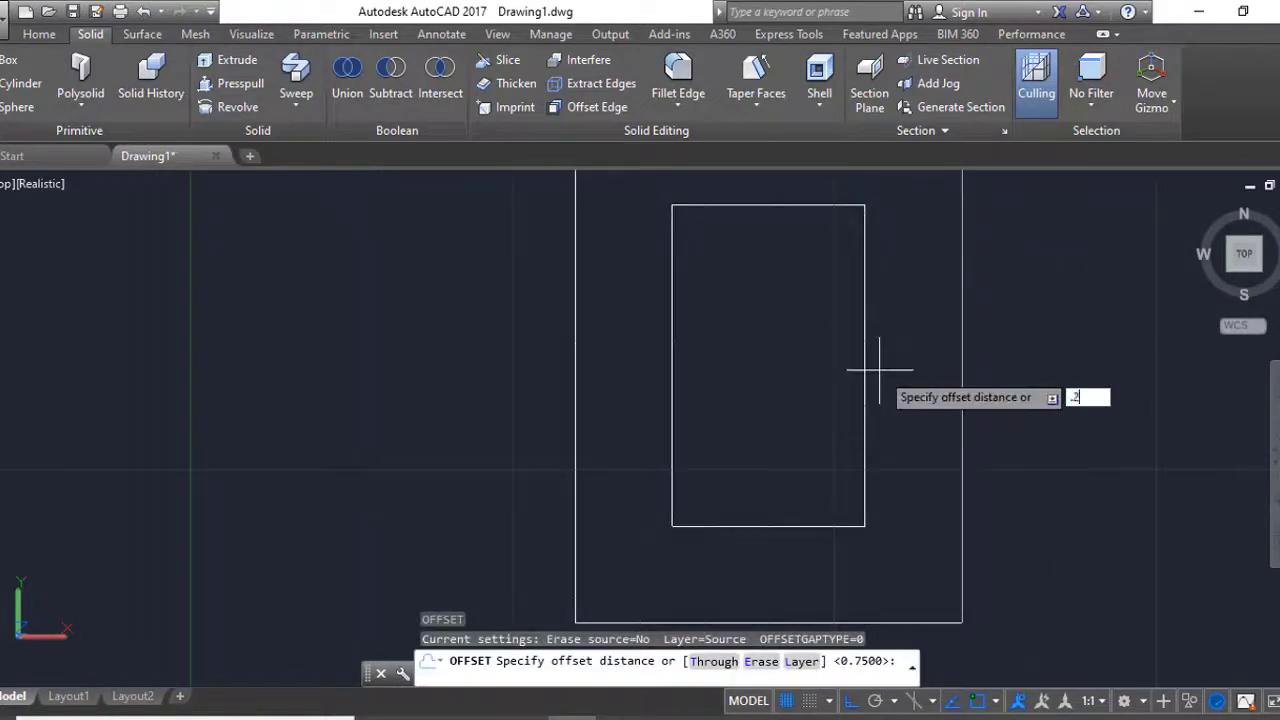
pyautogui.press('Return')
pyautogui.click(866, 370)
pyautogui.click(794, 448)
pyautogui.press('Escape')
# - Start FILLET and set its radius by picking two points
pyautogui.write('f')
pyautogui.press('Return')
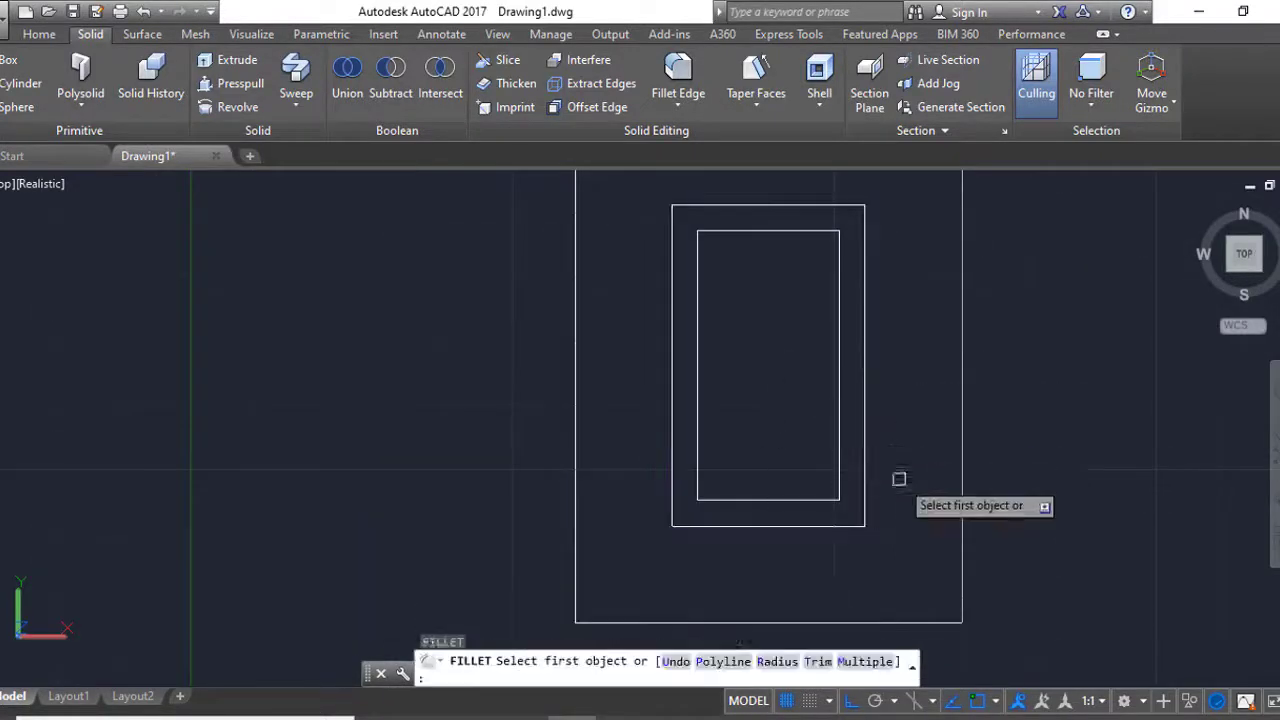
pyautogui.write('r')
pyautogui.press('Return')
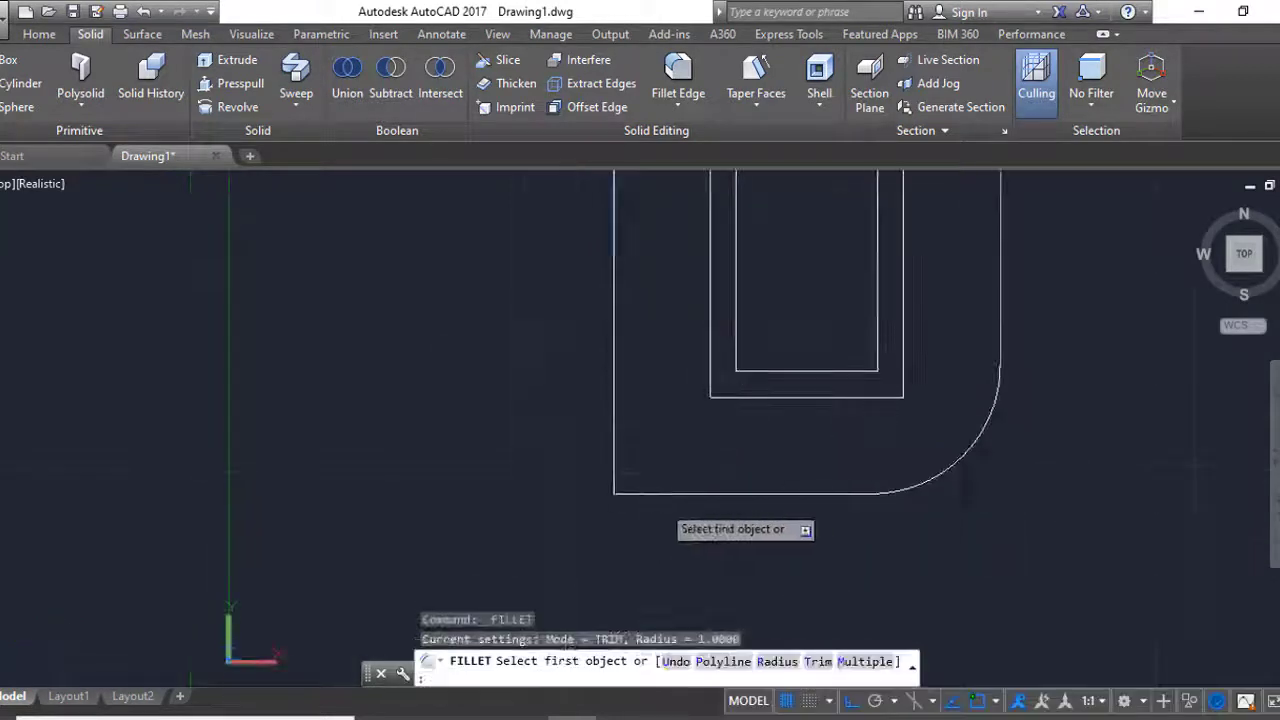
pyautogui.write('r')
pyautogui.press('Return')
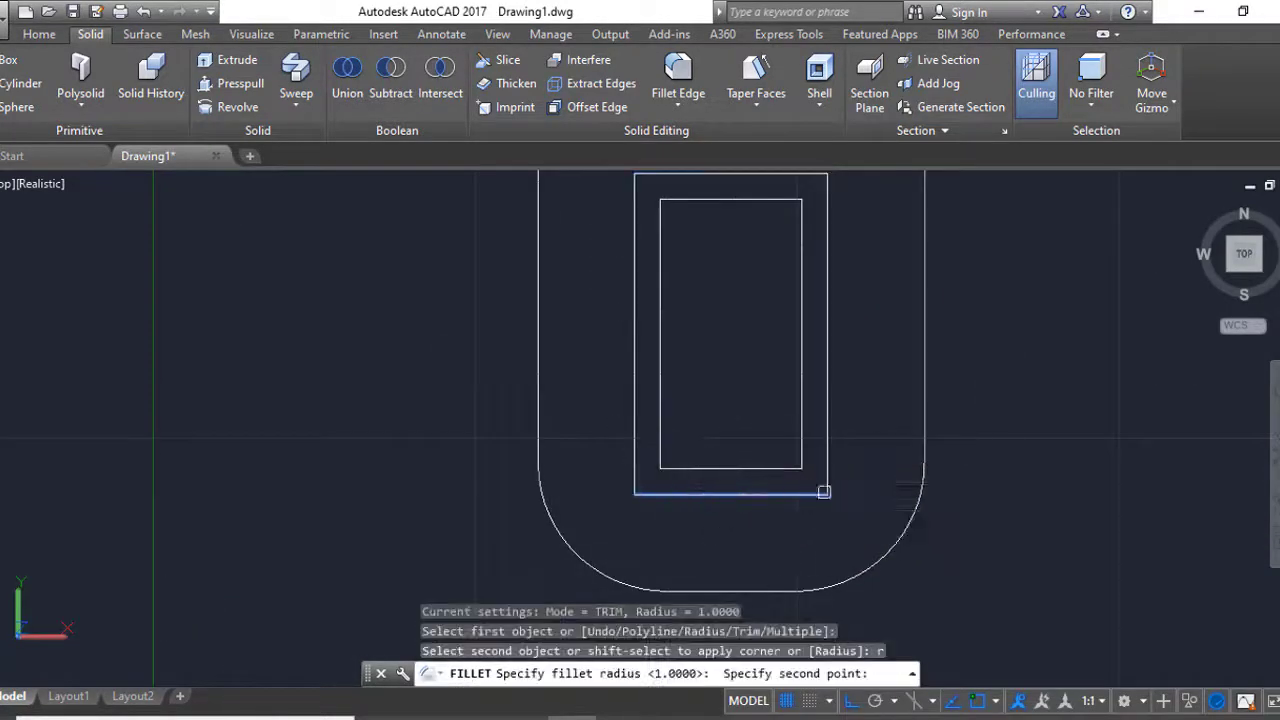
pyautogui.click(730, 493)
pyautogui.click(634, 423)
# - Round the bottom ends of the middle and inner rectangles into semicircles
pyautogui.click(827, 430)
pyautogui.click(725, 468)
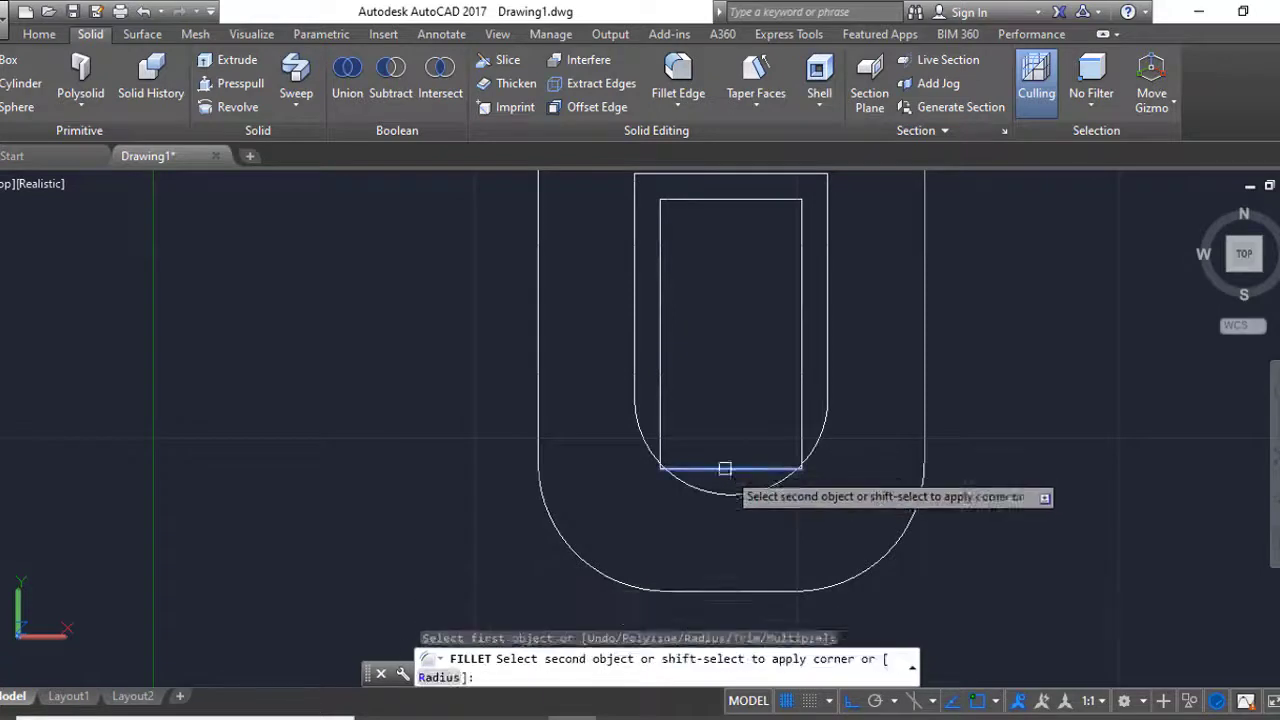
pyautogui.click(665, 401)
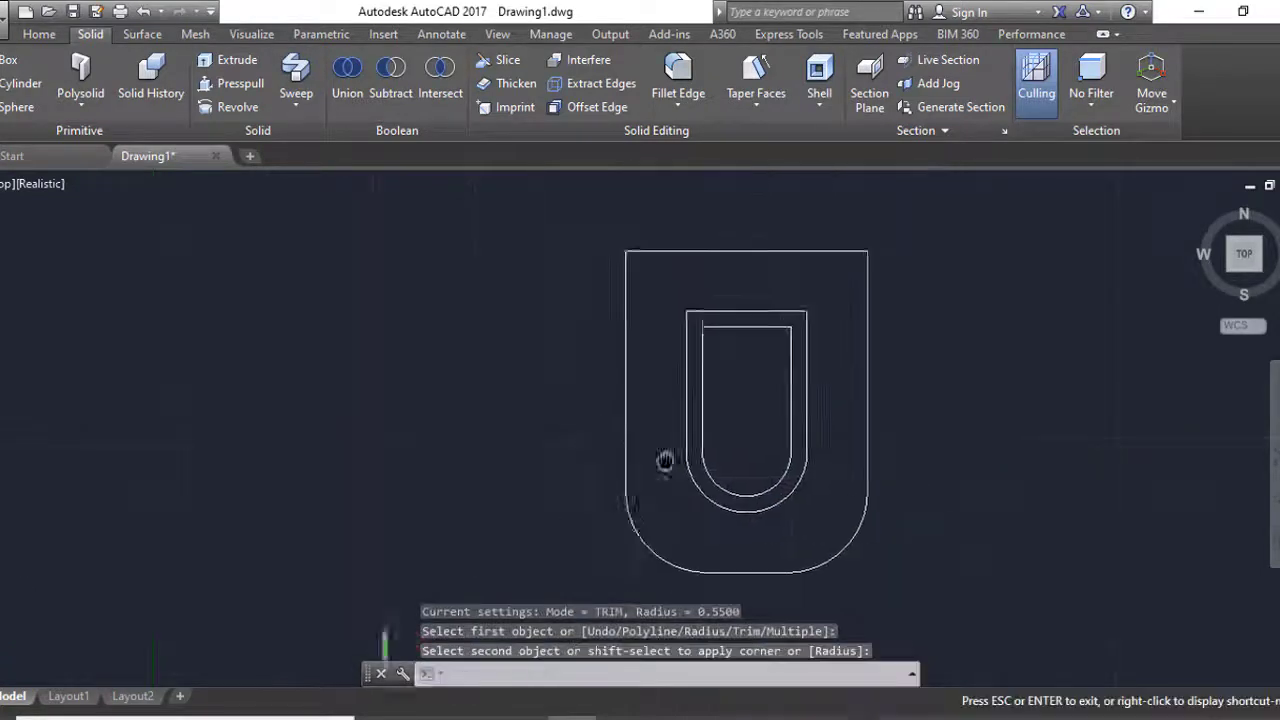
pyautogui.click(675, 440)
# - Stretch the inner outline's flat end using a crossing window
pyautogui.keyDown('shift'); pyautogui.moveTo(686, 443); pyautogui.dragTo(734, 471, button='middle'); pyautogui.keyUp('shift')
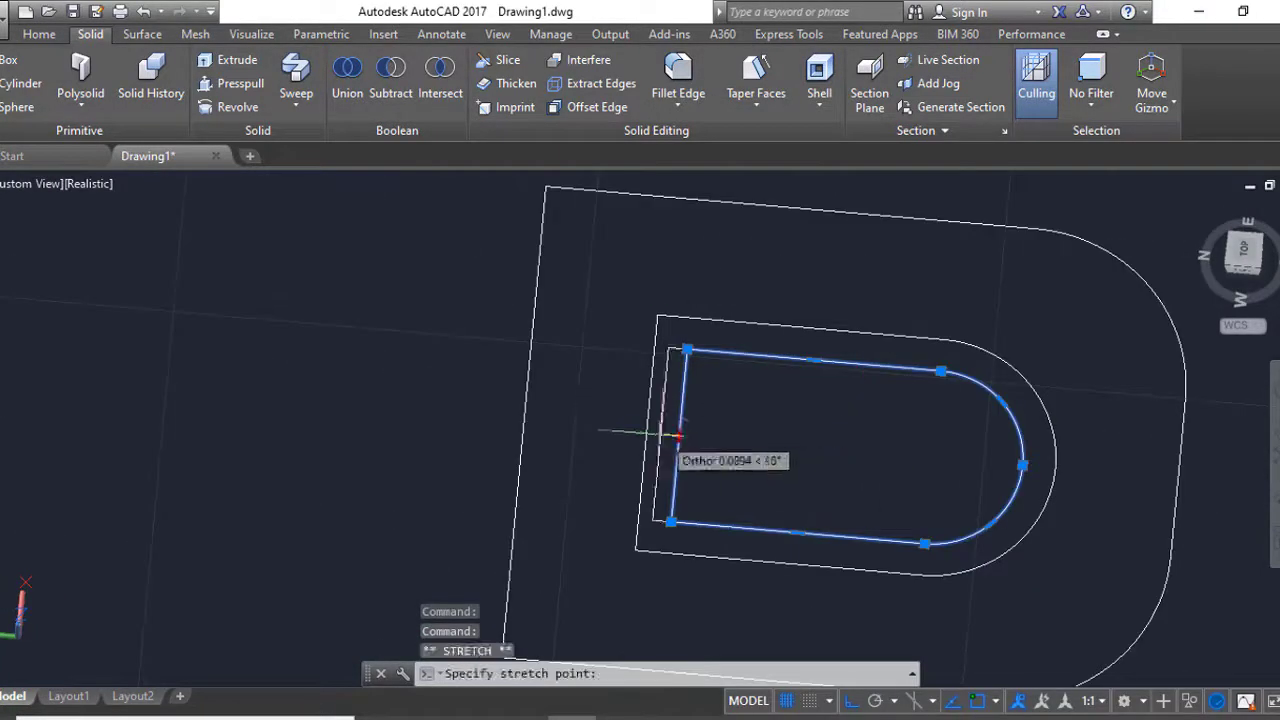
pyautogui.press('Escape')
pyautogui.press('Return')
pyautogui.click(557, 300)
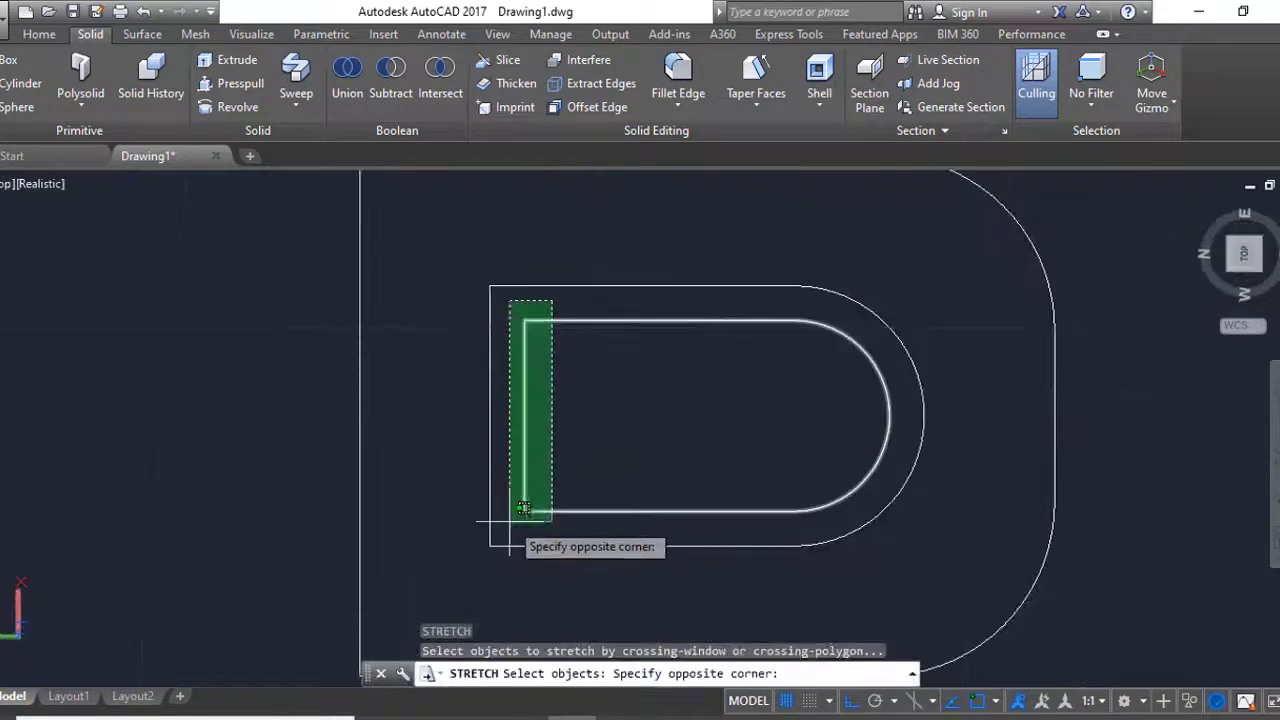
pyautogui.click(510, 530)
pyautogui.press('Return')
pyautogui.click(635, 421)
# - Round the inner outline's top-right corner with the 0.2 fillet radius
pyautogui.click(513, 502)
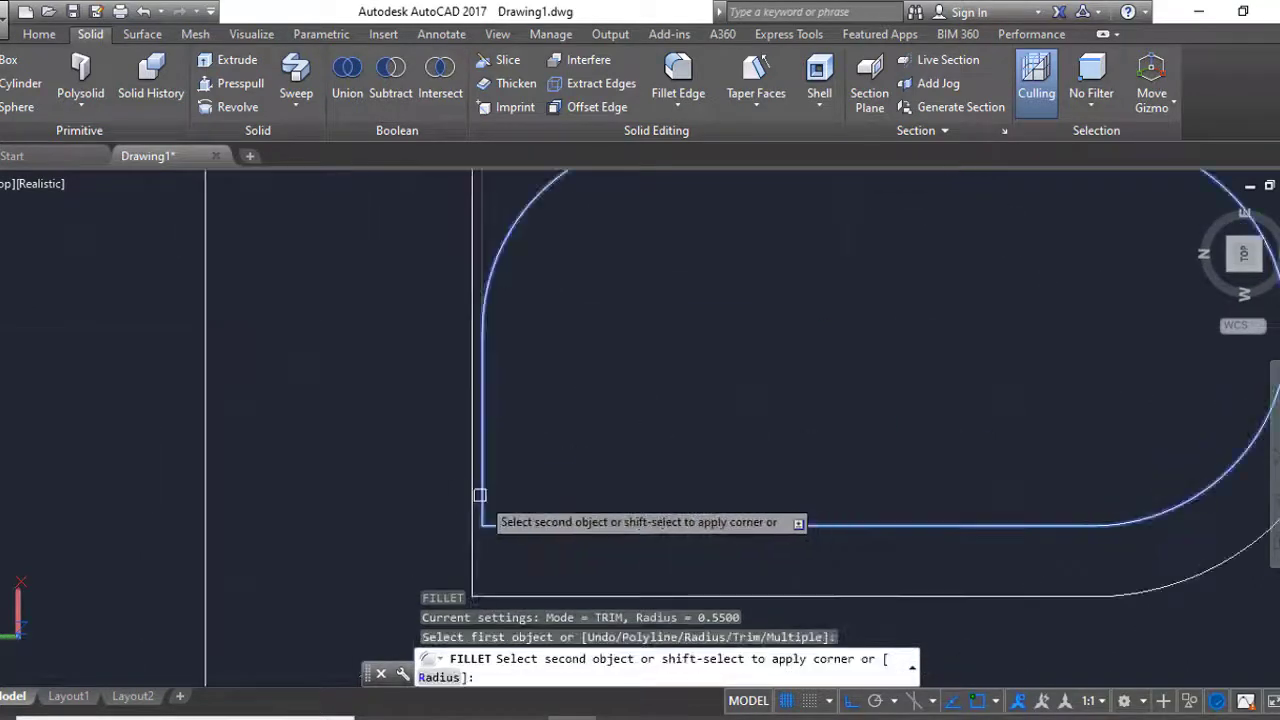
pyautogui.scroll(-2, 523, 386)
pyautogui.scroll(2, 571, 209)
pyautogui.scroll(-2, 703, 254)
pyautogui.press('Escape')
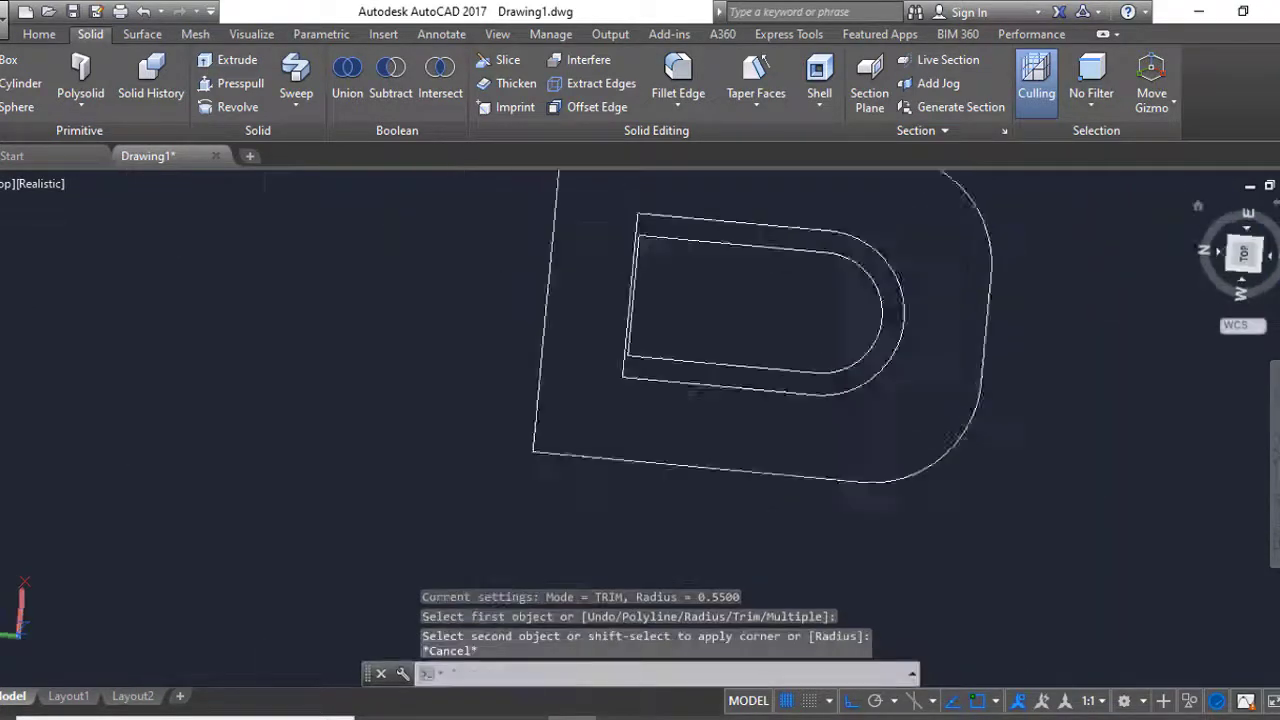
pyautogui.write('f')
pyautogui.press('Return')
pyautogui.click(700, 275)
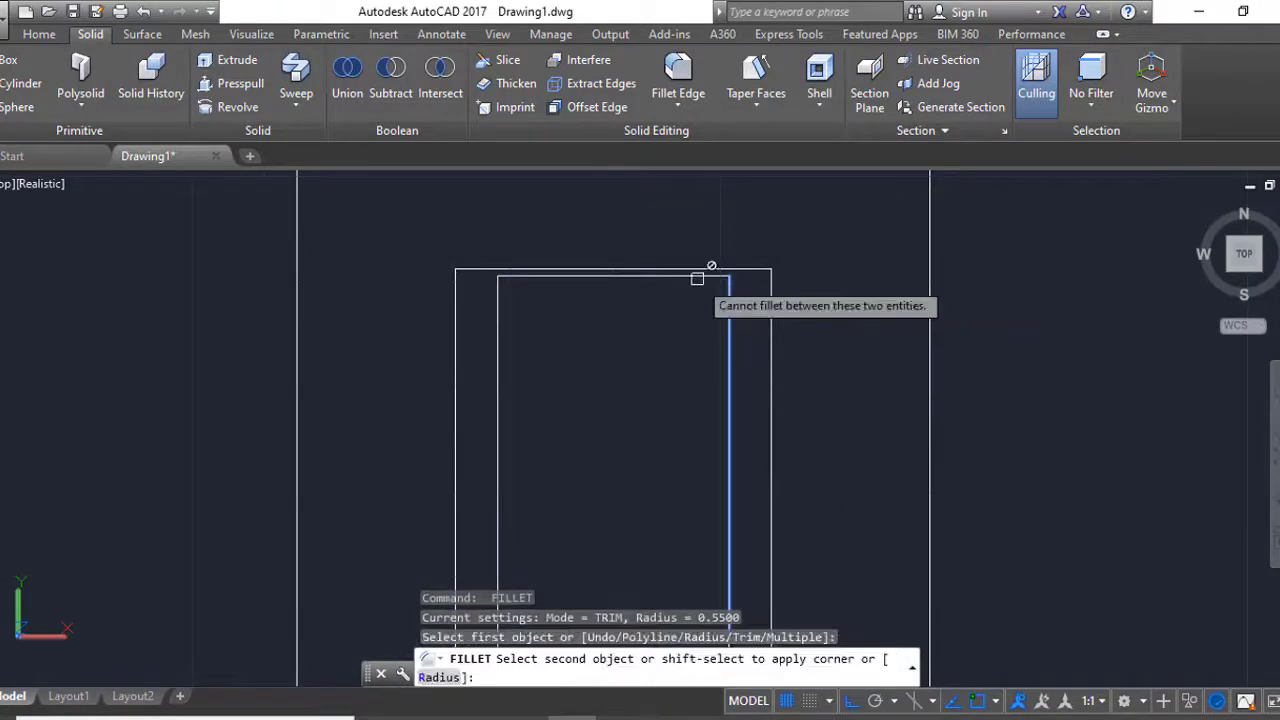
pyautogui.click(697, 278)
pyautogui.press('Return')
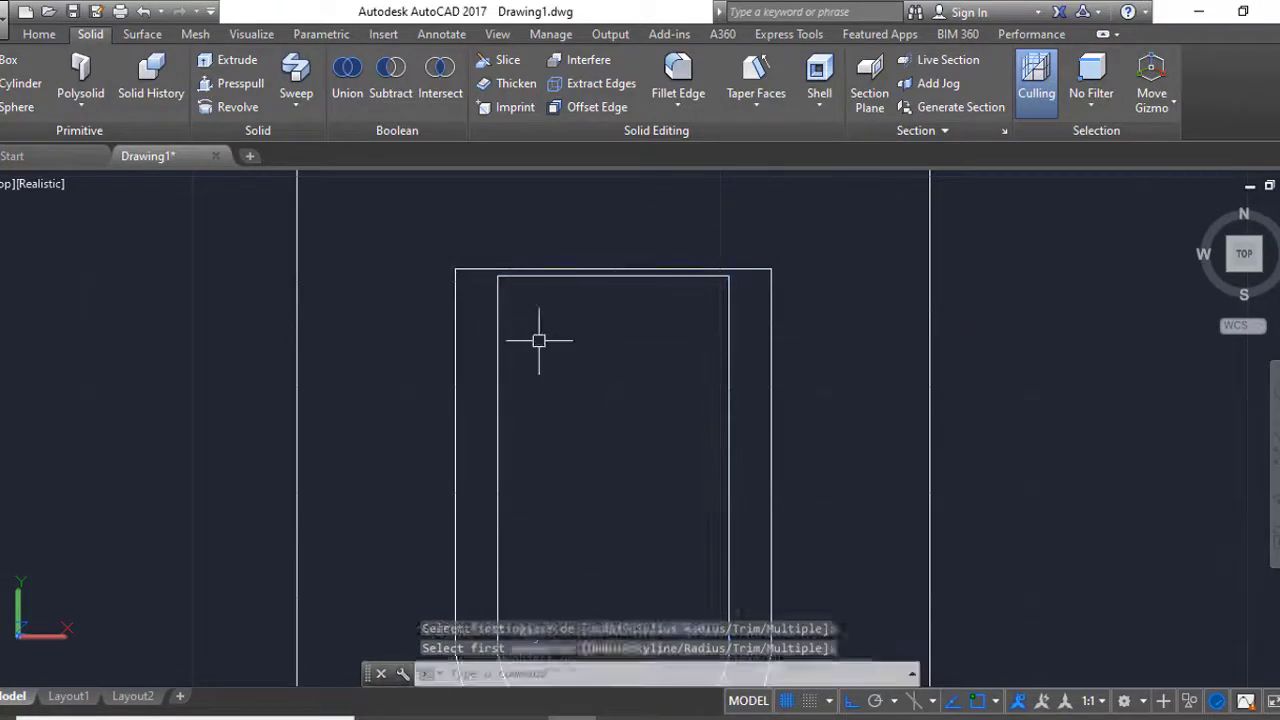
# - Fillet the top-left and remaining top corners at radius 0.2
pyautogui.scroll(-2, 537, 337)
pyautogui.click(502, 328)
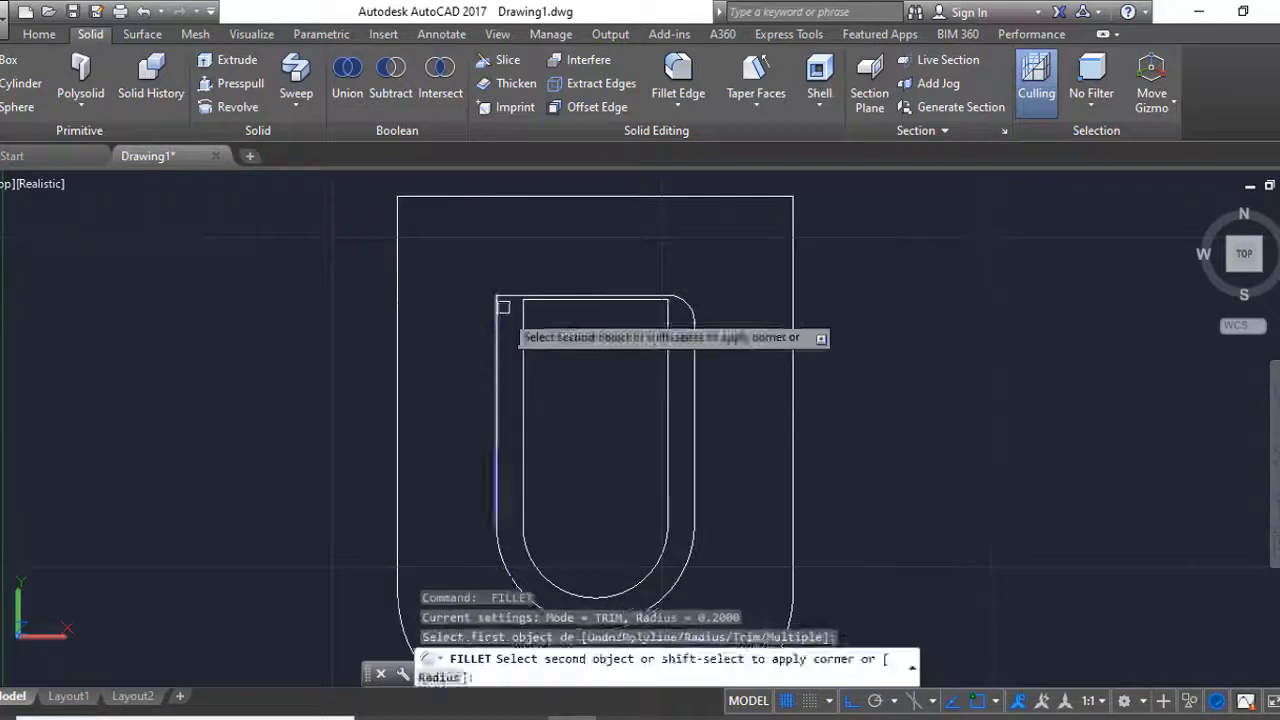
pyautogui.click(540, 299)
pyautogui.press('Return')
pyautogui.scroll(-2, 600, 350)
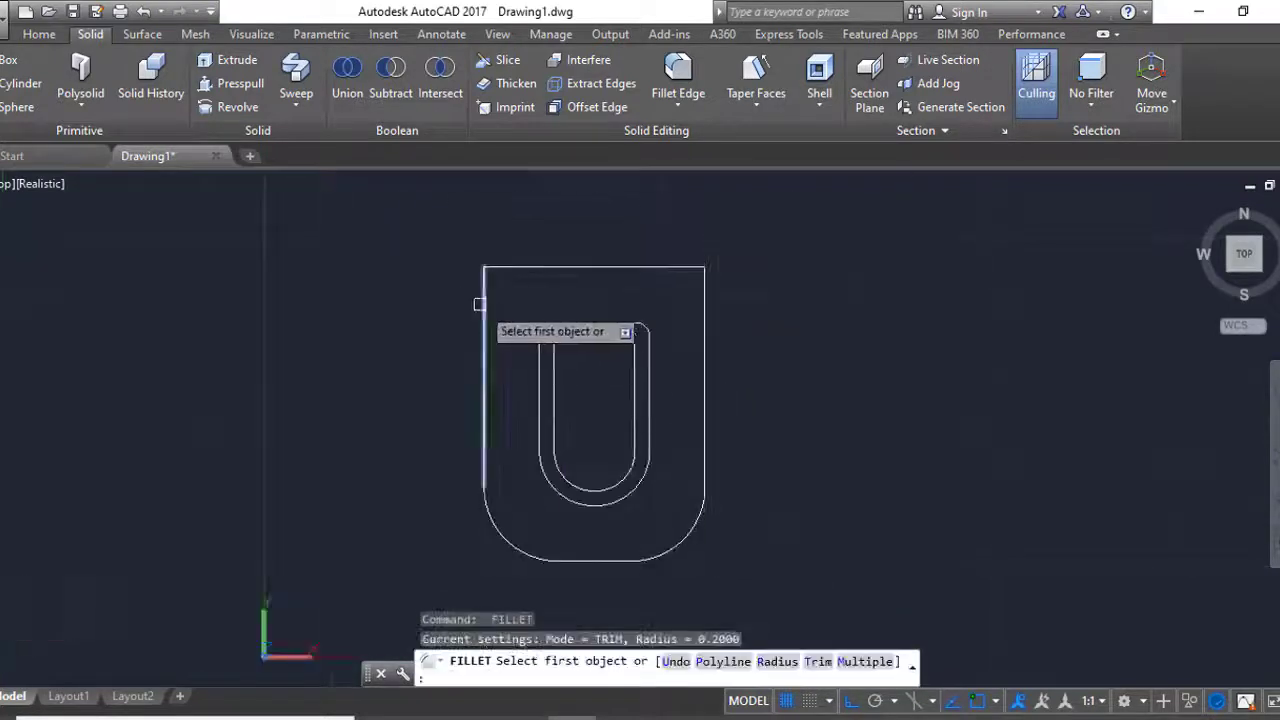
pyautogui.click(704, 300)
pyautogui.scroll(-2, 737, 346)
pyautogui.keyDown('shift'); pyautogui.moveTo(737, 346); pyautogui.dragTo(737, 420, button='middle'); pyautogui.keyUp('shift')
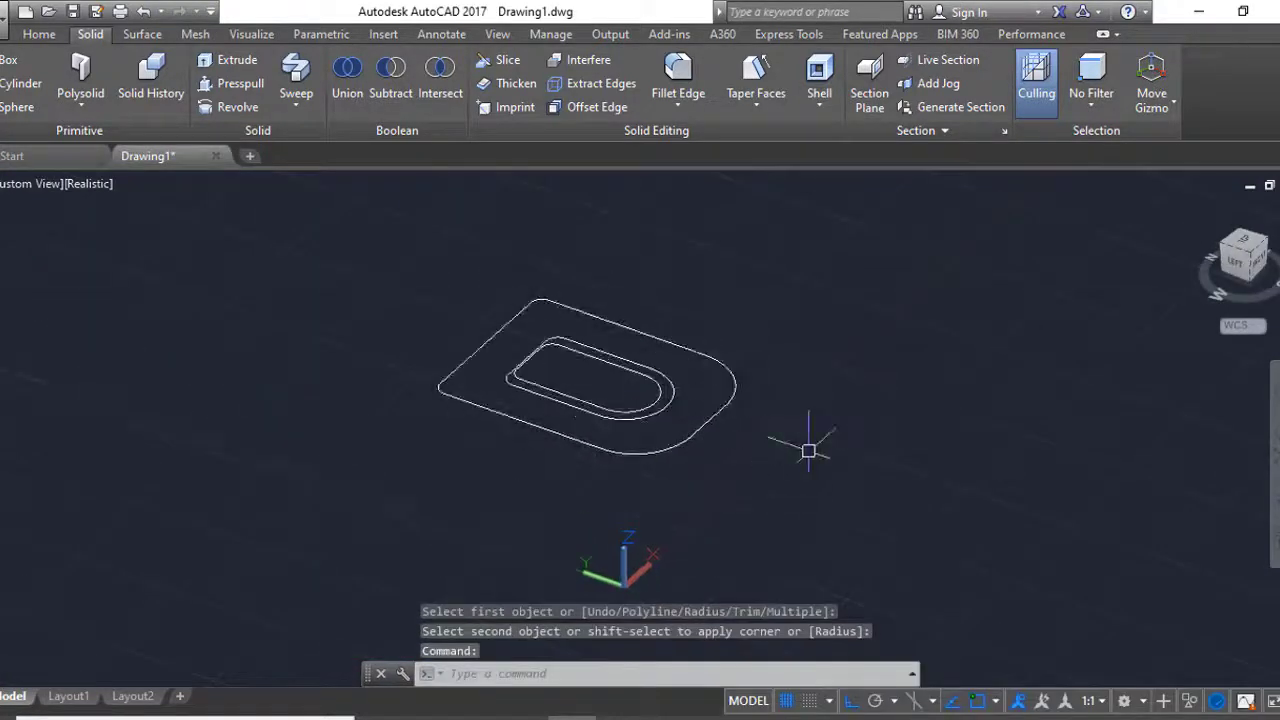
# - Move the outer outline up 4 units
pyautogui.write('m')
pyautogui.press('Return')
pyautogui.click(780, 430)
pyautogui.click(650, 410)
pyautogui.press('Return')
pyautogui.click(868, 500)
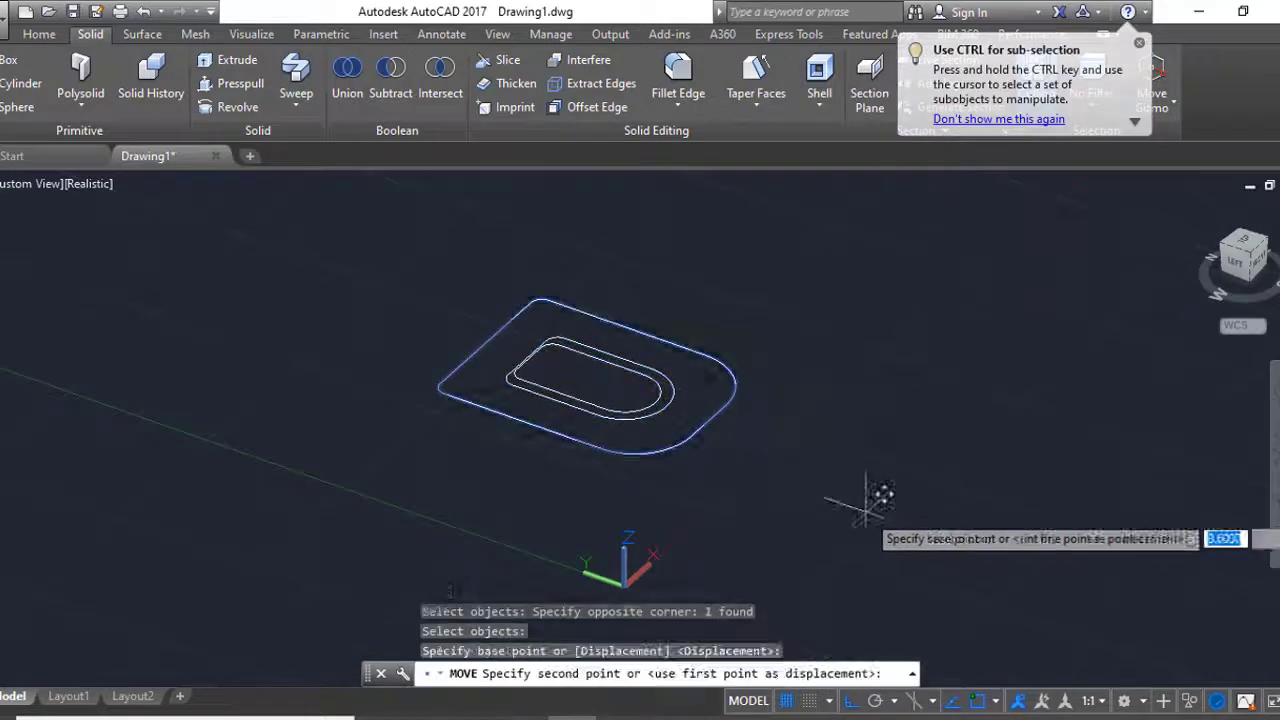
pyautogui.keyDown('shift'); pyautogui.moveTo(868, 500); pyautogui.dragTo(846, 420, button='middle'); pyautogui.keyUp('shift')
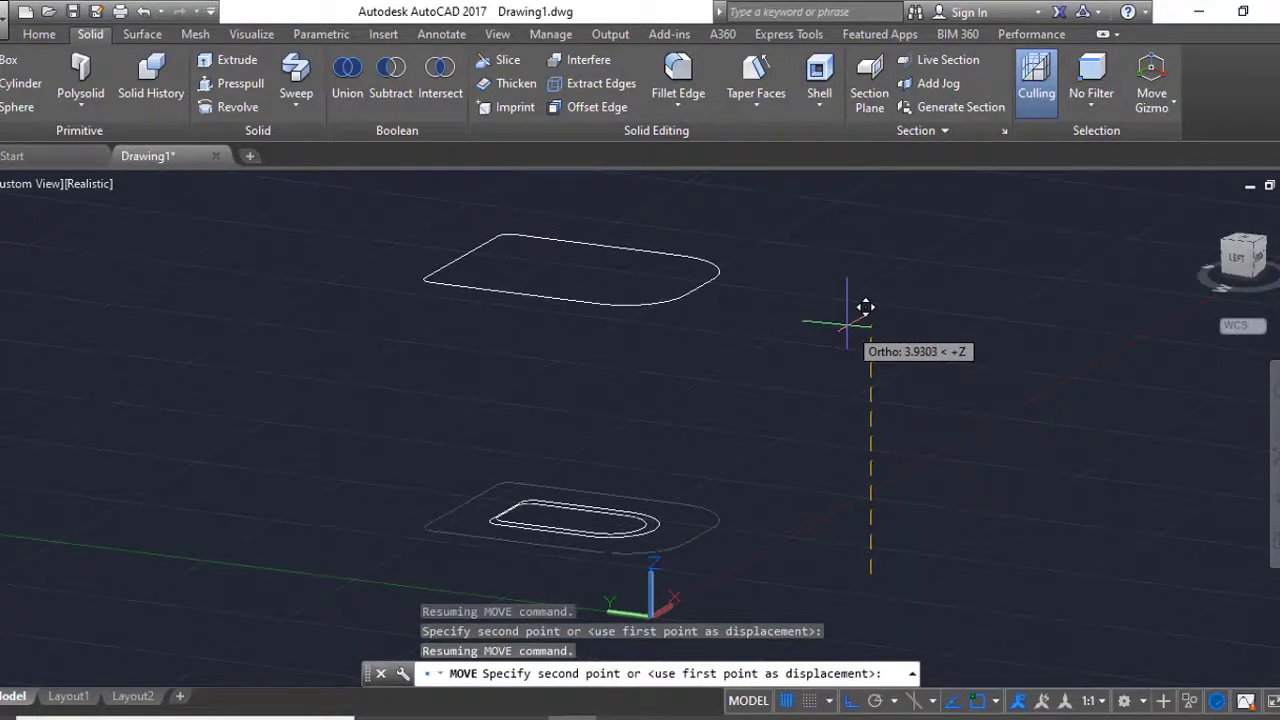
pyautogui.write('4')
pyautogui.press('Return')
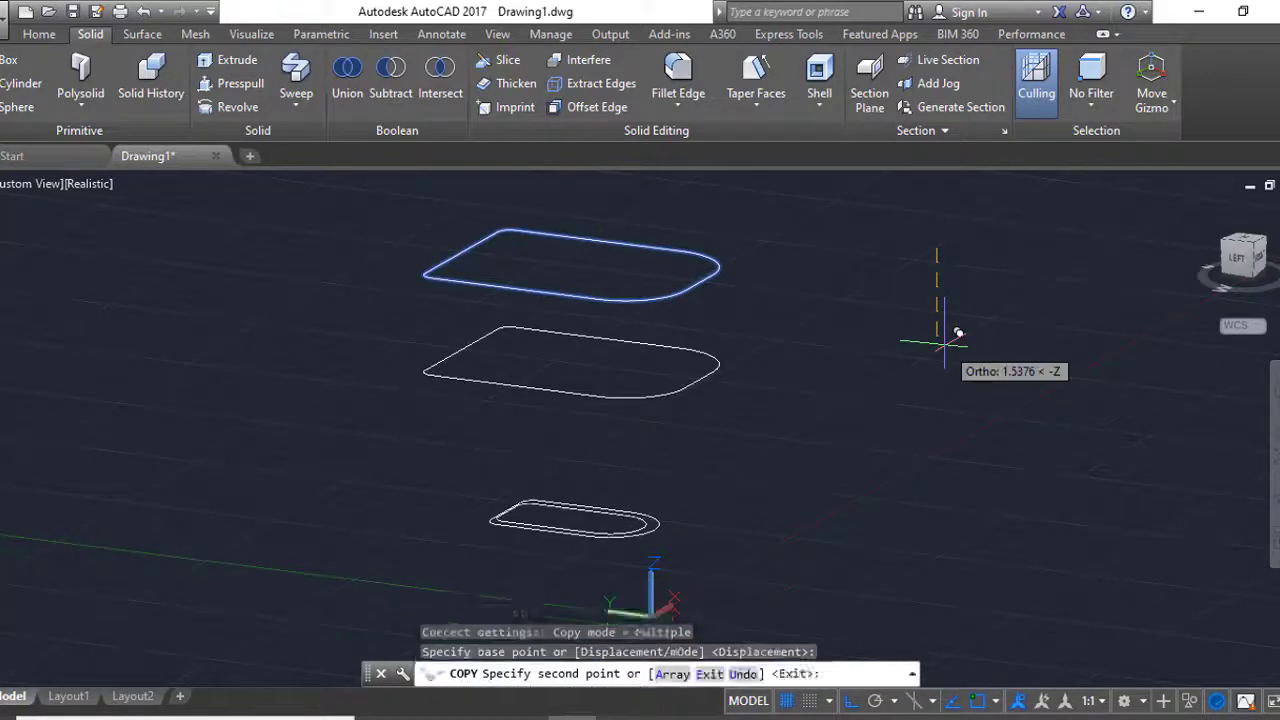
# - Select the small outline for a move, then cancel it
pyautogui.scroll(2, 623, 523)
pyautogui.write('m')
pyautogui.press('Return')
pyautogui.click(623, 523)
pyautogui.press('Return')
pyautogui.click(846, 560)
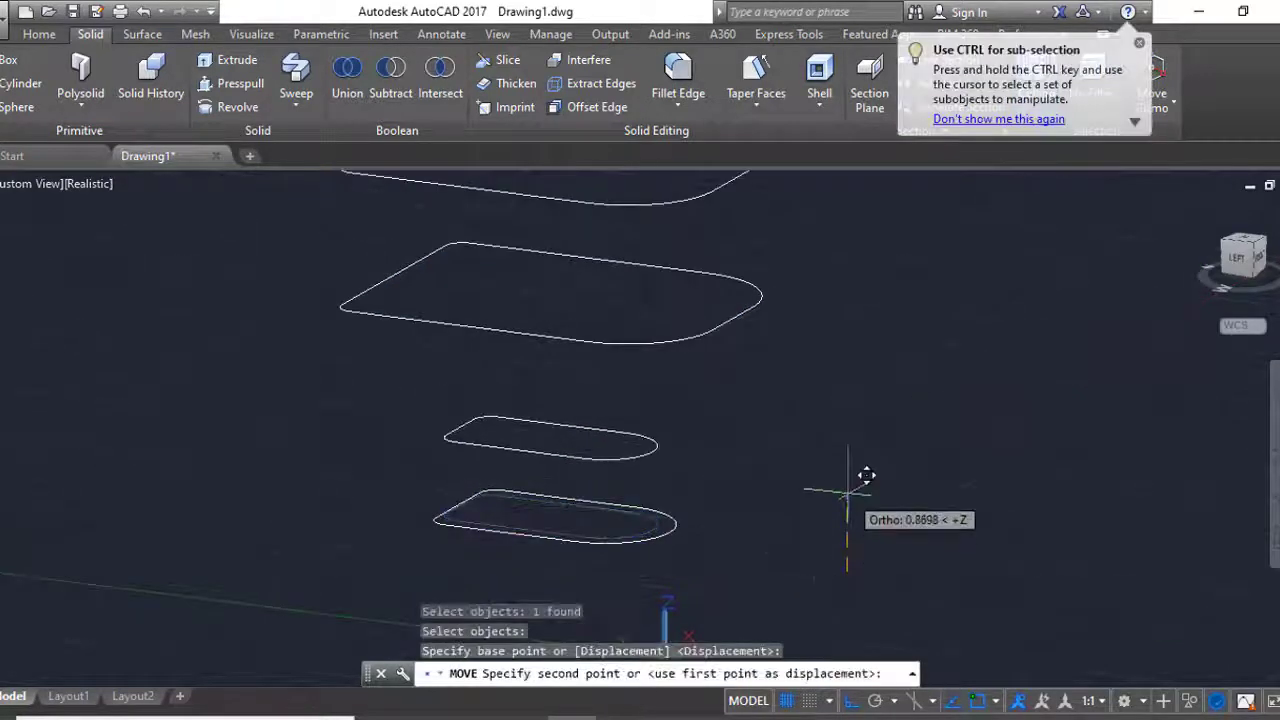
pyautogui.press('Return')
pyautogui.click(652, 541)
pyautogui.press('Escape')
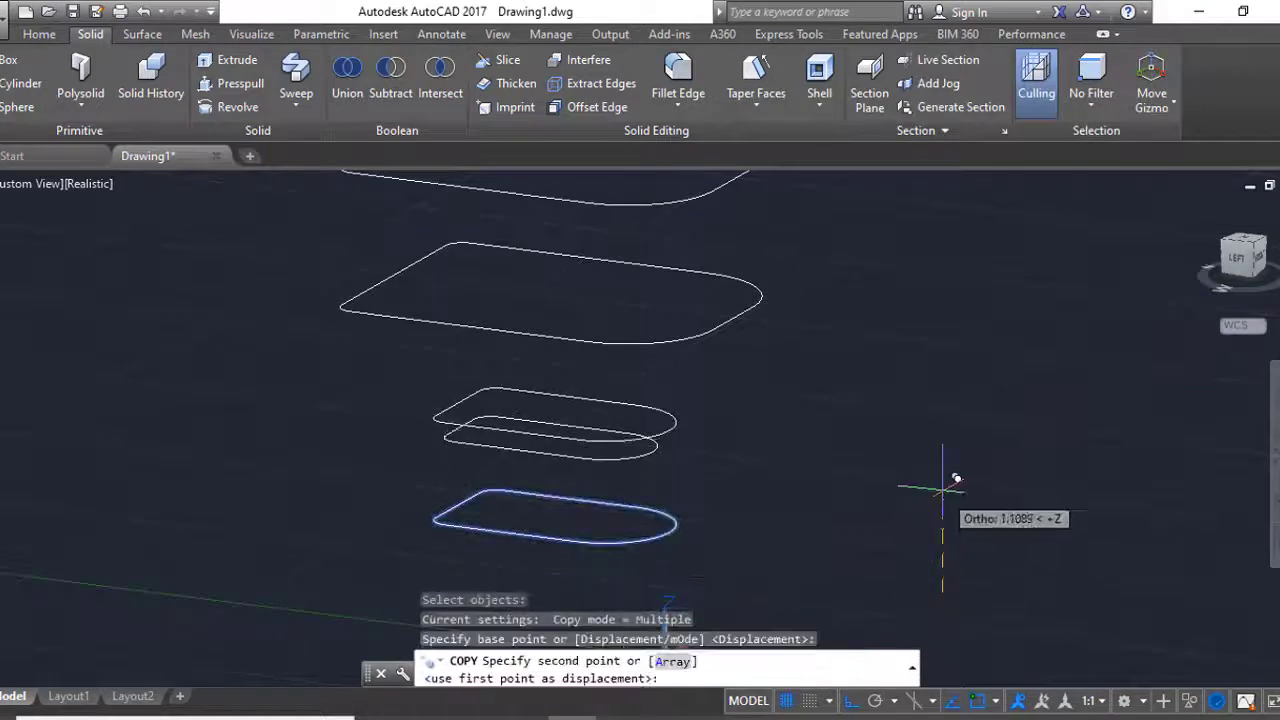
# - Window-select the outlines for another move, then cancel it
pyautogui.keyDown('shift'); pyautogui.moveTo(942, 494); pyautogui.dragTo(877, 523, button='middle'); pyautogui.keyUp('shift')
pyautogui.write('m')
pyautogui.press('Return')
pyautogui.moveTo(720, 400); pyautogui.dragTo(590, 570)
pyautogui.press('Return')
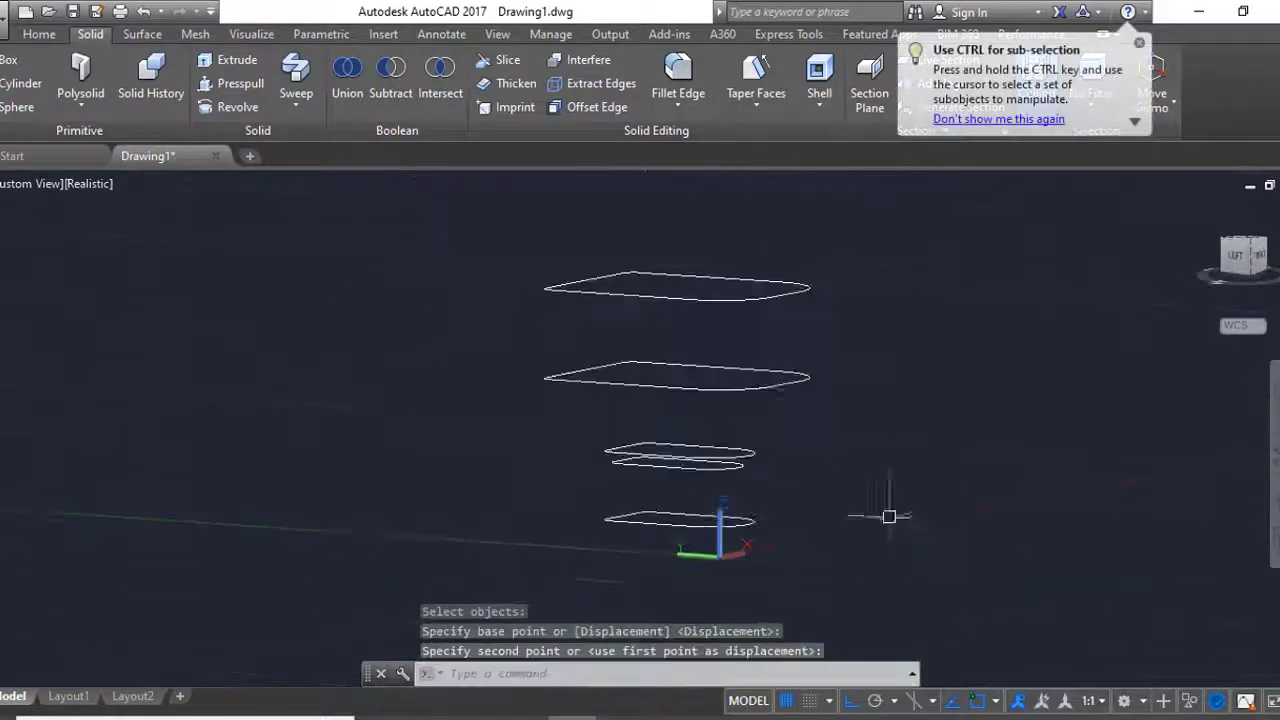
pyautogui.press('Escape')
pyautogui.keyDown('shift'); pyautogui.moveTo(852, 406); pyautogui.dragTo(823, 437, button='middle'); pyautogui.keyUp('shift')
# - Copy the small rounded-front outline and place the copy above the bottom one
pyautogui.write('co')
pyautogui.press('Return')
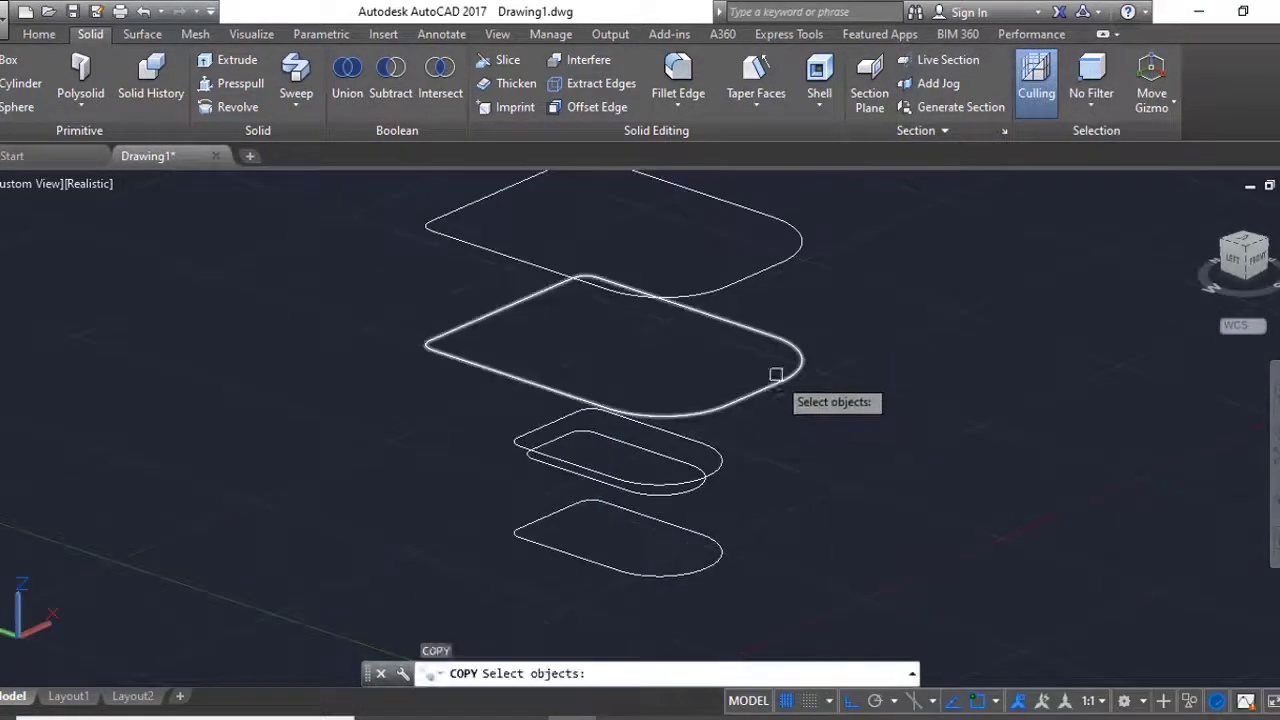
pyautogui.click(908, 452)
pyautogui.press('Escape')
pyautogui.press('Return')
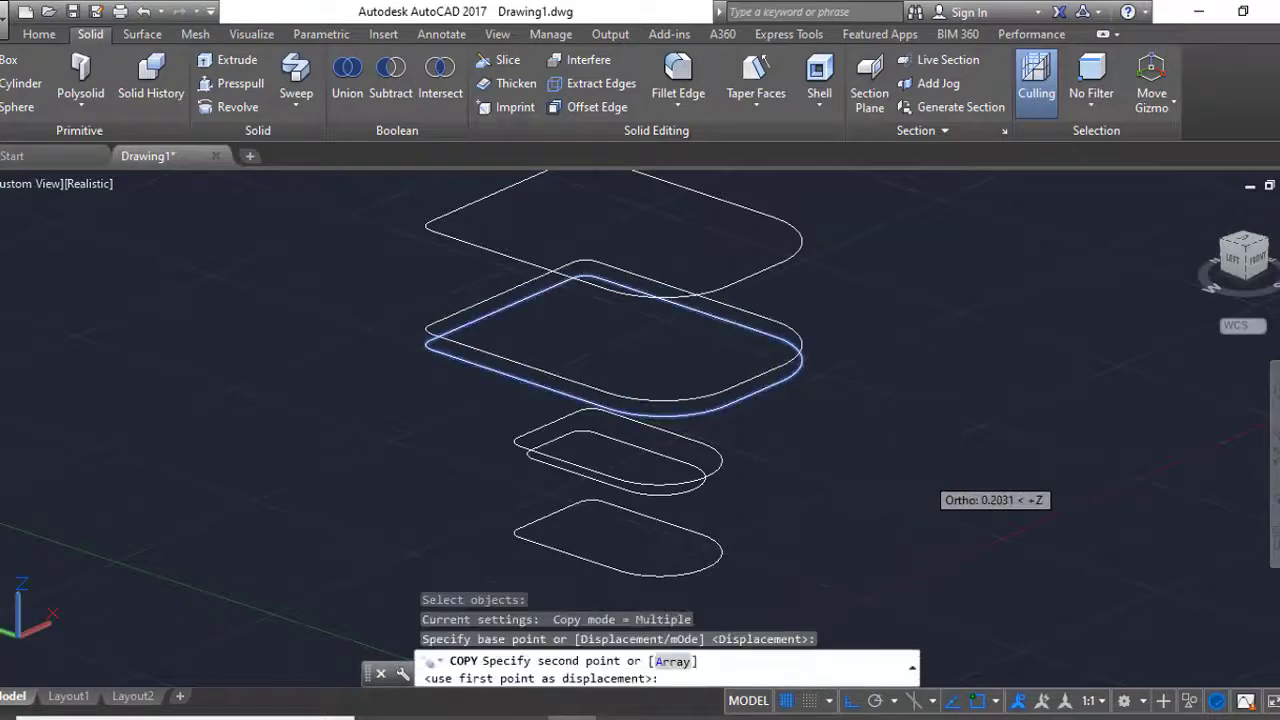
pyautogui.click(930, 488)
pyautogui.press('Escape')
pyautogui.keyDown('shift'); pyautogui.moveTo(863, 434); pyautogui.dragTo(786, 488, button='middle'); pyautogui.keyUp('shift')
pyautogui.press('Return')
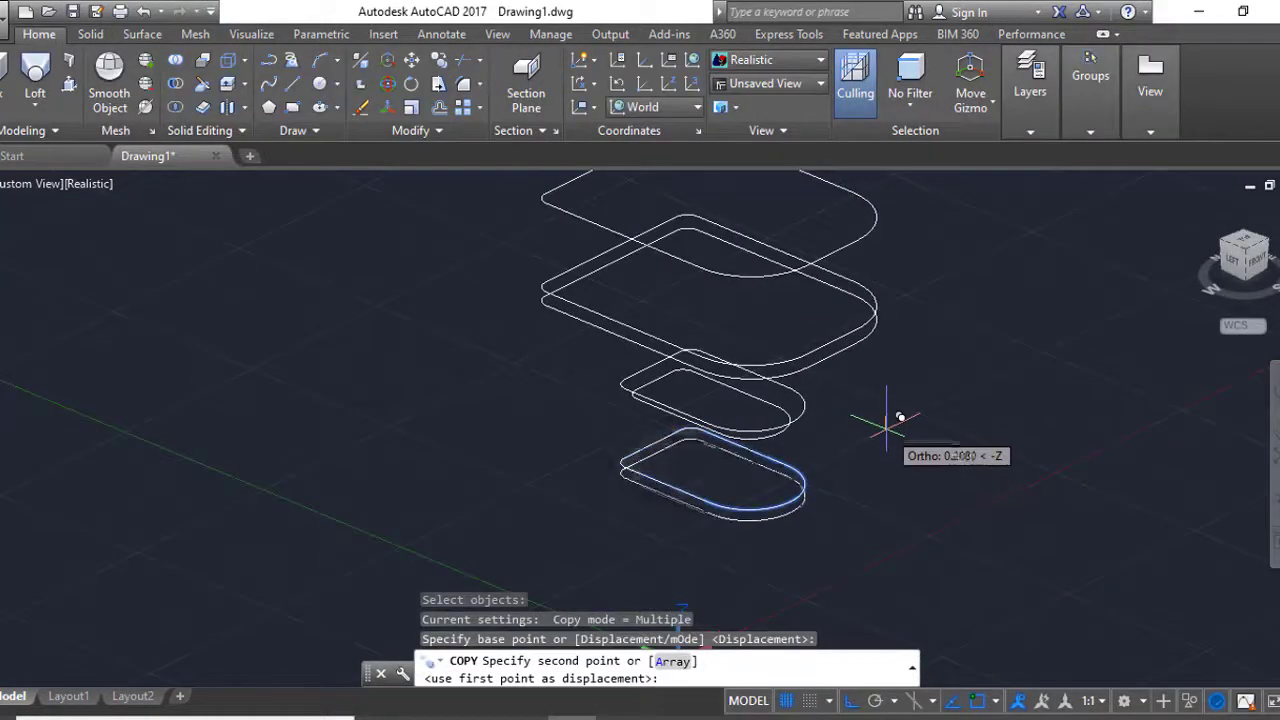
pyautogui.click(886, 425)
pyautogui.press('Escape')
pyautogui.keyDown('shift'); pyautogui.moveTo(894, 417); pyautogui.dragTo(890, 461, button='middle'); pyautogui.keyUp('shift')
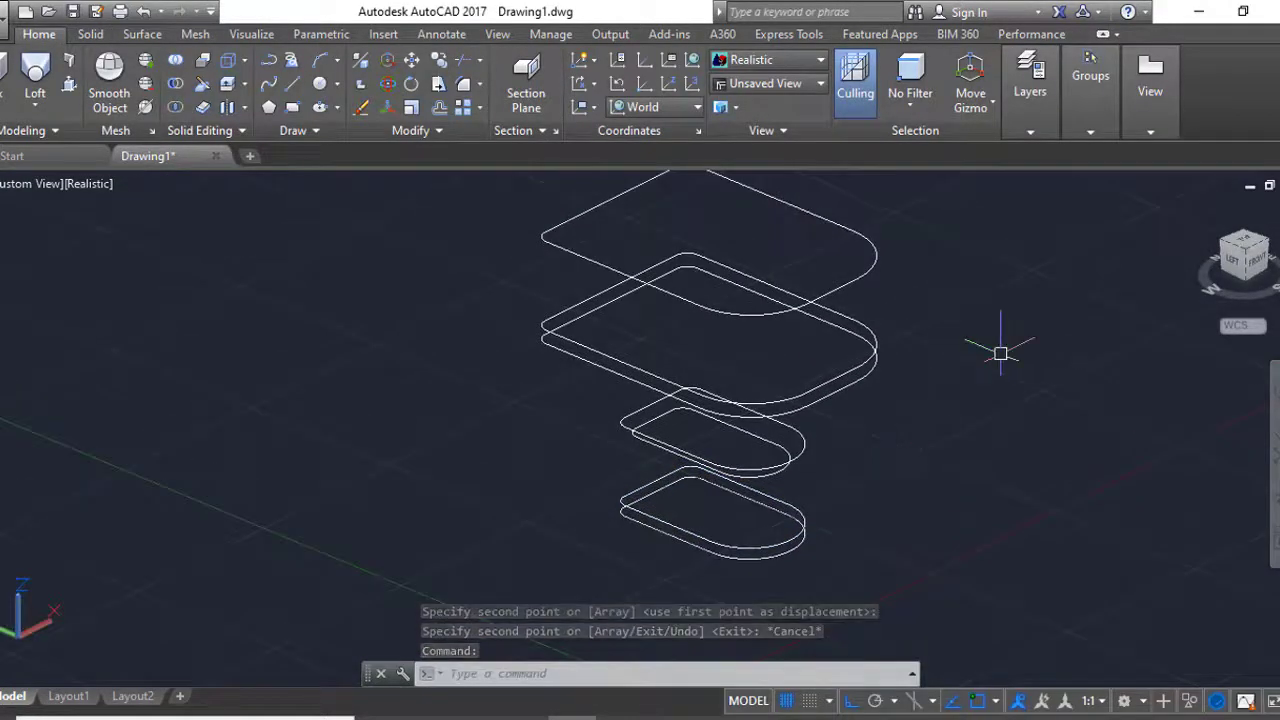
pyautogui.write('c')
# - Offset the upper and middle profiles inward to create inner outlines
pyautogui.press('Return')
pyautogui.scroll(3, 900, 370)
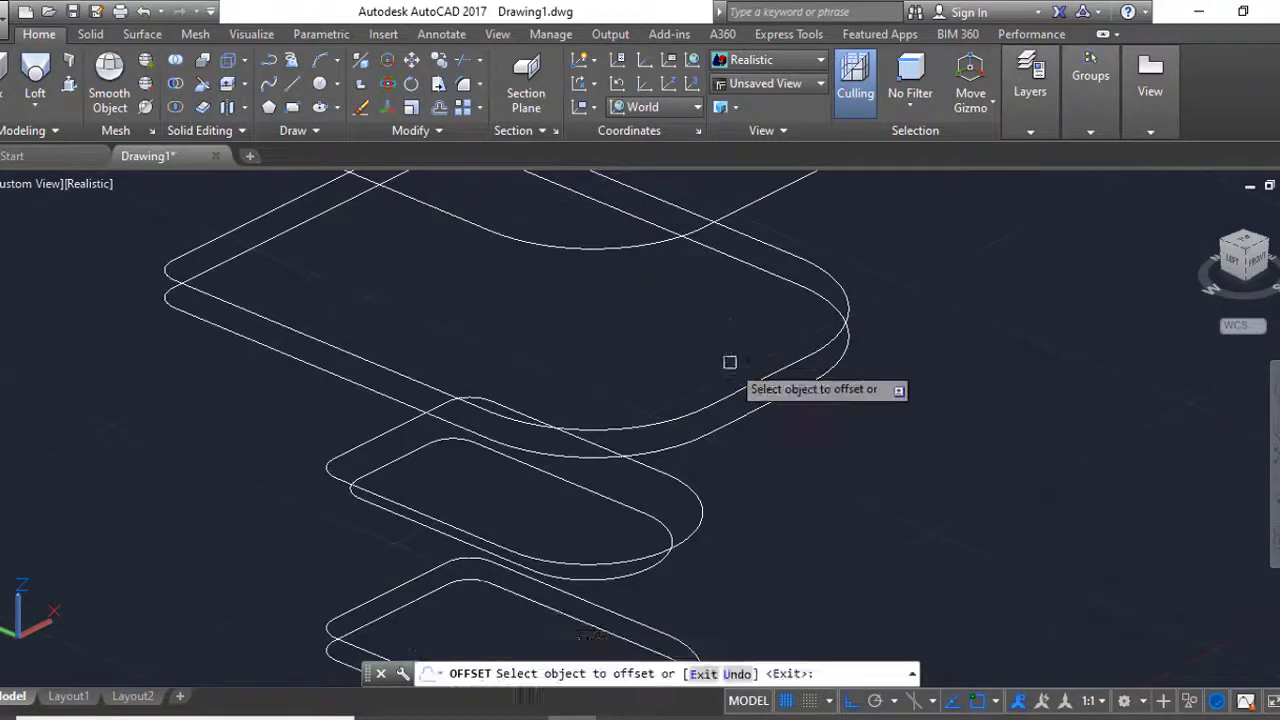
pyautogui.click(740, 380)
pyautogui.click(771, 394)
pyautogui.click(694, 531)
pyautogui.click(684, 461)
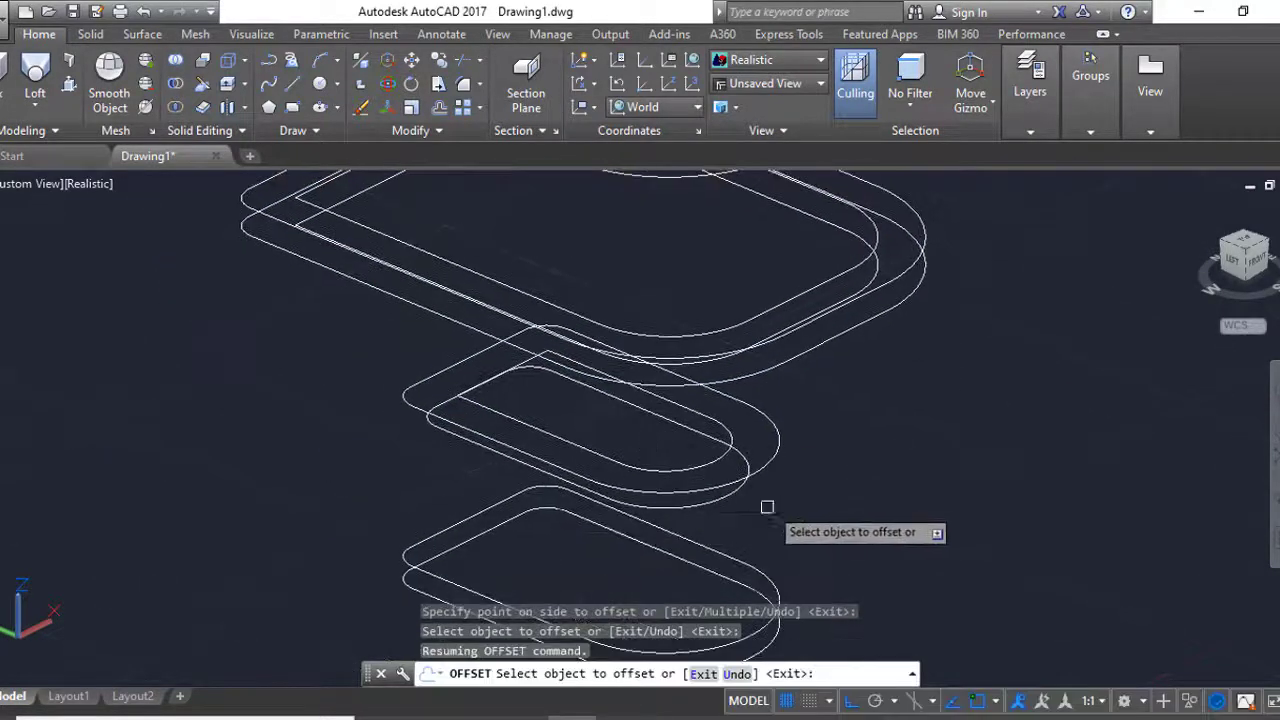
pyautogui.click(708, 508)
pyautogui.click(605, 437)
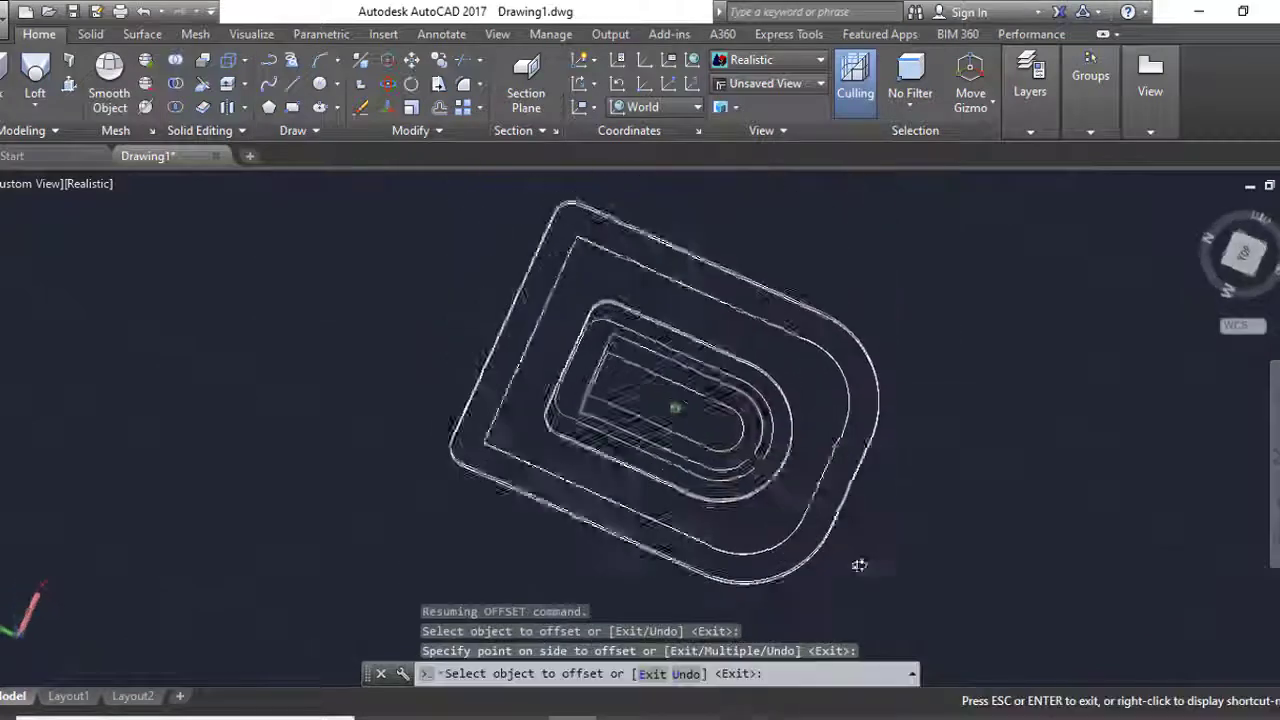
pyautogui.press('Escape')
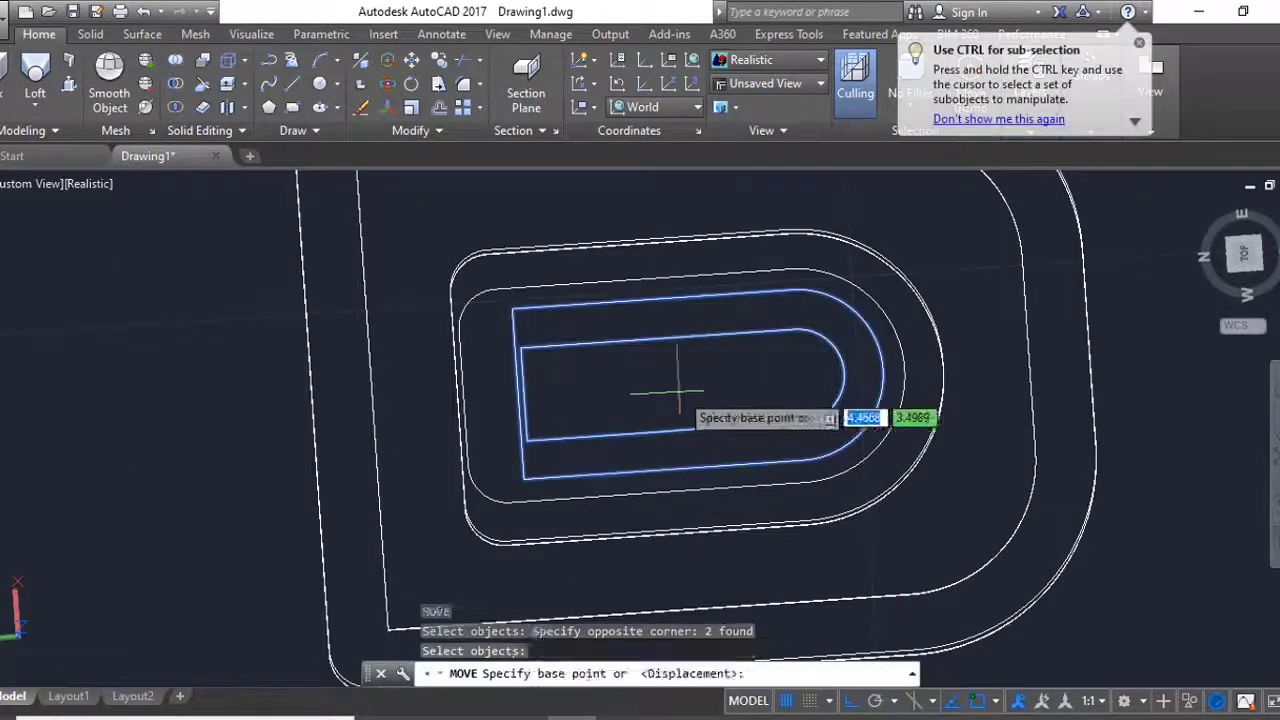
# - Fillet the corner of the innermost outline to round it
pyautogui.click(497, 513)
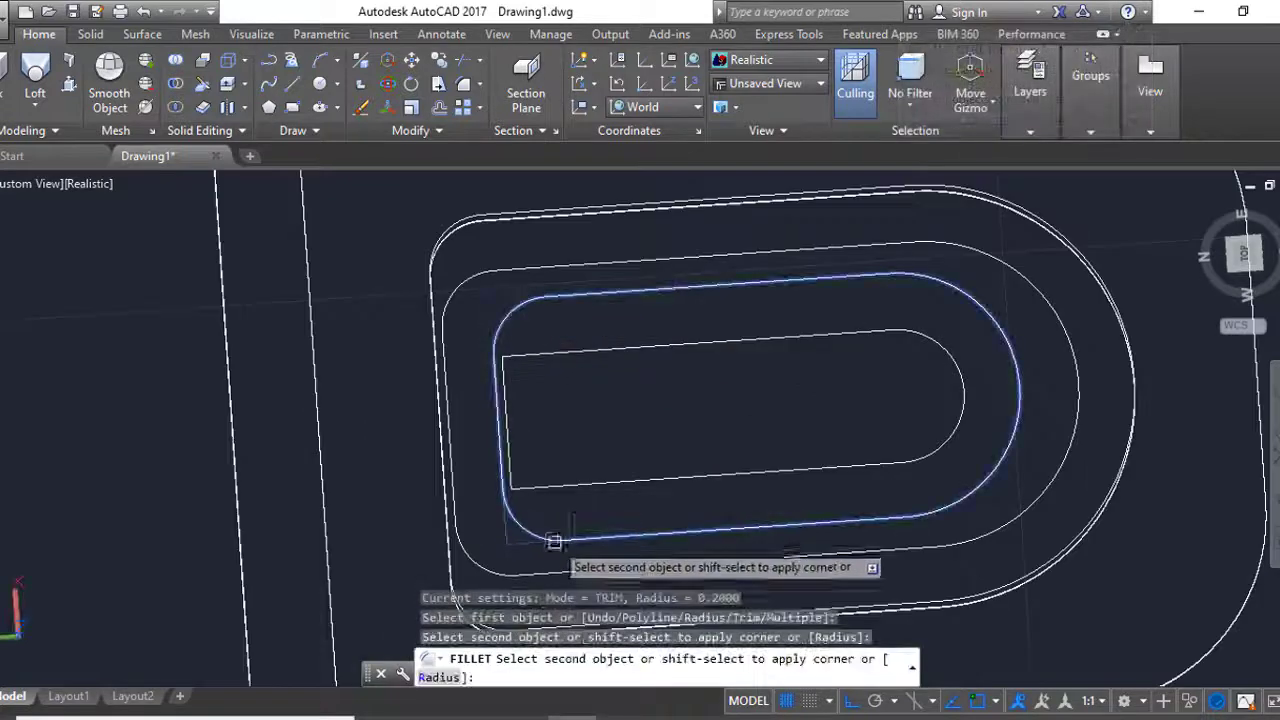
pyautogui.scroll(5, 551, 537)
pyautogui.click(500, 468)
pyautogui.press('Return')
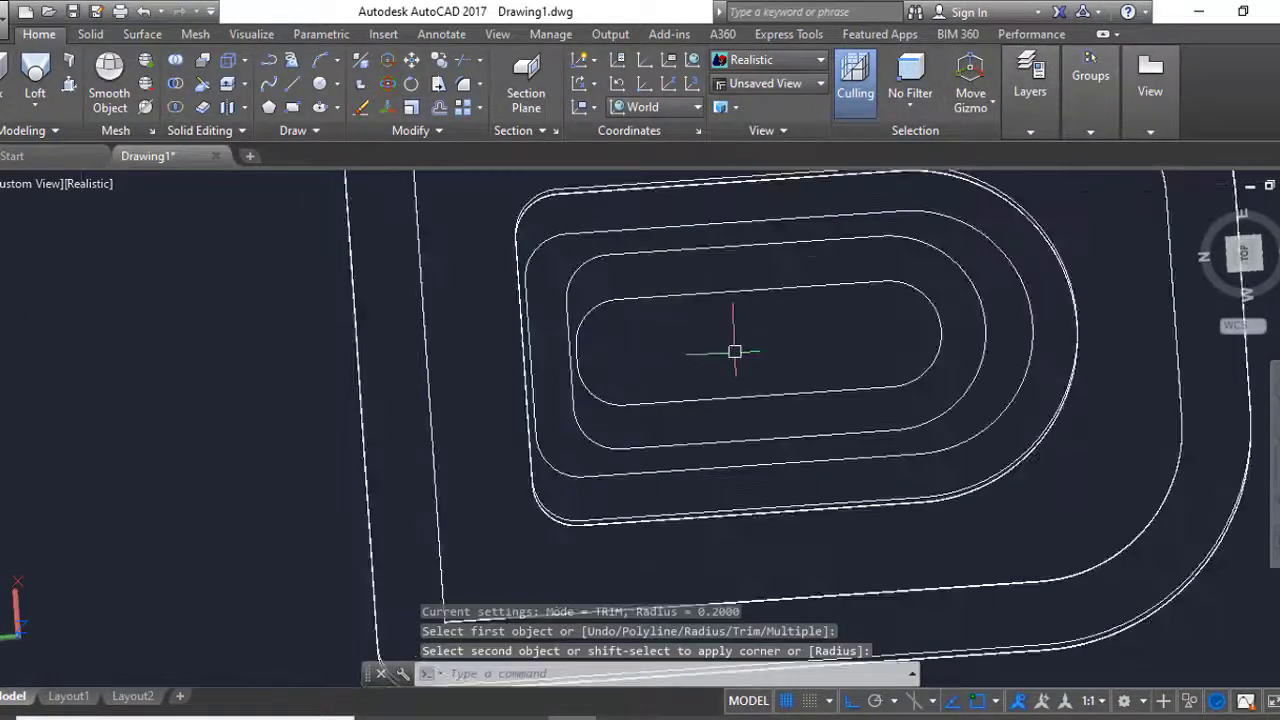
# - Try stretching the inner slot, abandon the attempt, and return to the top view
pyautogui.press('Return')
pyautogui.click(951, 283)
pyautogui.click(843, 356)
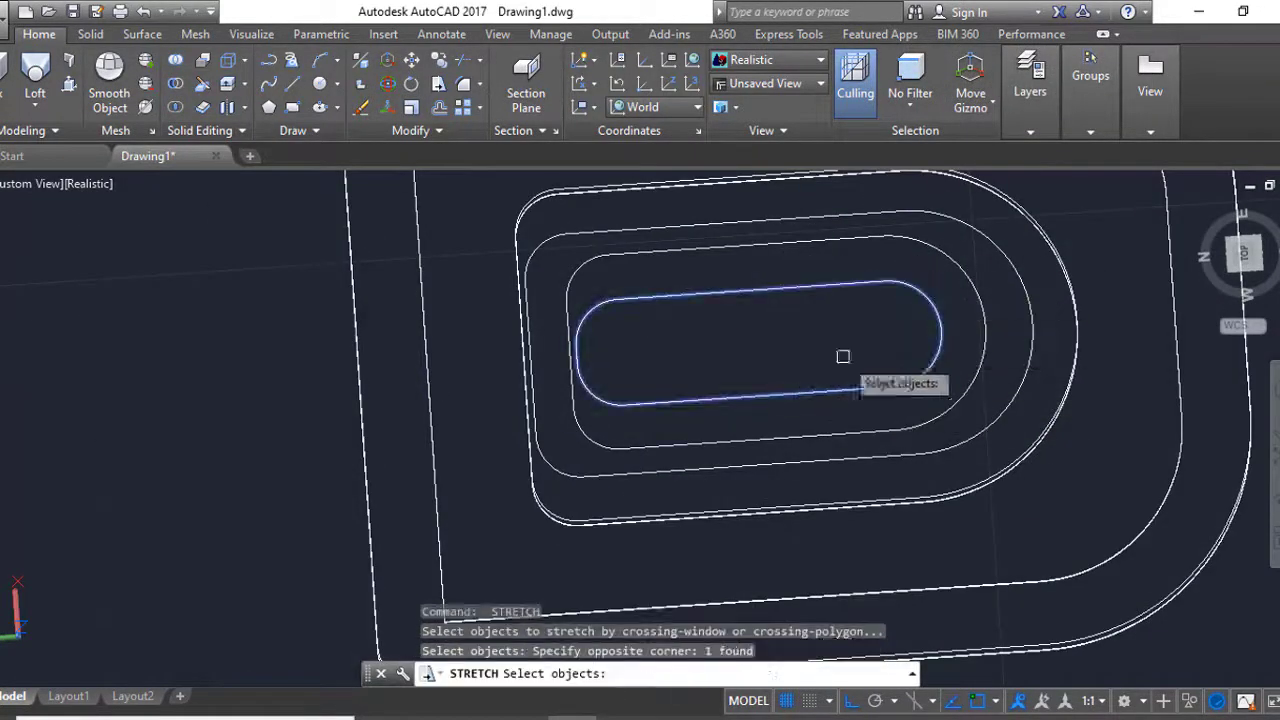
pyautogui.press('Escape')
pyautogui.press('Return')
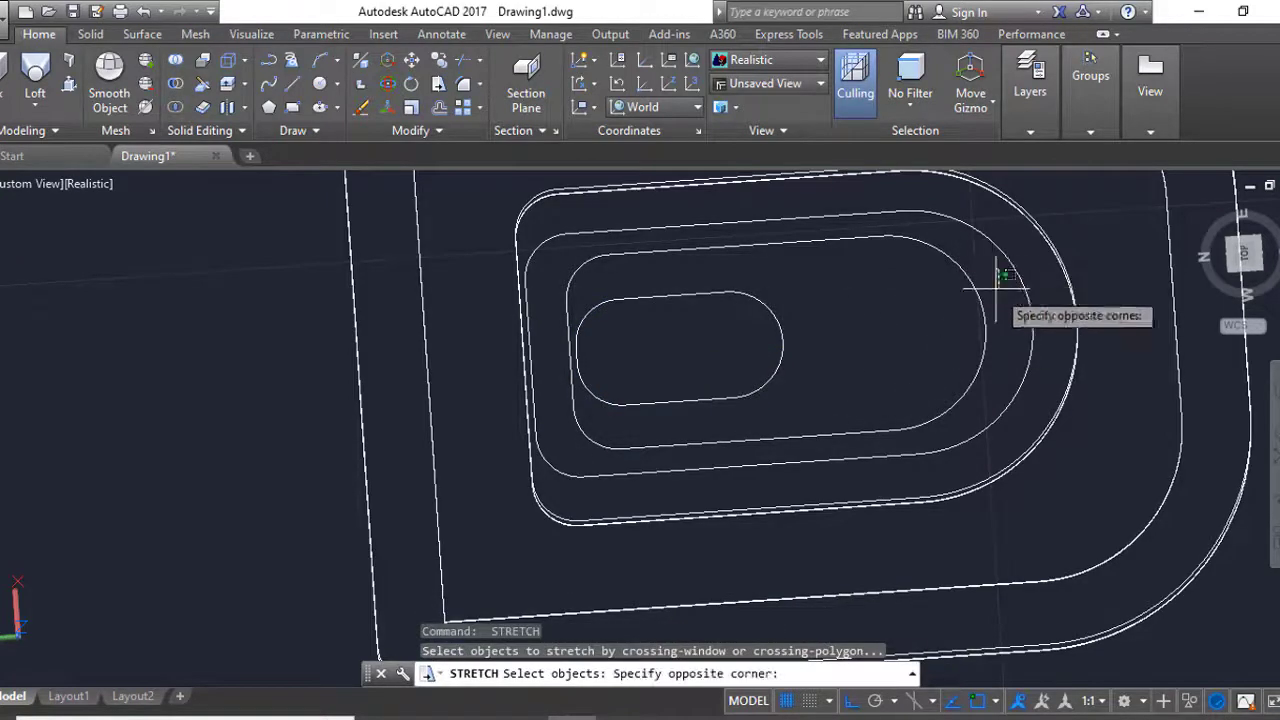
pyautogui.moveTo(871, 434)
pyautogui.keyDown('shift'); pyautogui.mouseDown(button='middle')
pyautogui.moveTo(771, 434)
pyautogui.moveTo(760, 382)
pyautogui.moveTo(1009, 430)
pyautogui.mouseUp(button='middle'); pyautogui.keyUp('shift')
pyautogui.press('Escape')
pyautogui.press('Escape')
pyautogui.scroll(-3, 1034, 374)
pyautogui.press('Escape')
pyautogui.moveTo(1034, 374)
pyautogui.keyDown('shift'); pyautogui.mouseDown(button='middle')
pyautogui.moveTo(894, 374)
pyautogui.moveTo(912, 420)
pyautogui.moveTo(990, 400)
pyautogui.mouseUp(button='middle'); pyautogui.keyUp('shift')
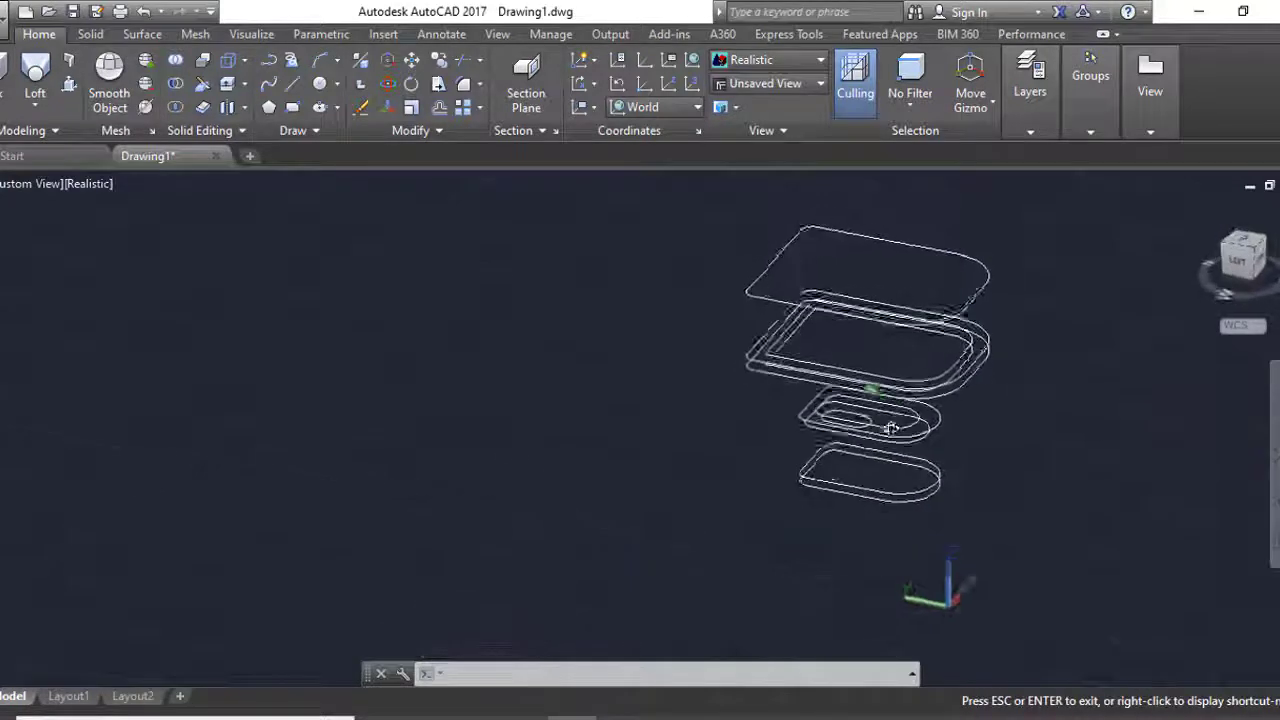
pyautogui.click(1243, 254)
pyautogui.scroll(3, 565, 435)
# - Stretch the inner outline's end to shape it into a short rounded slot
pyautogui.write('s')
pyautogui.press('Return')
pyautogui.moveTo(771, 437); pyautogui.dragTo(677, 503)
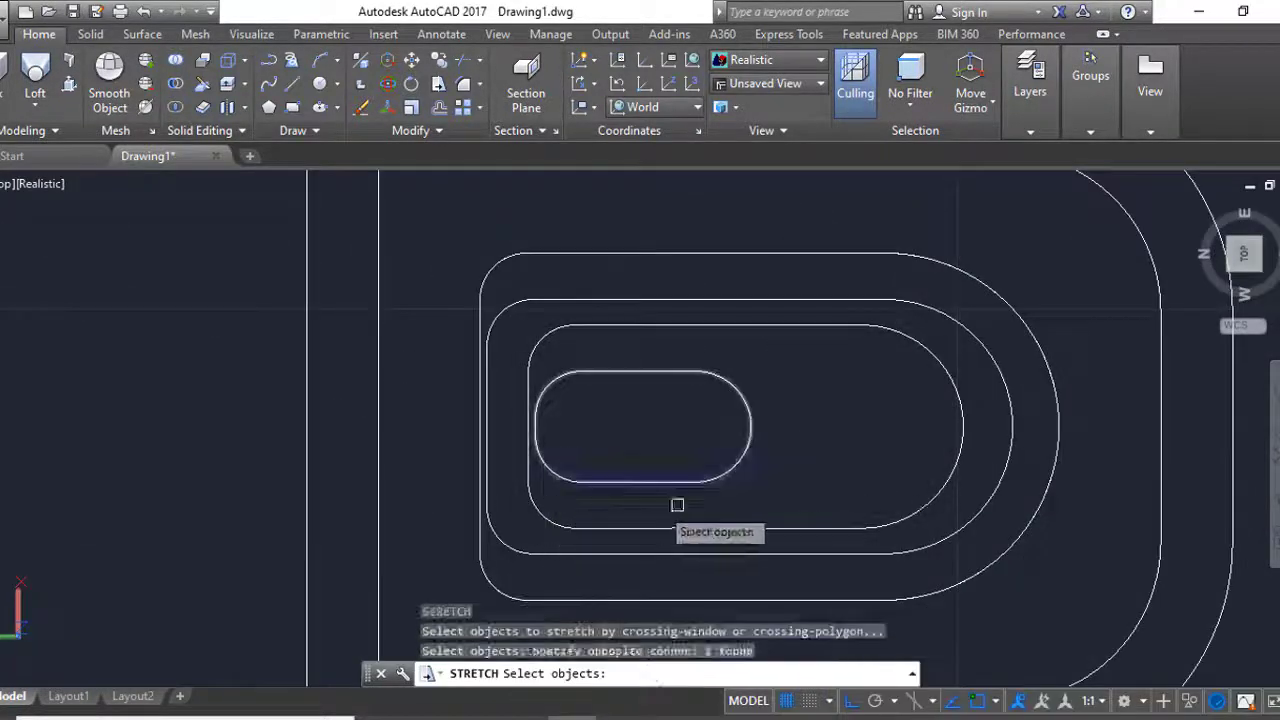
pyautogui.press('Return')
pyautogui.click(831, 445)
pyautogui.moveTo(788, 364); pyautogui.dragTo(543, 432)
pyautogui.press('Return')
pyautogui.click(809, 422)
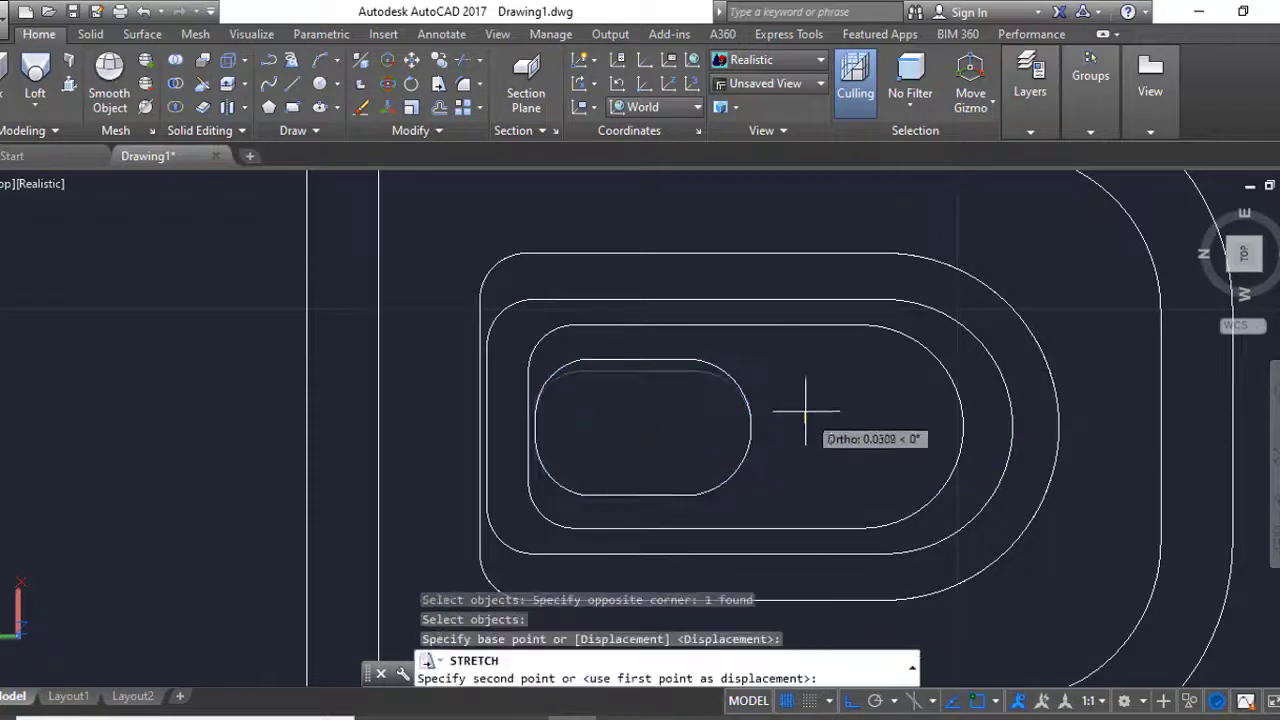
pyautogui.click(809, 409)
pyautogui.write('v')
pyautogui.press('Return')
# - Draw a small circle at the slot's left end and move it into position
pyautogui.write('c')
pyautogui.press('Return')
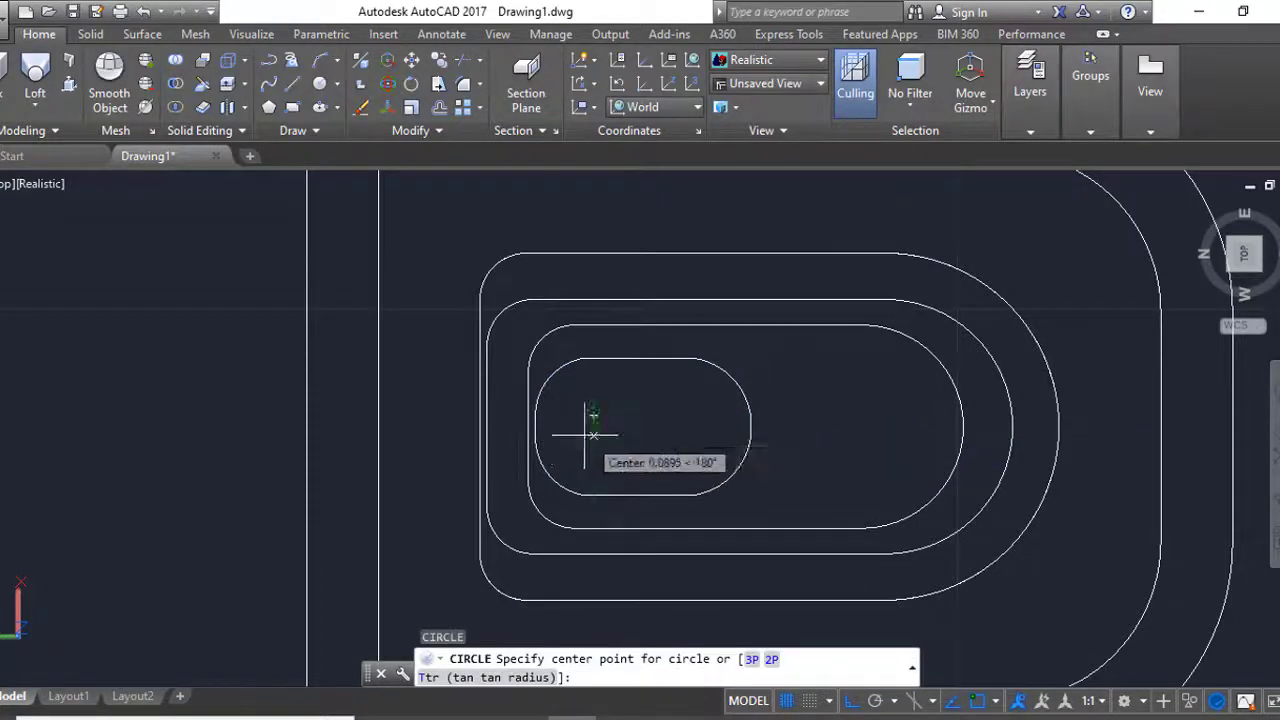
pyautogui.click(535, 426)
pyautogui.click(535, 358)
pyautogui.write('m')
pyautogui.press('Return')
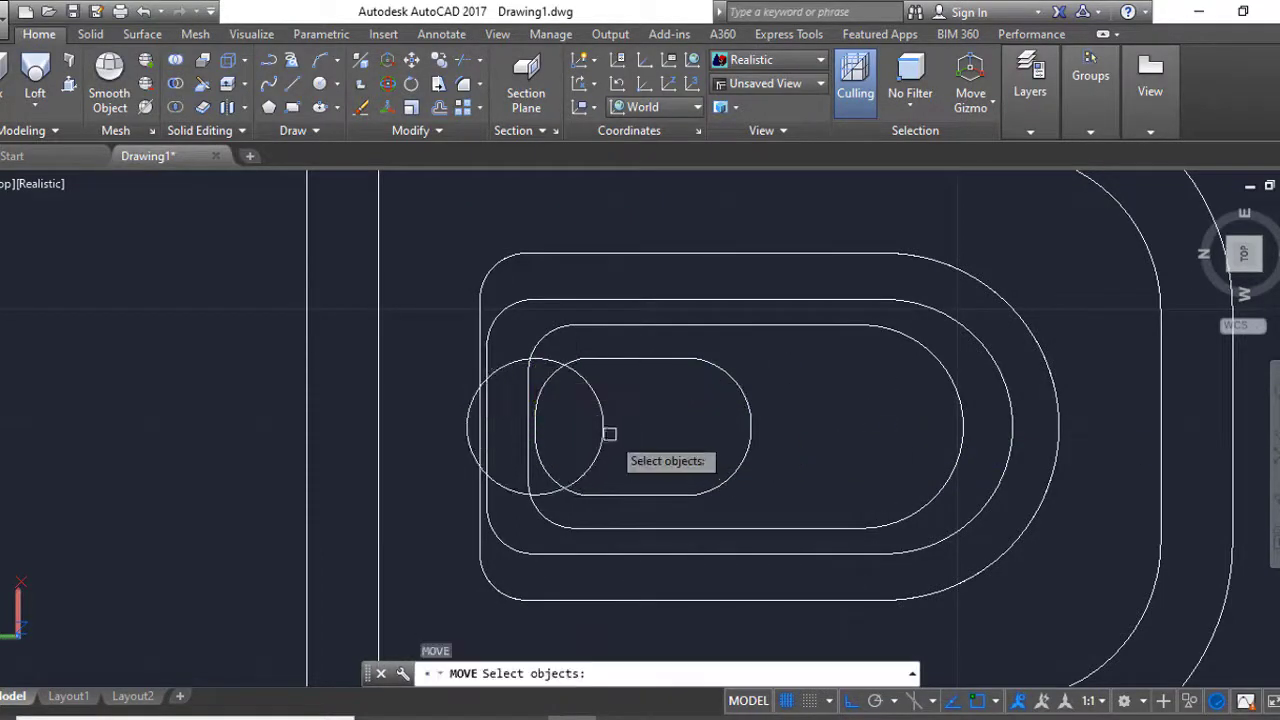
pyautogui.click(898, 428)
pyautogui.keyDown('shift'); pyautogui.moveTo(886, 443); pyautogui.dragTo(766, 371, button='middle'); pyautogui.keyUp('shift')
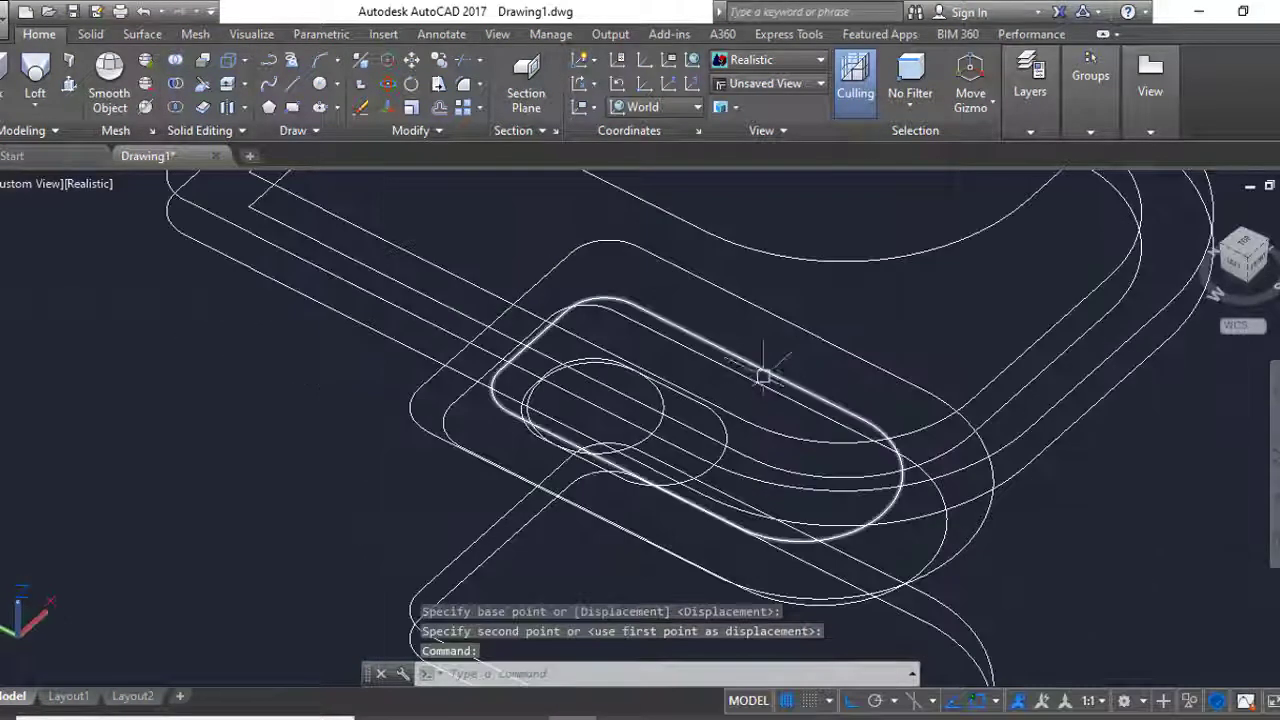
pyautogui.press('Return')
pyautogui.click(491, 457)
# - Copy the circle to a spot off to the left of the outlines
pyautogui.write('co')
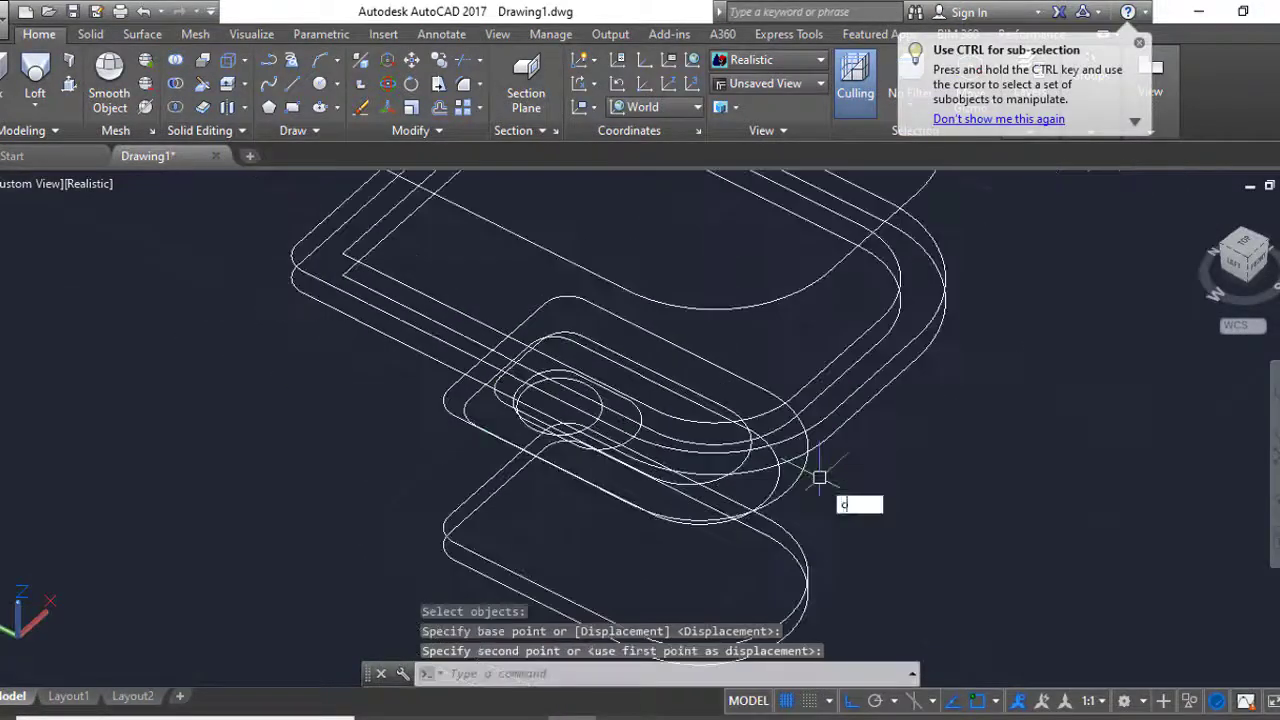
pyautogui.press('Return')
pyautogui.scroll(2, 600, 395)
pyautogui.click(593, 384)
pyautogui.press('Return')
pyautogui.scroll(-3, 593, 384)
pyautogui.click(458, 405)
pyautogui.click(269, 313)
pyautogui.press('Escape')
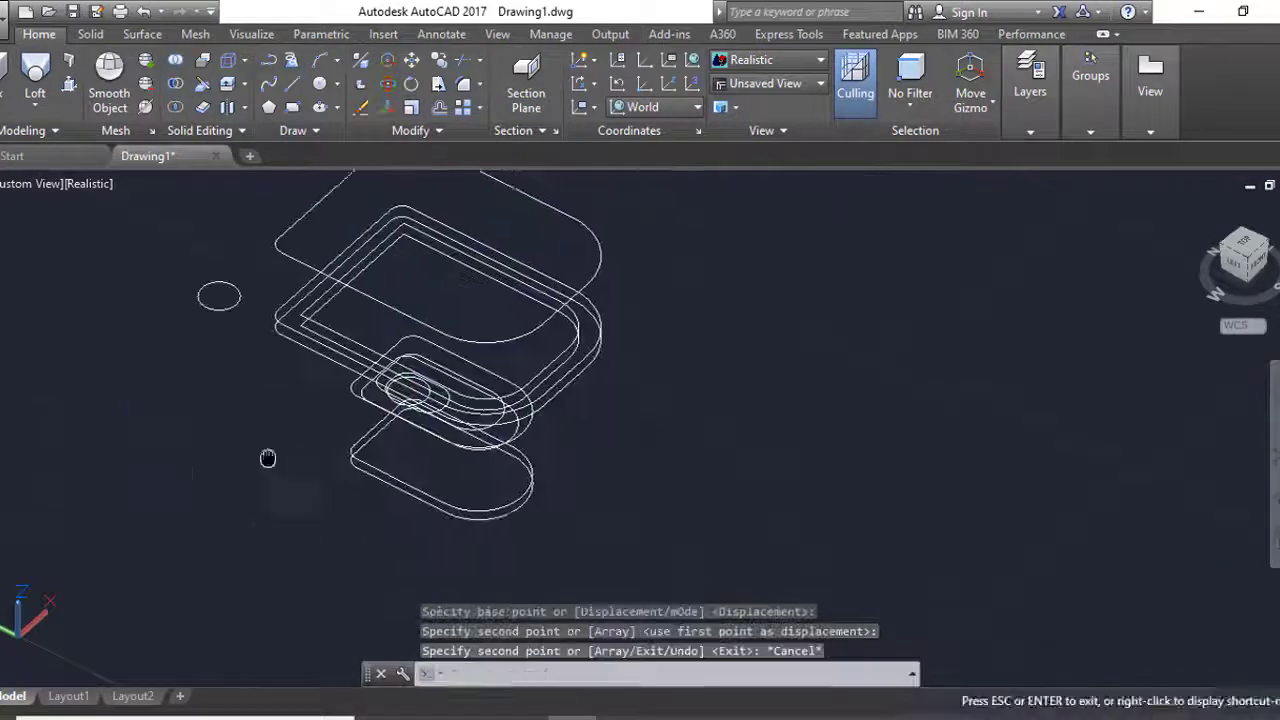
# - Loft the stacked profiles from bottom outline to top using Cross sections only
pyautogui.click(52, 93)
pyautogui.click(577, 515)
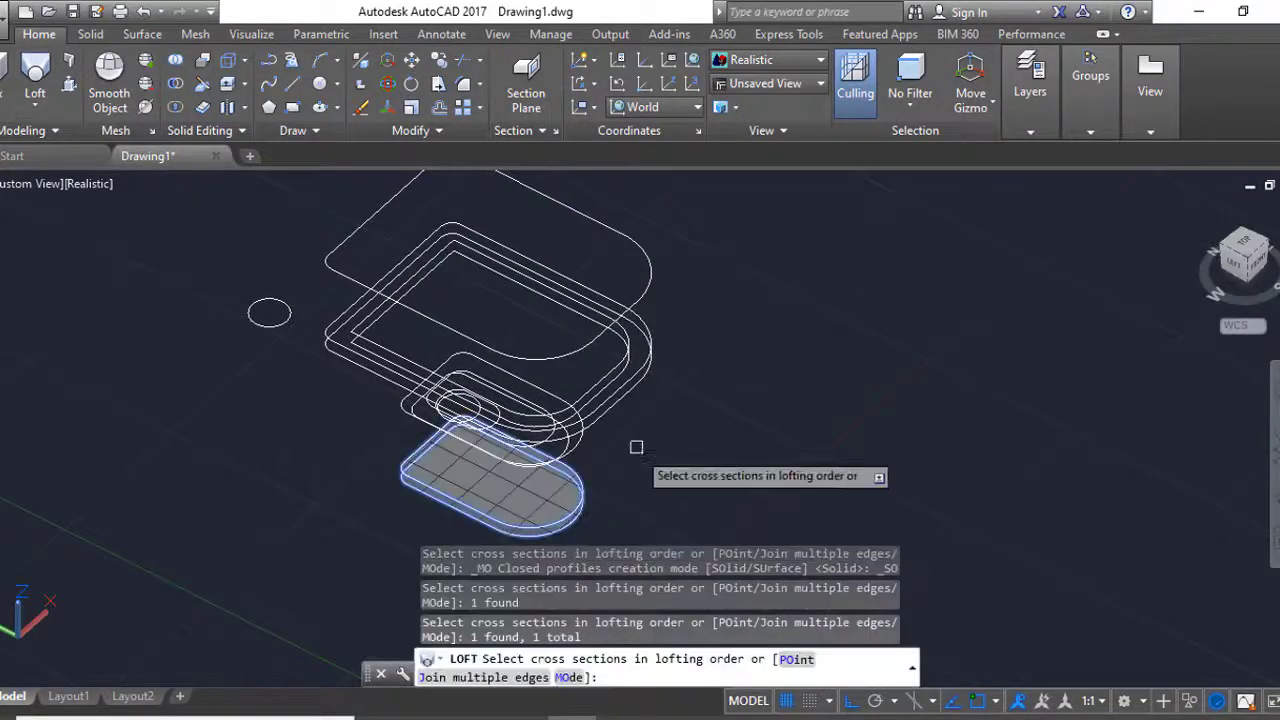
pyautogui.click(600, 405)
pyautogui.keyDown('shift'); pyautogui.moveTo(600, 405); pyautogui.dragTo(563, 450, button='middle'); pyautogui.keyUp('shift')
pyautogui.click(594, 398)
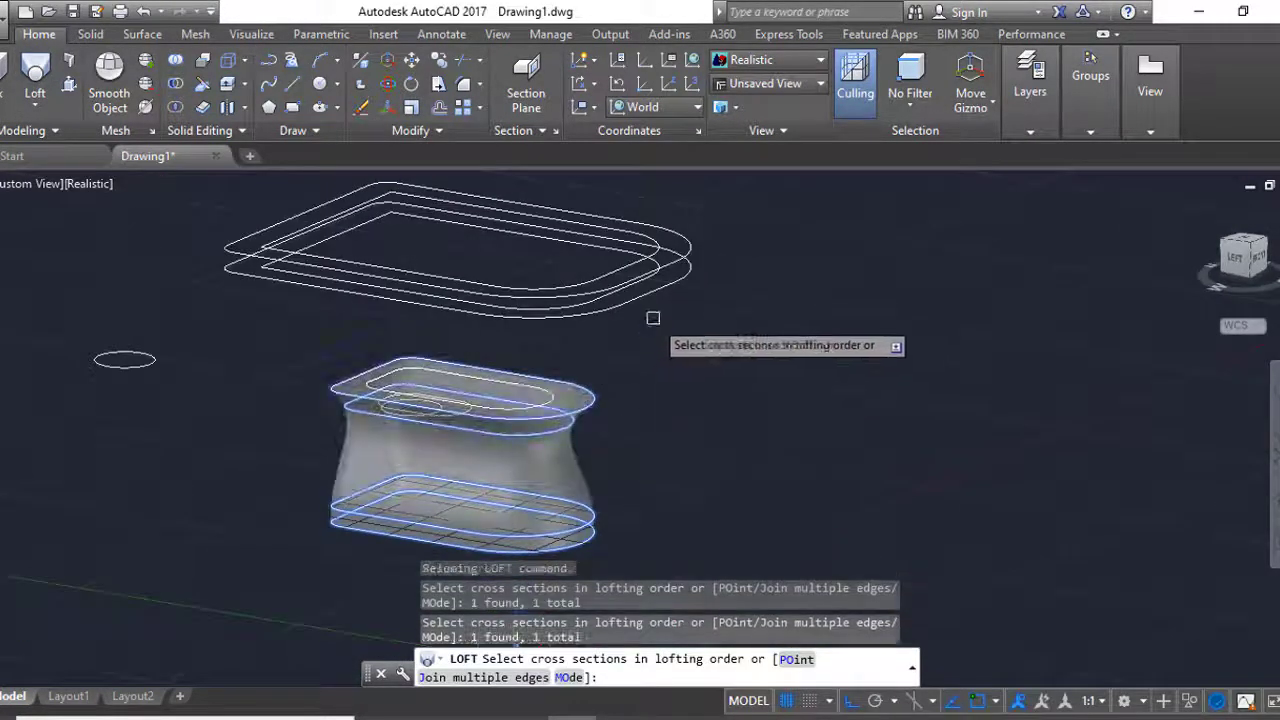
pyautogui.click(690, 250)
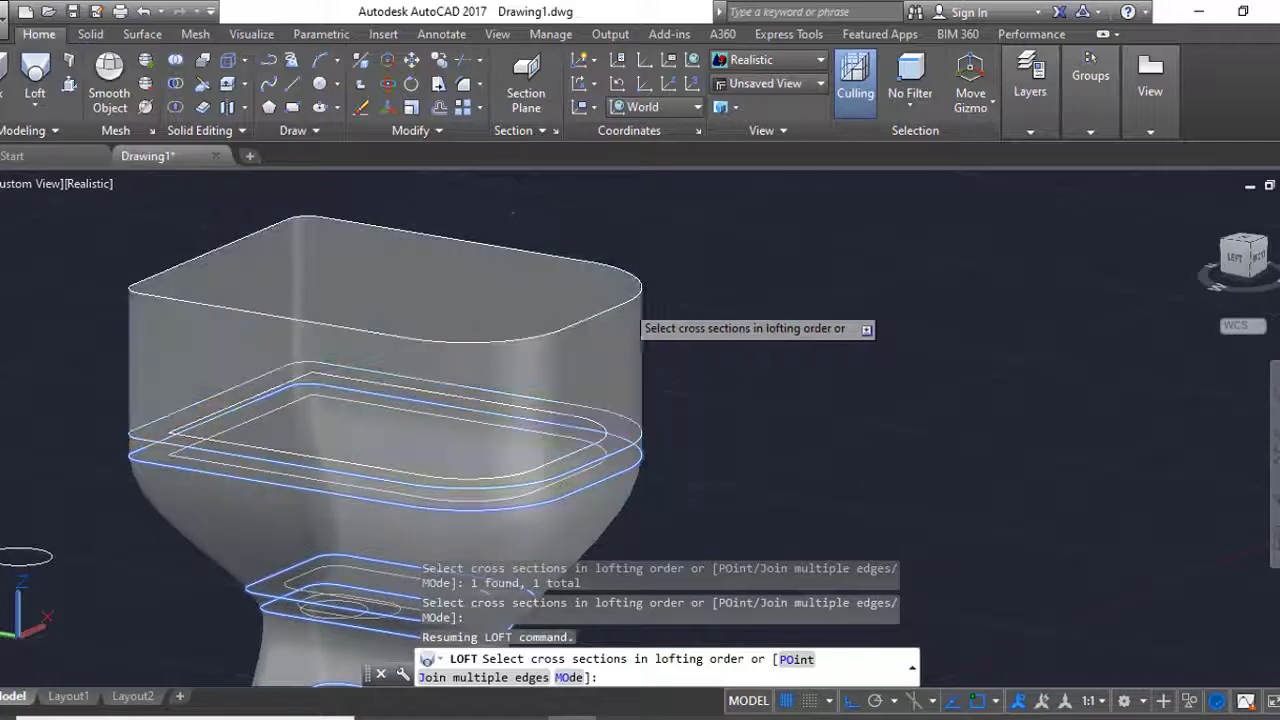
pyautogui.press('Return')
pyautogui.press('Return')
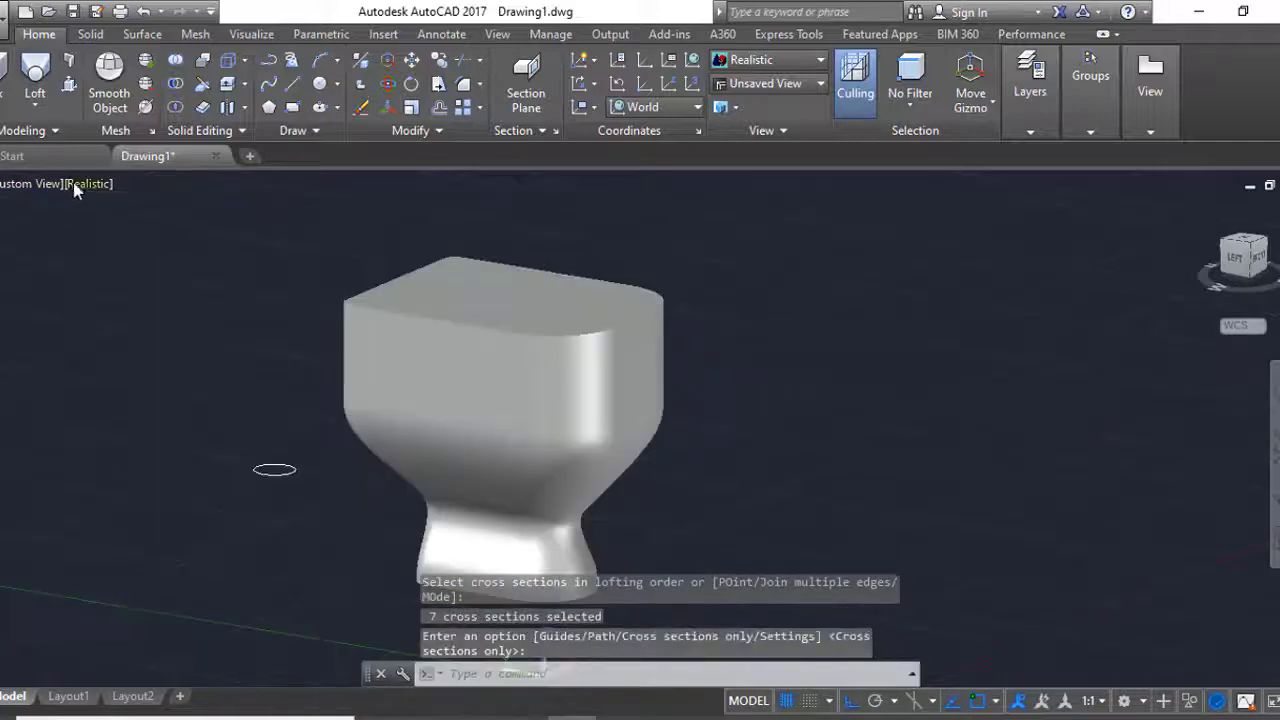
pyautogui.click(824, 336)
pyautogui.click(546, 466)
pyautogui.press('Return')
pyautogui.click(271, 357)
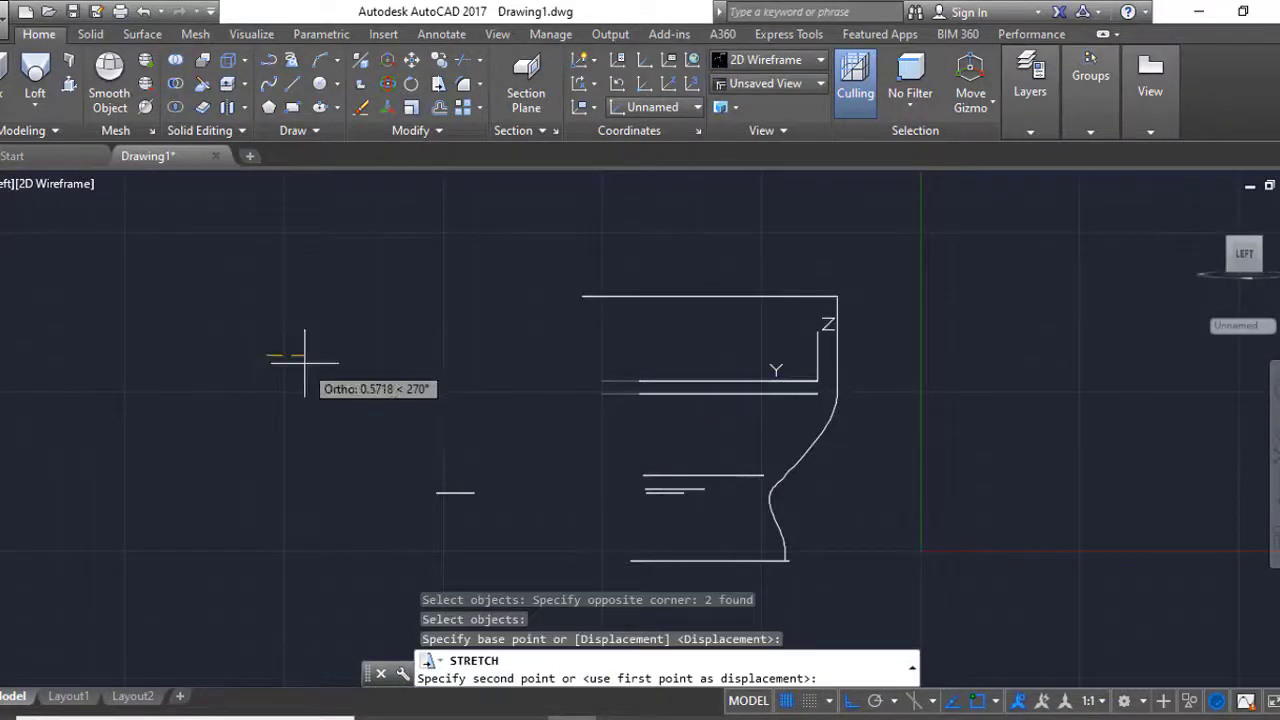
# - Extrude the top profile upward to form the tank
pyautogui.keyDown('shift'); pyautogui.moveTo(306, 363); pyautogui.dragTo(963, 397, button='middle'); pyautogui.keyUp('shift')
pyautogui.press('Escape')
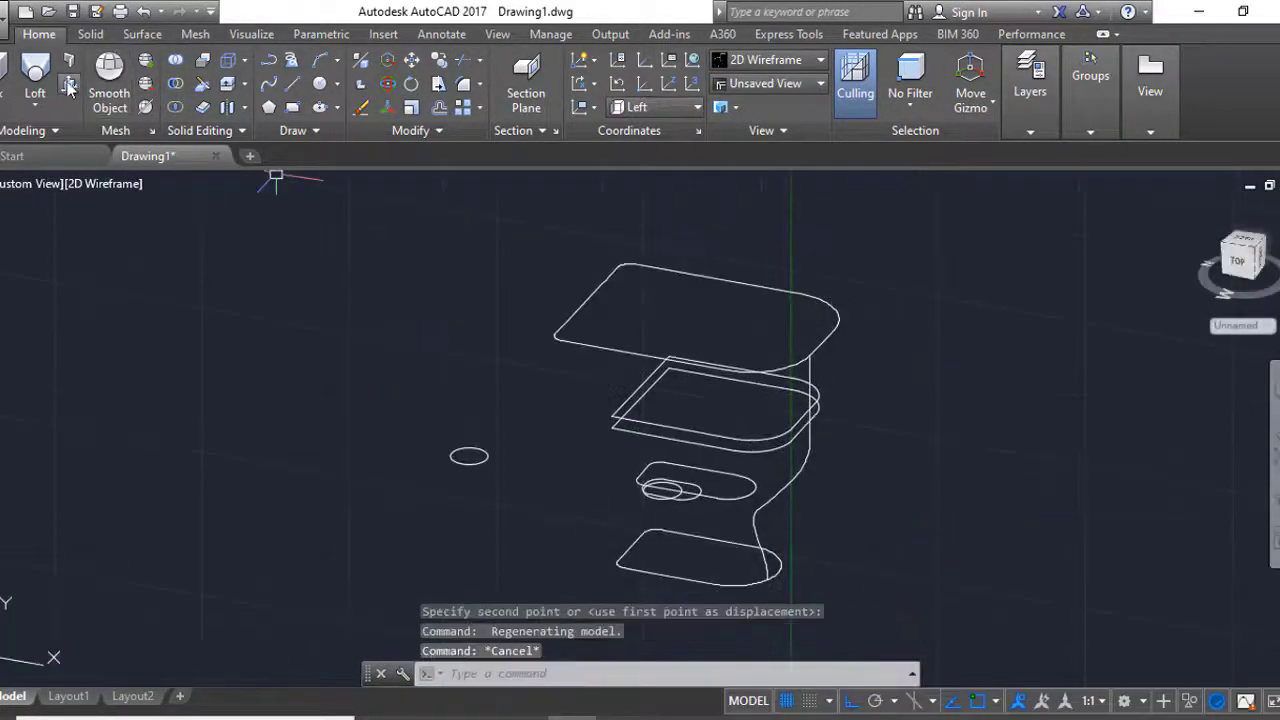
pyautogui.click(655, 316)
pyautogui.click(855, 299)
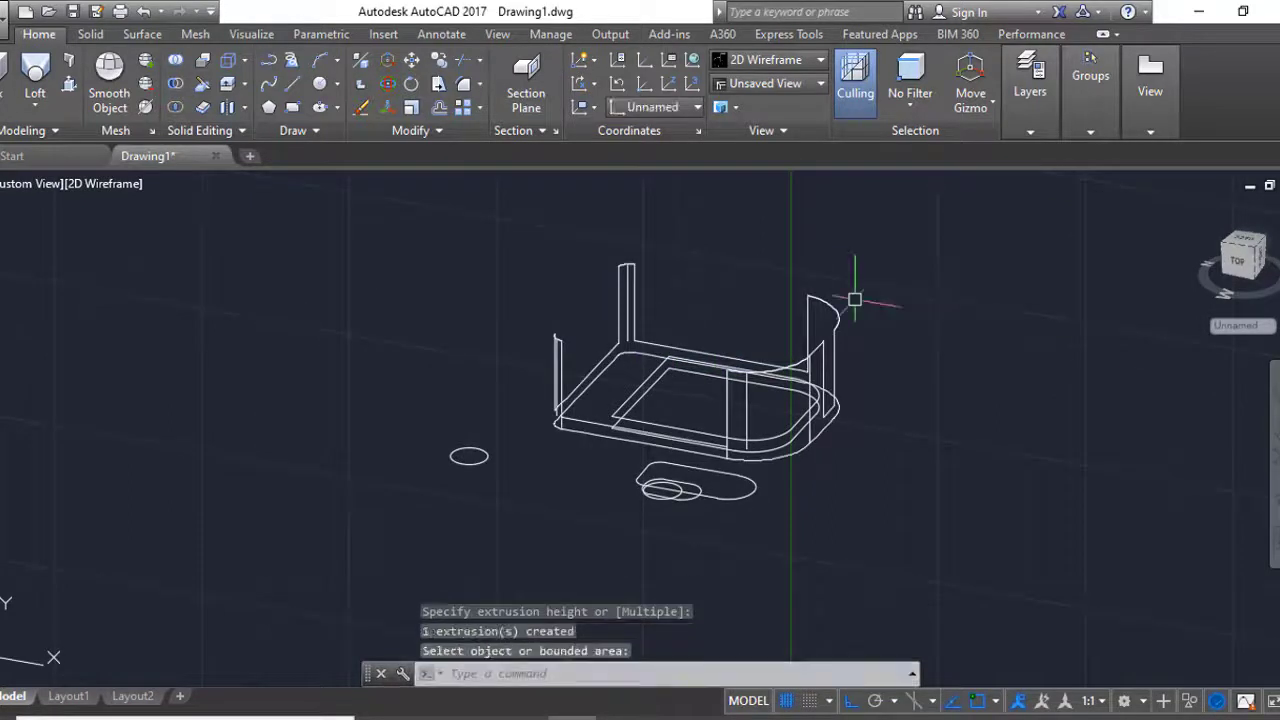
pyautogui.click(655, 300)
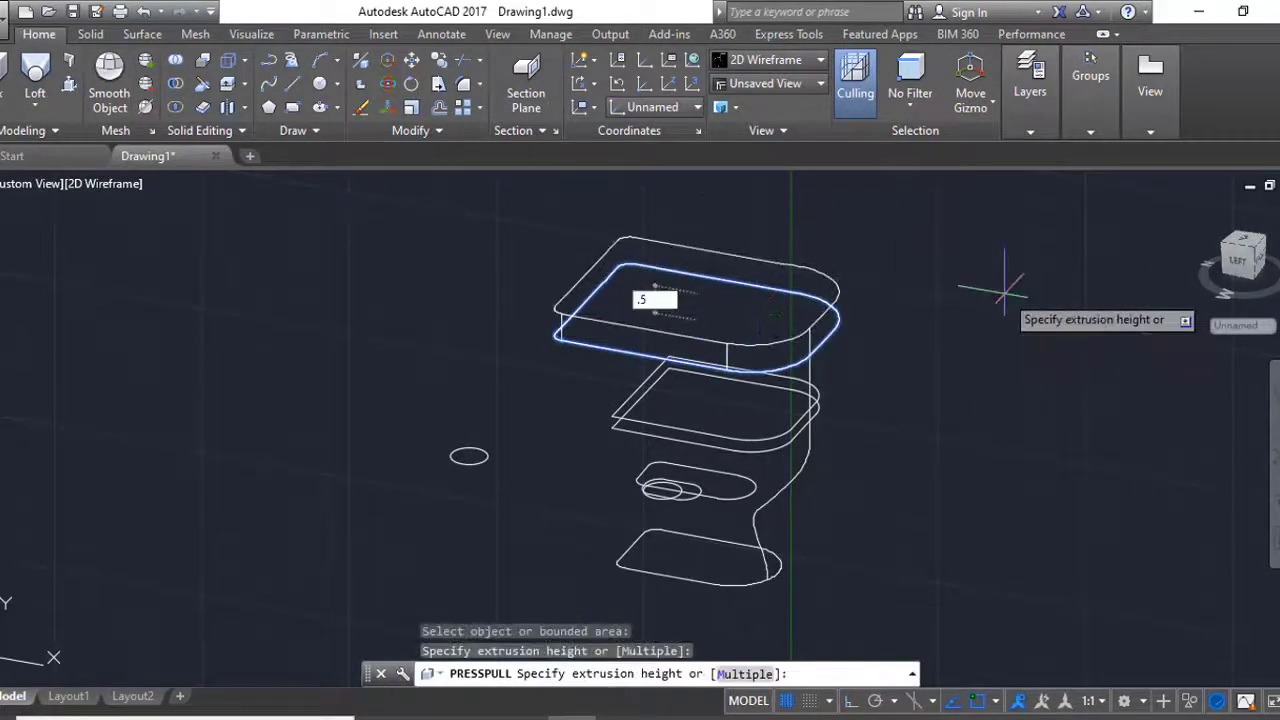
pyautogui.press('Escape')
# - In a flat side view, loft the three bowl cross sections
pyautogui.click(1207, 262)
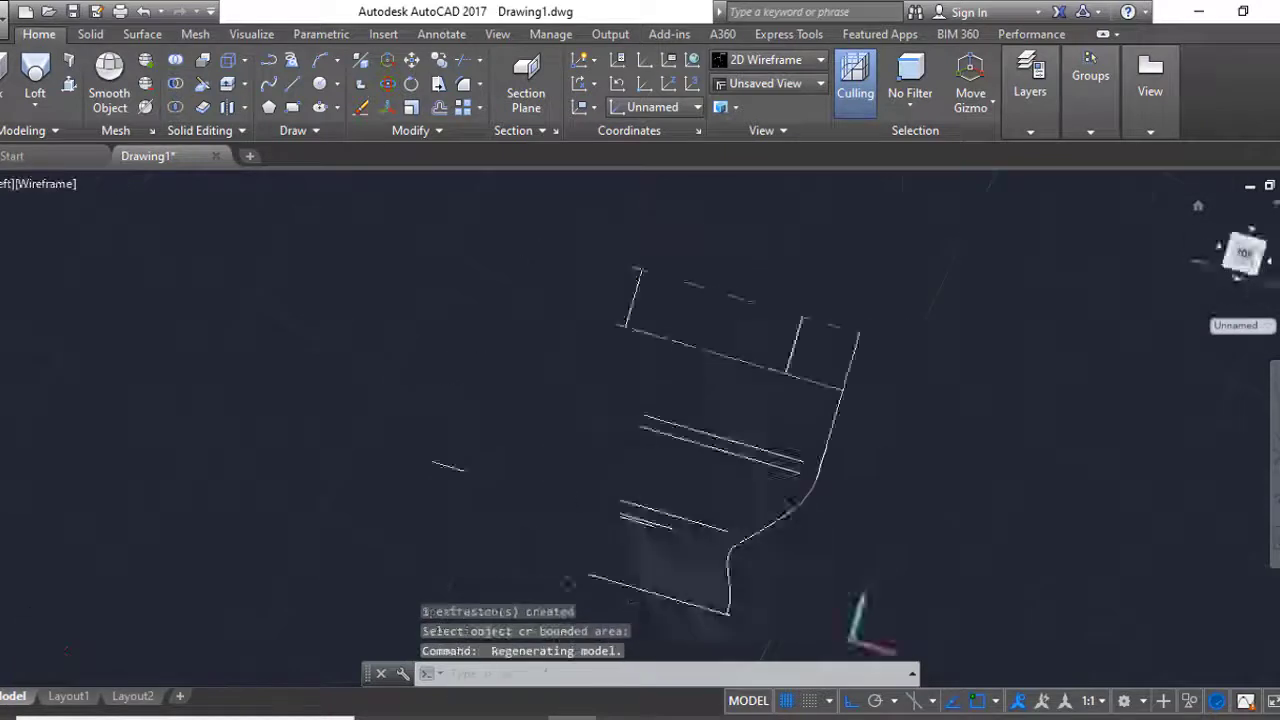
pyautogui.click(35, 90)
pyautogui.click(651, 516)
pyautogui.scroll(3, 651, 516)
pyautogui.click(734, 509)
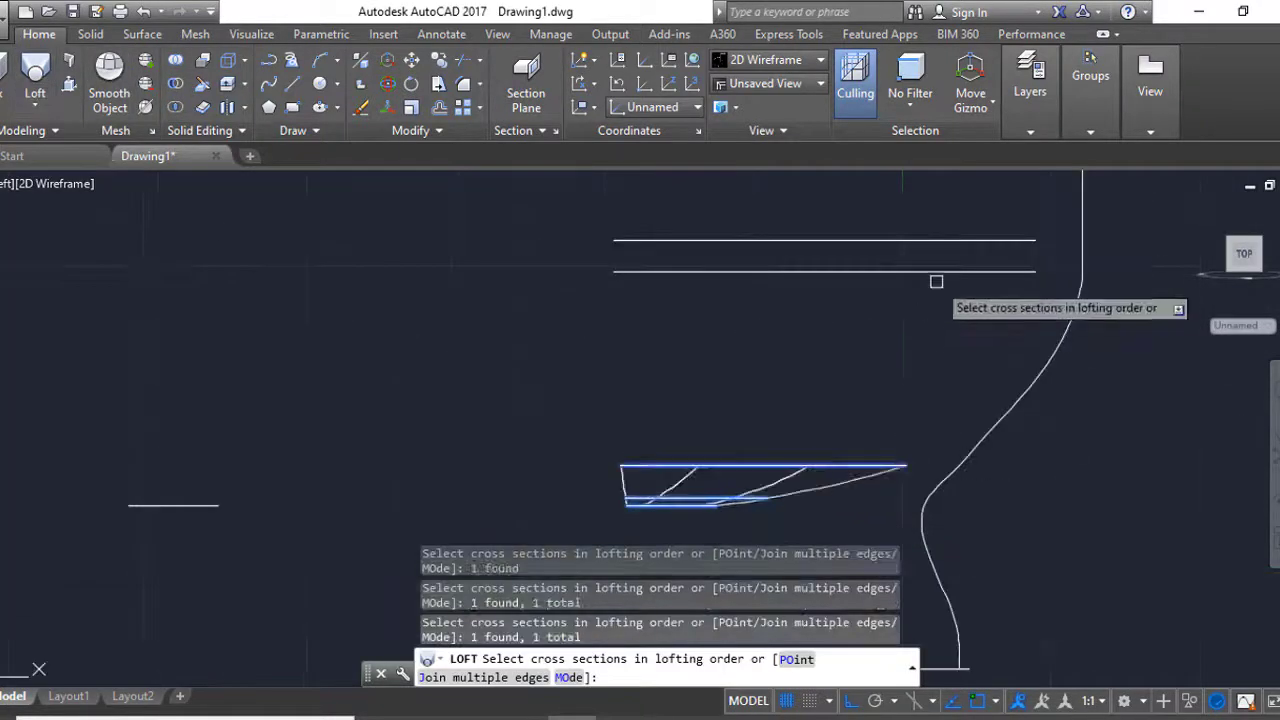
pyautogui.click(960, 245)
pyautogui.scroll(-3, 970, 326)
pyautogui.press('Return')
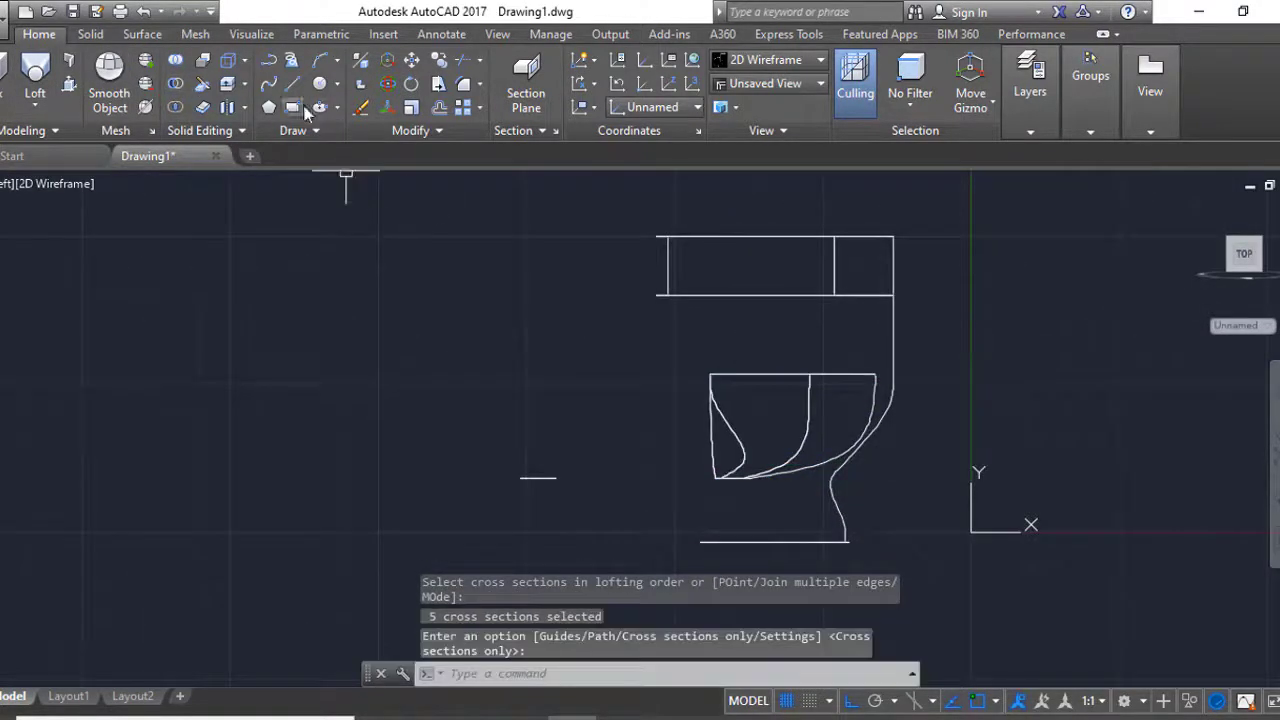
# - Draw a cutting rectangle and extrude it into a box with EXT
pyautogui.click(292, 107)
pyautogui.click(709, 374)
pyautogui.click(893, 236)
pyautogui.click(1262, 240)
pyautogui.write('ext')
pyautogui.press('Return')
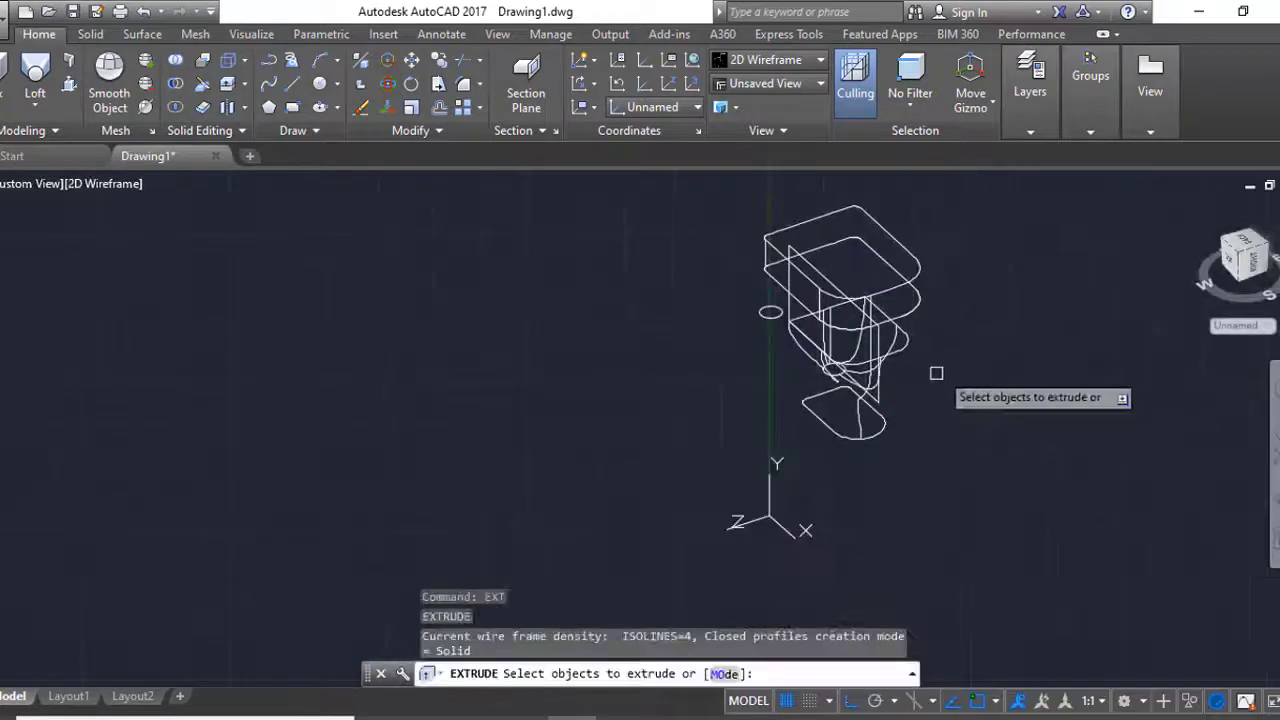
pyautogui.click(936, 373)
pyautogui.press('Return')
pyautogui.click(1028, 391)
# - Subtract the box from the toilet body and apply the Realistic visual style
pyautogui.click(178, 84)
pyautogui.click(985, 380)
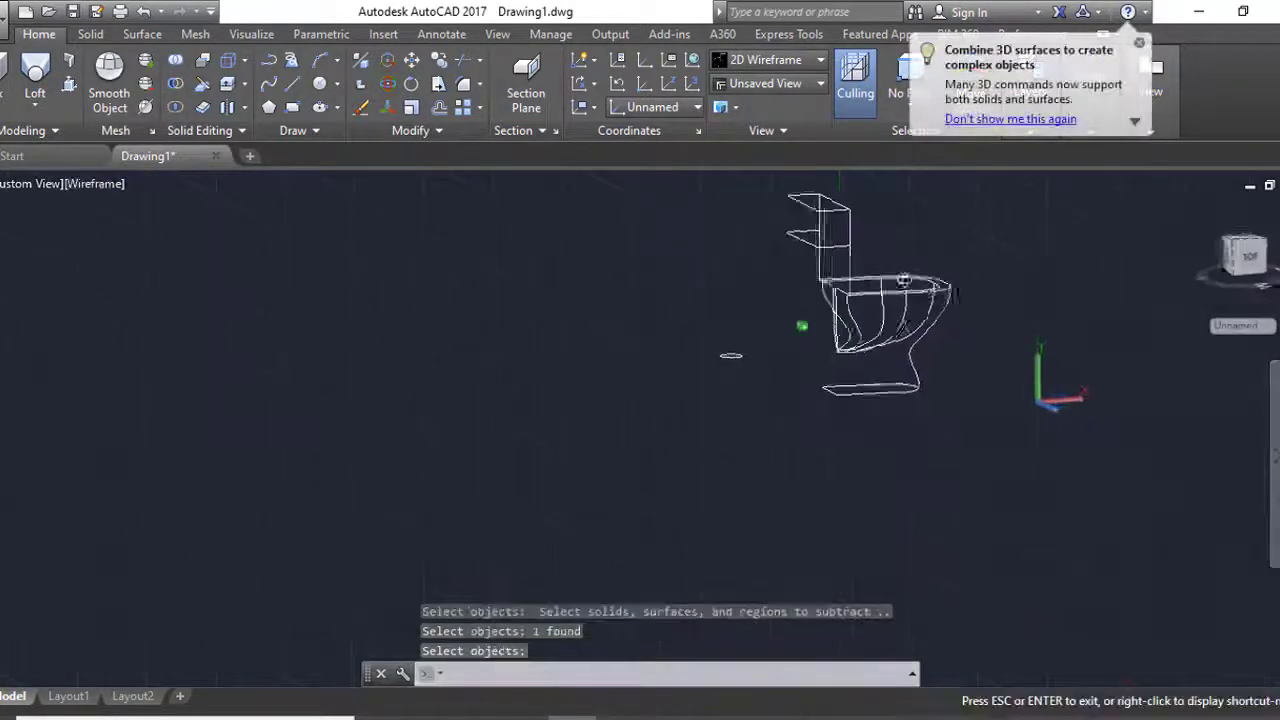
pyautogui.moveTo(903, 280)
pyautogui.keyDown('shift'); pyautogui.mouseDown(button='middle')
pyautogui.moveTo(930, 300)
pyautogui.moveTo(909, 406)
pyautogui.moveTo(931, 386)
pyautogui.moveTo(854, 357)
pyautogui.moveTo(900, 340)
pyautogui.mouseUp(button='middle'); pyautogui.keyUp('shift')
pyautogui.press('Return')
pyautogui.click(95, 183)
pyautogui.click(140, 258)
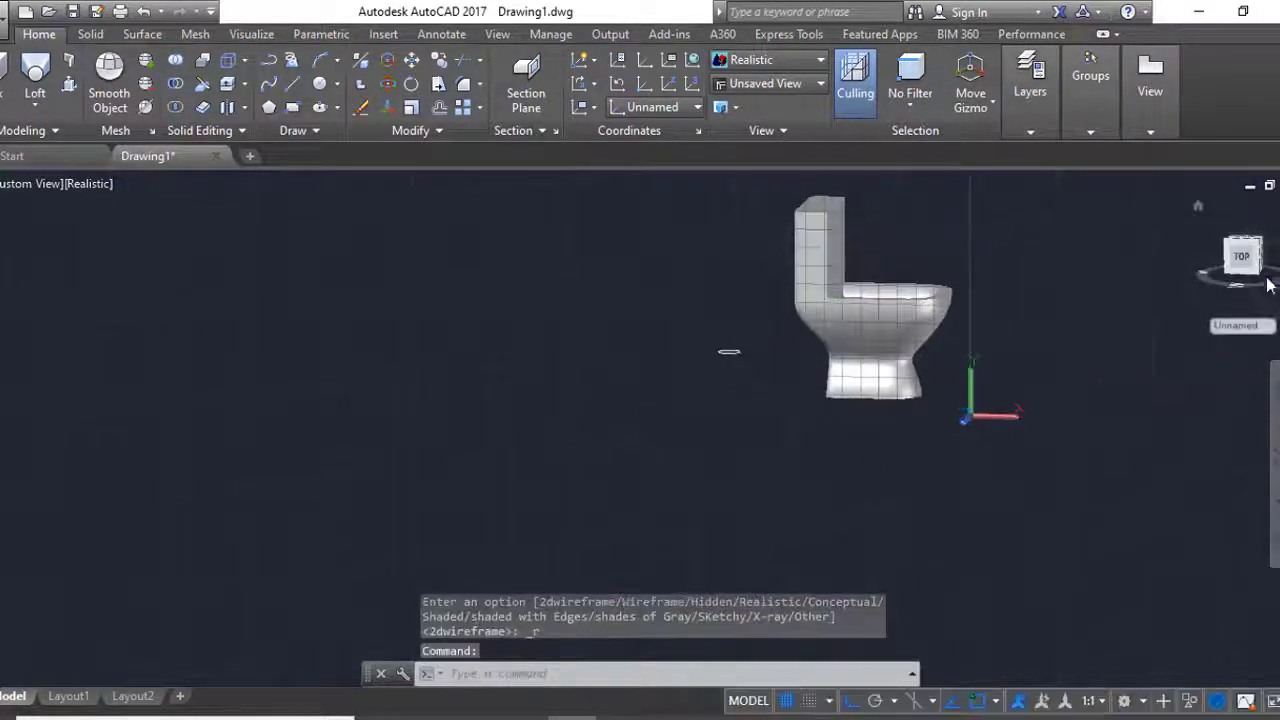
# - In Left view, draw a thin rectangle up the tank's front and move it into place
pyautogui.click(1266, 284)
pyautogui.write('rec')
pyautogui.press('Return')
pyautogui.scroll(4, 597, 290)
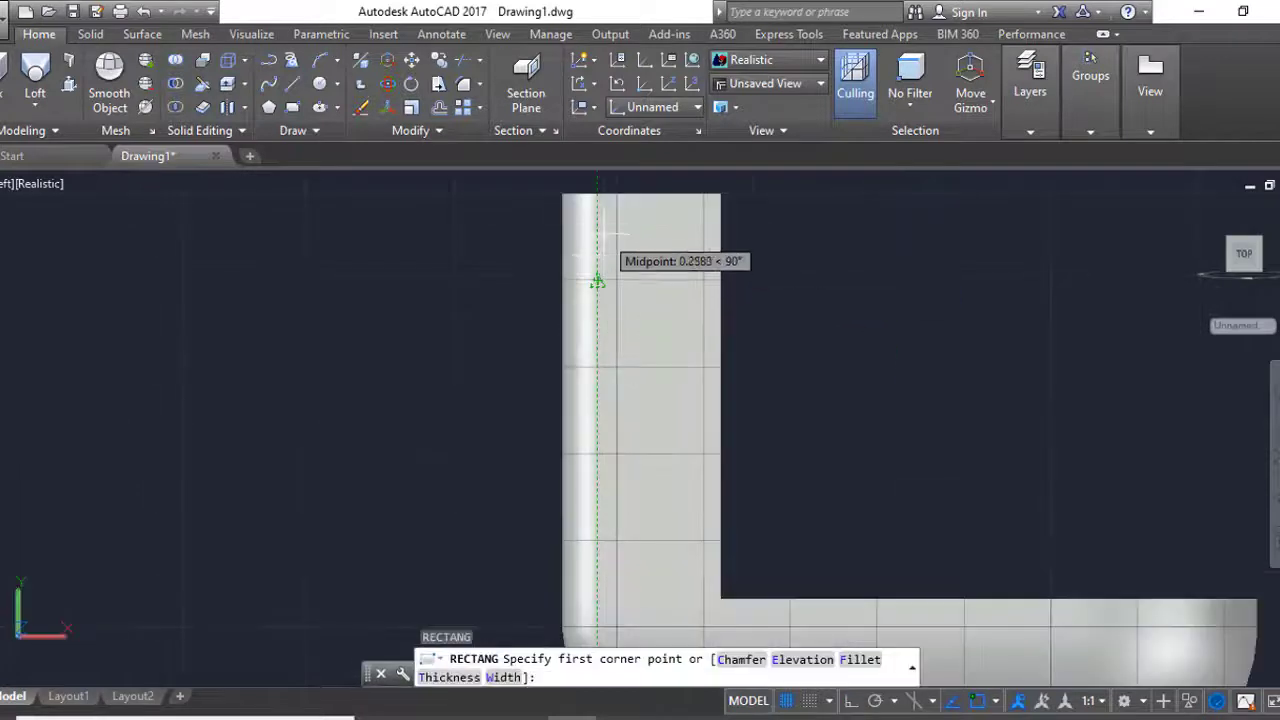
pyautogui.click(597, 187)
pyautogui.scroll(-3, 690, 490)
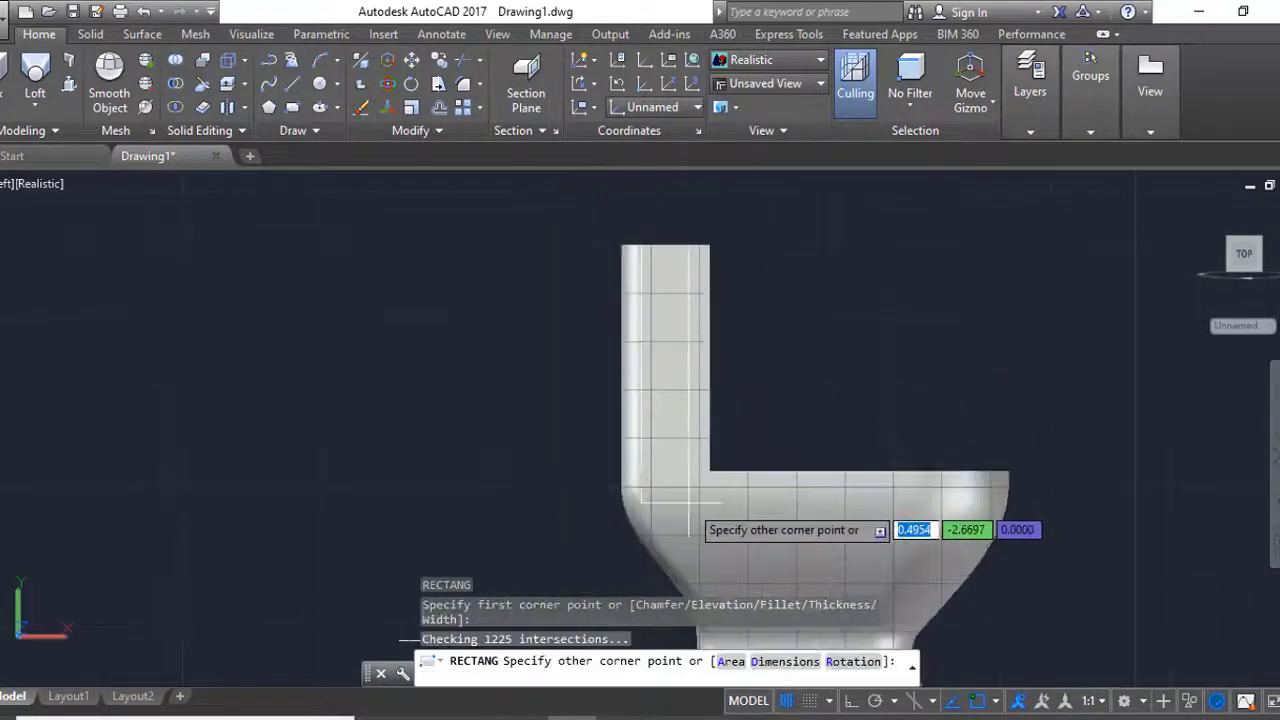
pyautogui.click(697, 509)
pyautogui.scroll(3, 700, 520)
pyautogui.write('m')
pyautogui.press('Return')
pyautogui.click(703, 509)
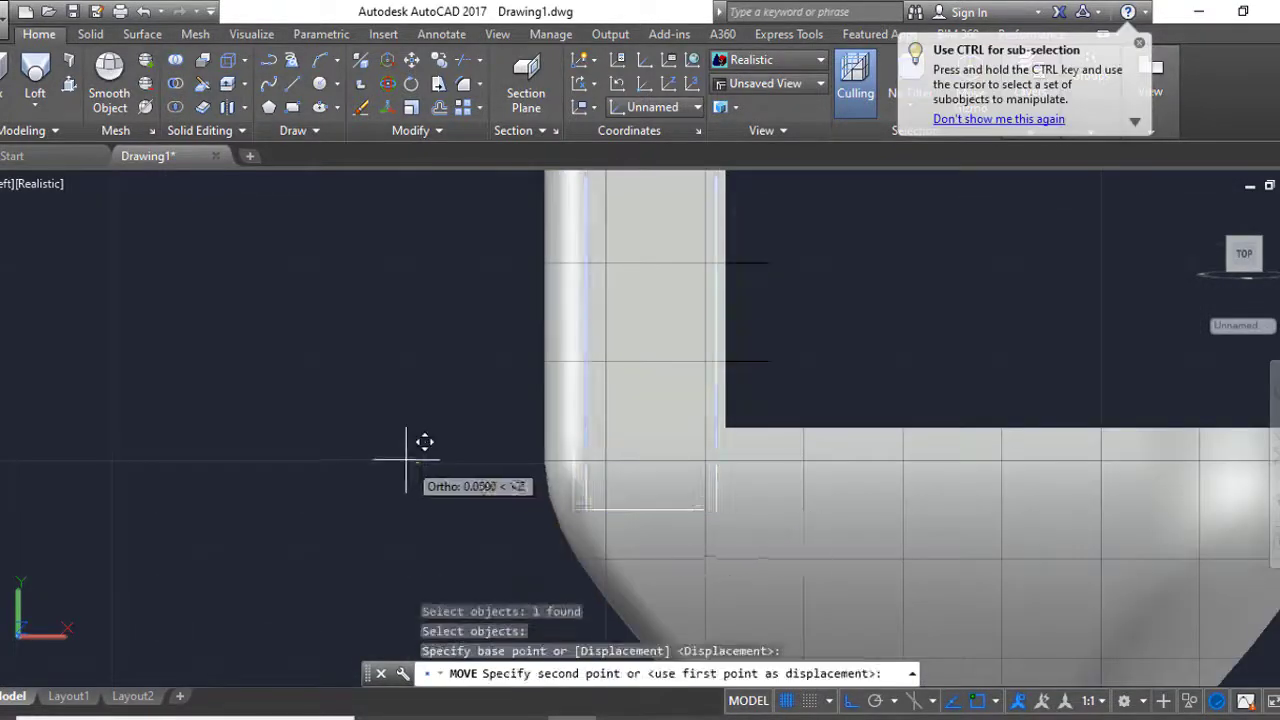
pyautogui.click(438, 476)
pyautogui.scroll(-3, 614, 457)
# - Raise the first rectangle's bottom edge with a grip stretch
pyautogui.write('s')
pyautogui.press('Return')
pyautogui.press('Escape')
pyautogui.scroll(3, 458, 470)
pyautogui.click(458, 470)
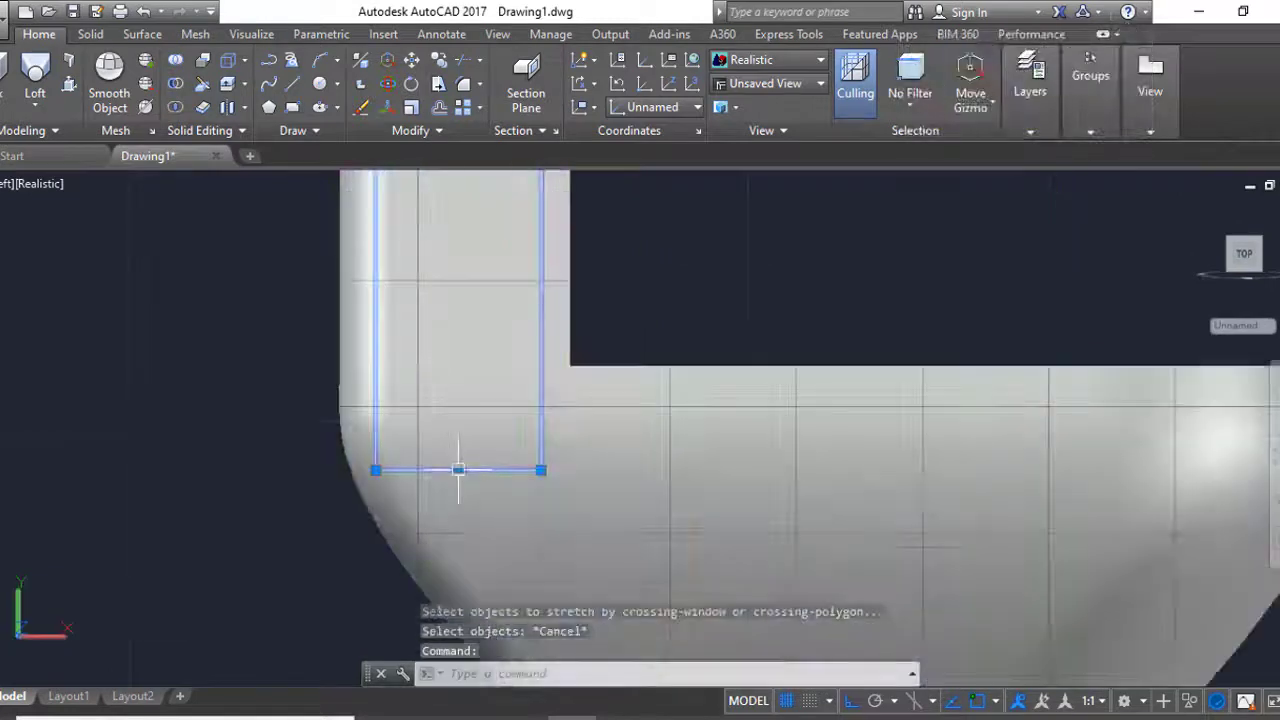
pyautogui.click(457, 408)
pyautogui.scroll(-2, 538, 463)
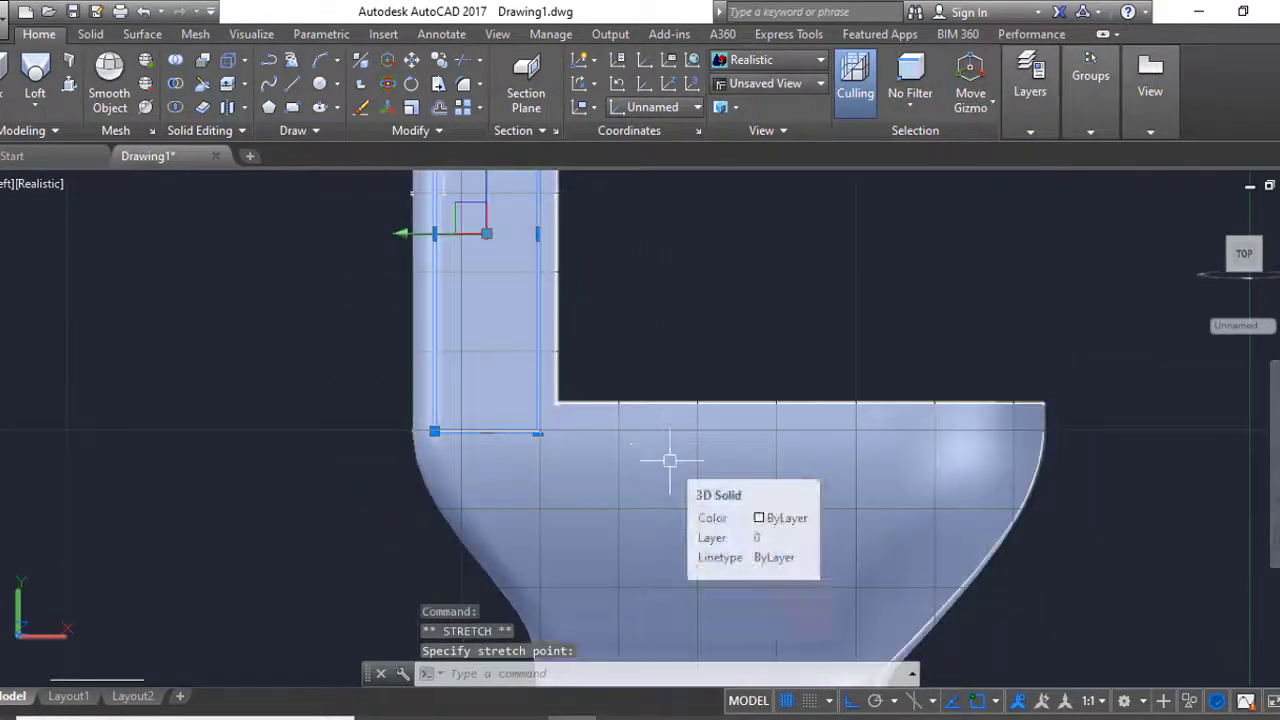
pyautogui.write('ec')
pyautogui.press('Return')
pyautogui.press('Escape')
# - Draw a second thin rectangle just below the bowl rim
pyautogui.write('rec')
pyautogui.press('Return')
pyautogui.click(487, 452)
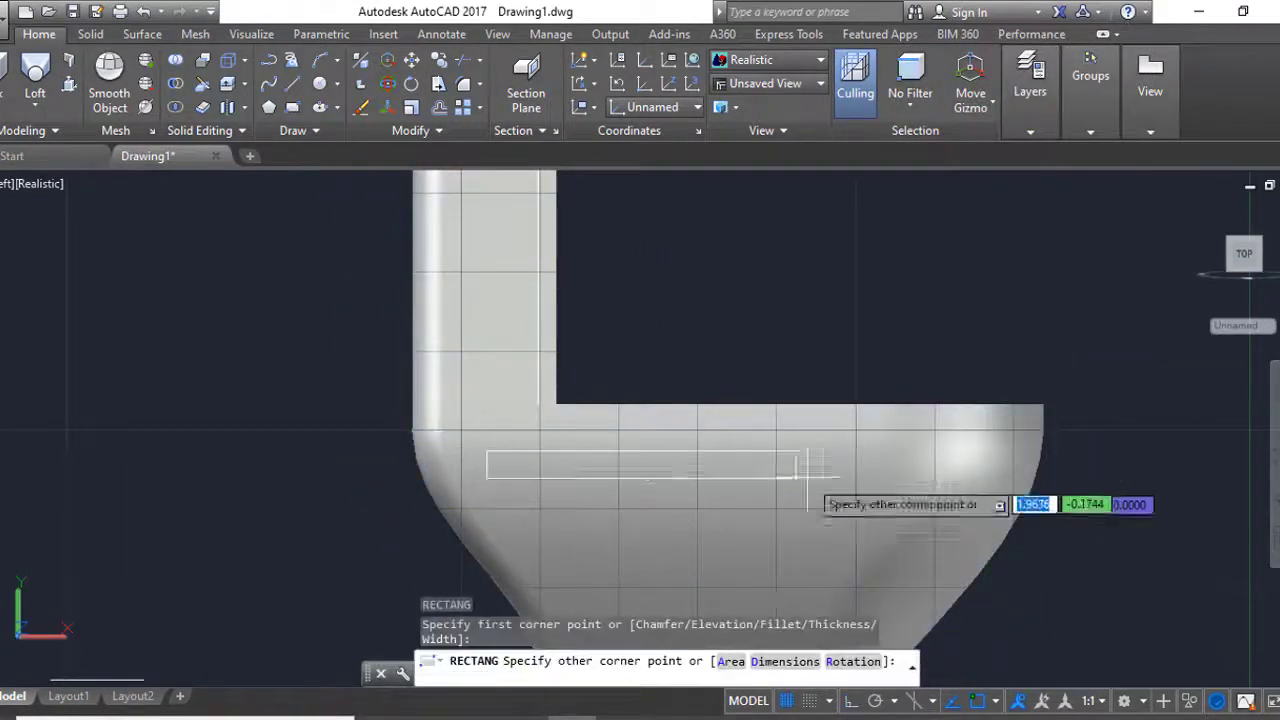
pyautogui.click(1014, 420)
# - Hide the toilet body and zoom in to check the rectangles in 3D
pyautogui.keyDown('shift'); pyautogui.moveTo(1014, 420); pyautogui.dragTo(422, 388, button='middle'); pyautogui.keyUp('shift')
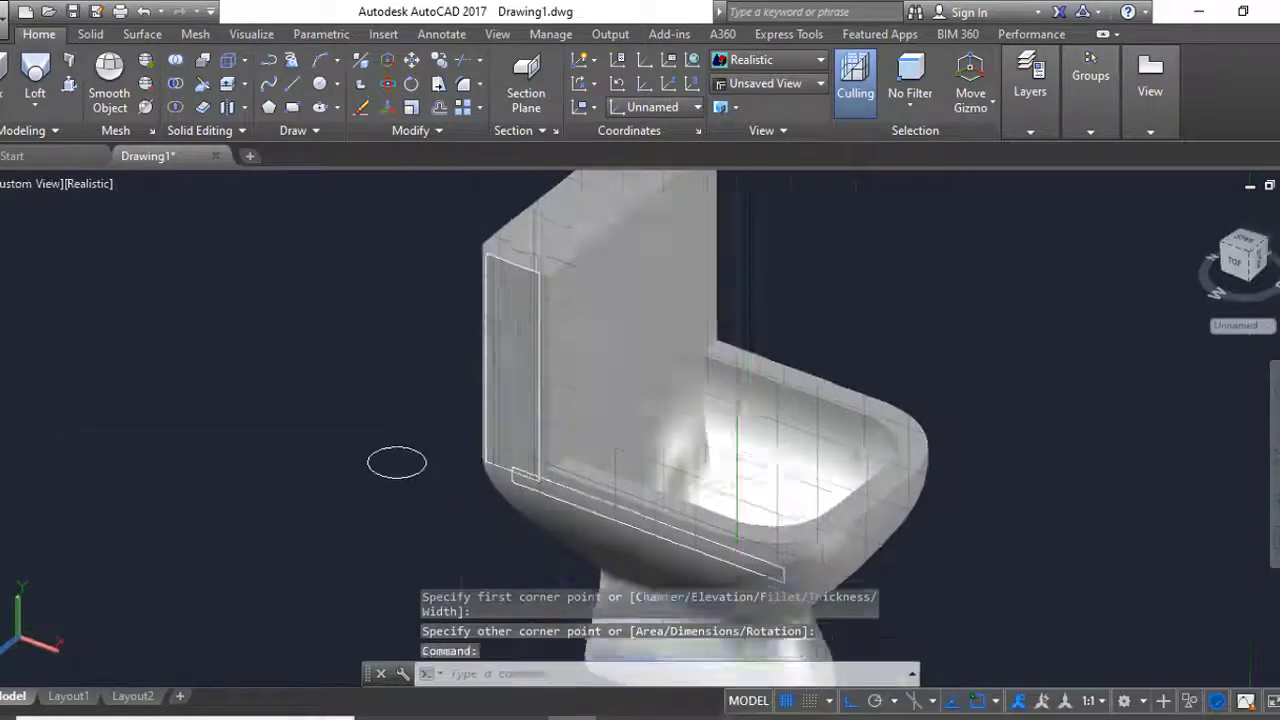
pyautogui.click(422, 388)
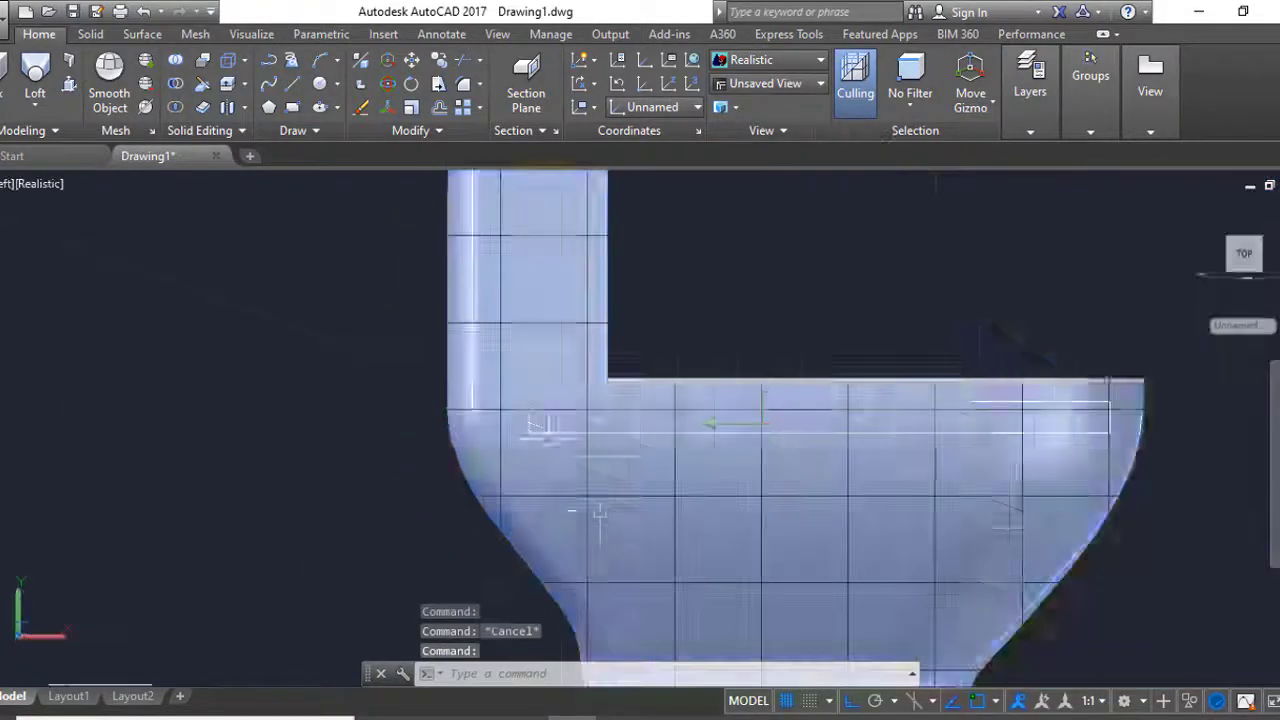
pyautogui.rightClick(600, 505)
pyautogui.click(869, 140)
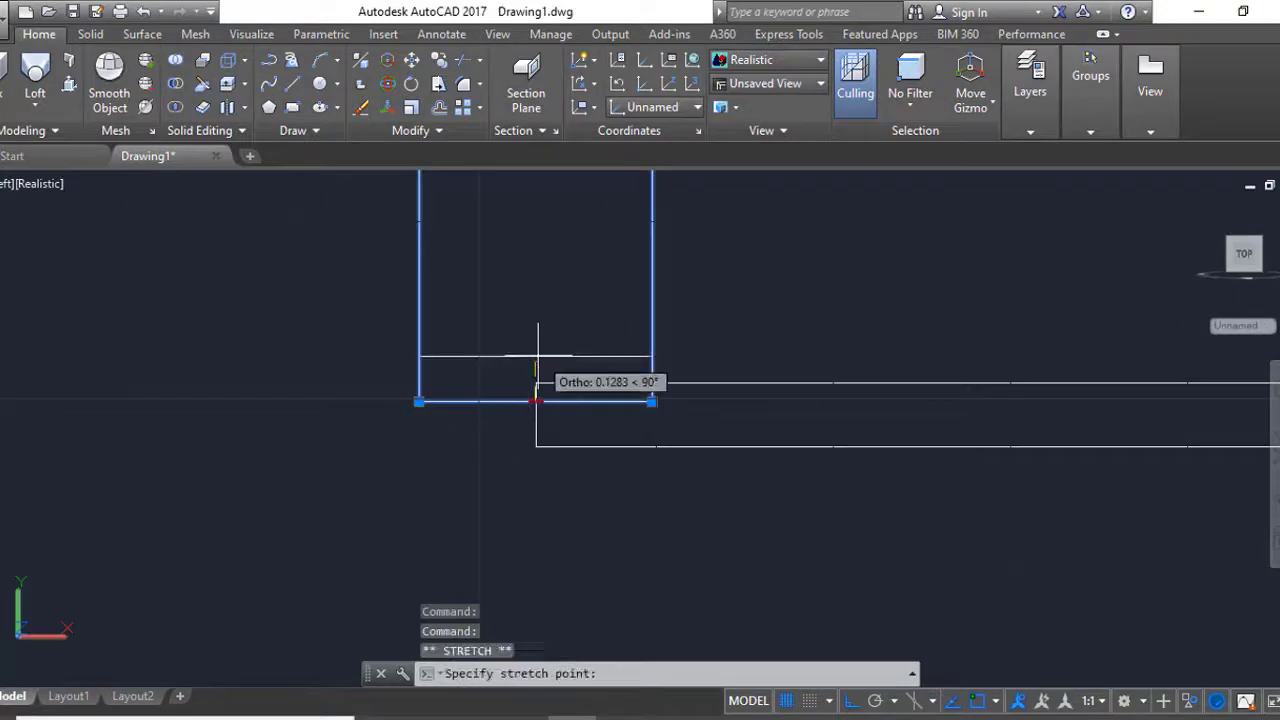
pyautogui.rightClick(950, 390)
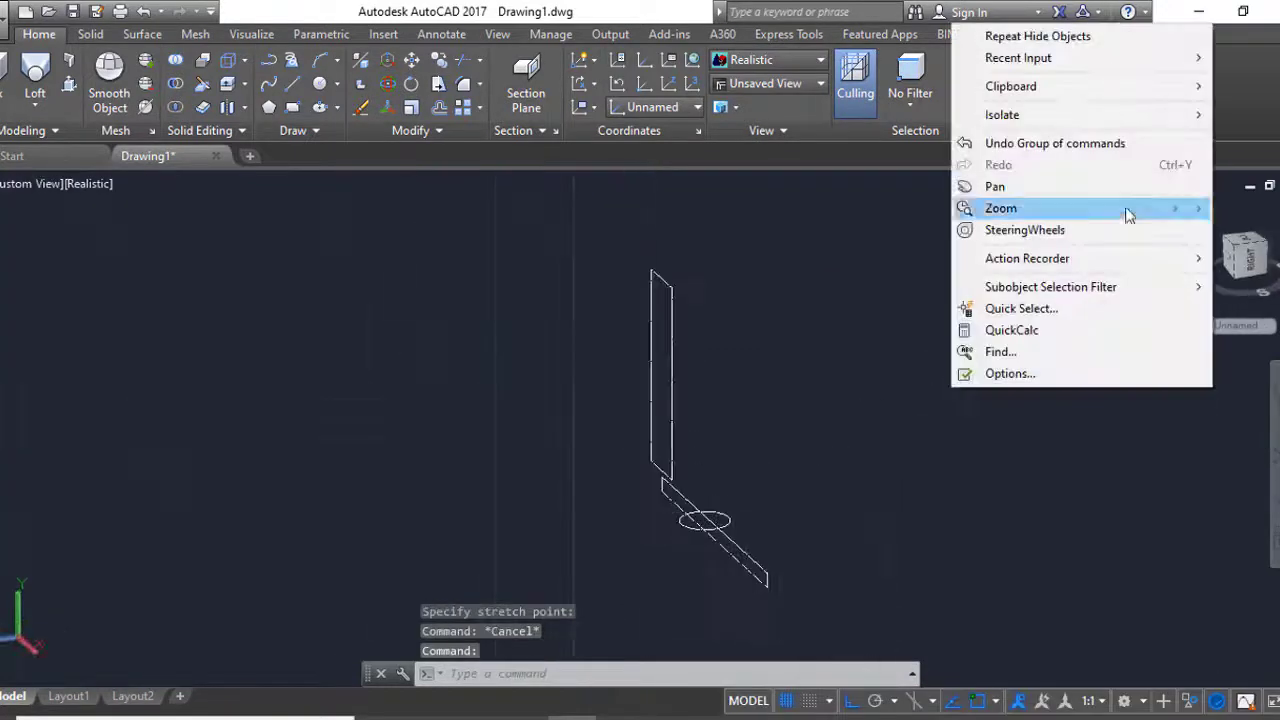
pyautogui.click(1126, 209)
# - Window-select the rectangles and toilet for a move, then cancel it
pyautogui.write('m')
pyautogui.press('Return')
pyautogui.scroll(5, 613, 461)
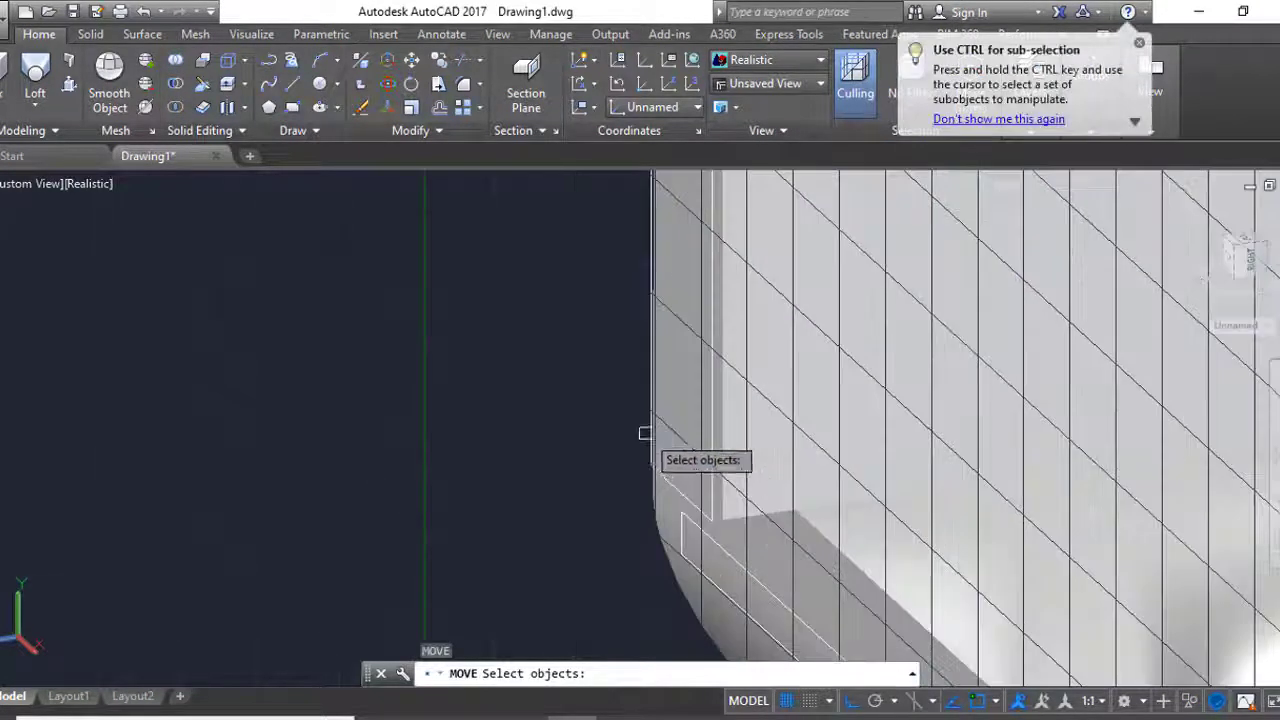
pyautogui.scroll(-5, 491, 280)
pyautogui.moveTo(491, 280); pyautogui.dragTo(537, 466)
pyautogui.keyDown('shift'); pyautogui.moveTo(537, 466); pyautogui.dragTo(523, 493, button='middle'); pyautogui.keyUp('shift')
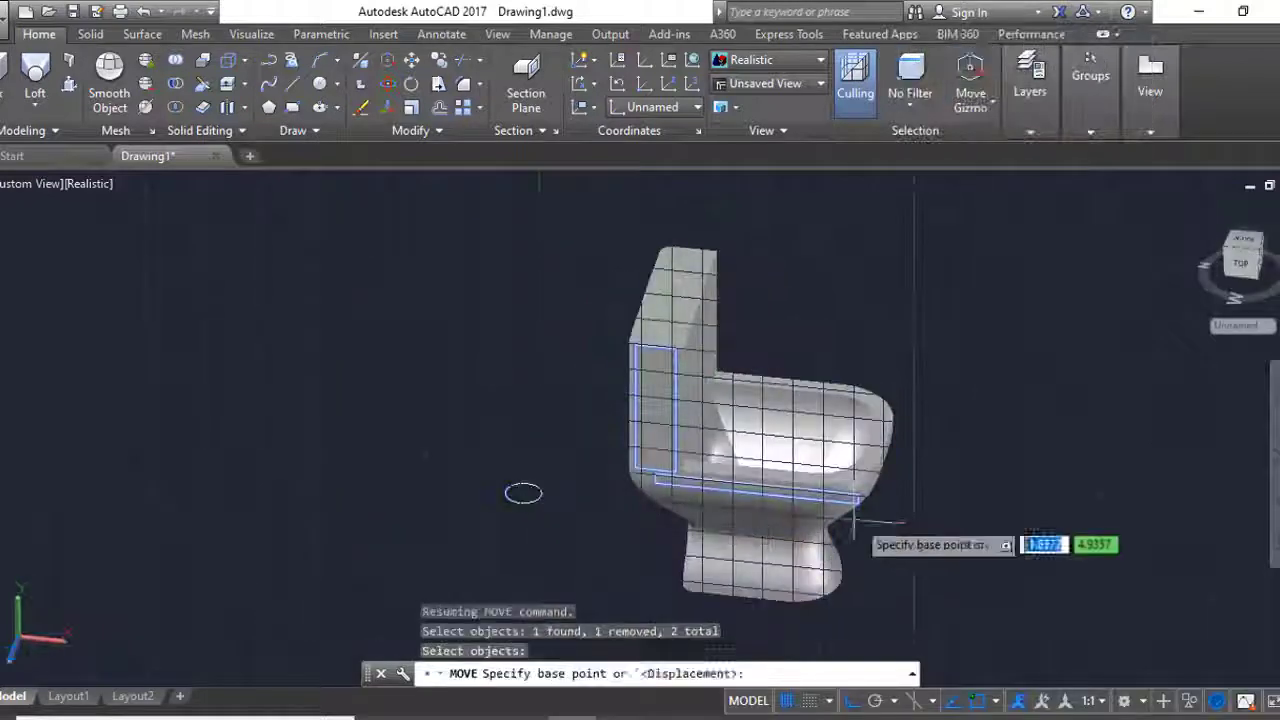
pyautogui.click(855, 521)
pyautogui.press('Escape')
# - Extrude the two rectangle profiles into the L-shaped seat-and-tank solid
pyautogui.write('xt')
pyautogui.press('Return')
pyautogui.click(557, 314)
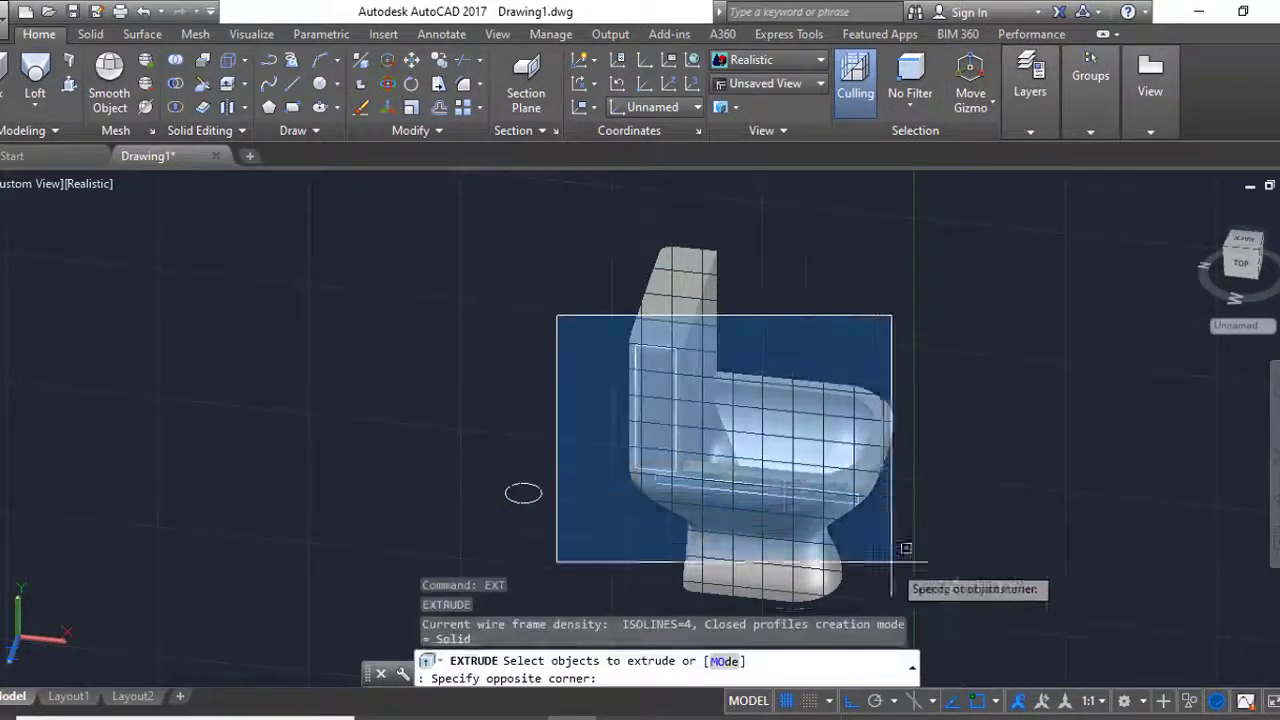
pyautogui.click(908, 549)
pyautogui.press('Return')
pyautogui.keyDown('shift'); pyautogui.moveTo(931, 491); pyautogui.dragTo(980, 608, button='middle'); pyautogui.keyUp('shift')
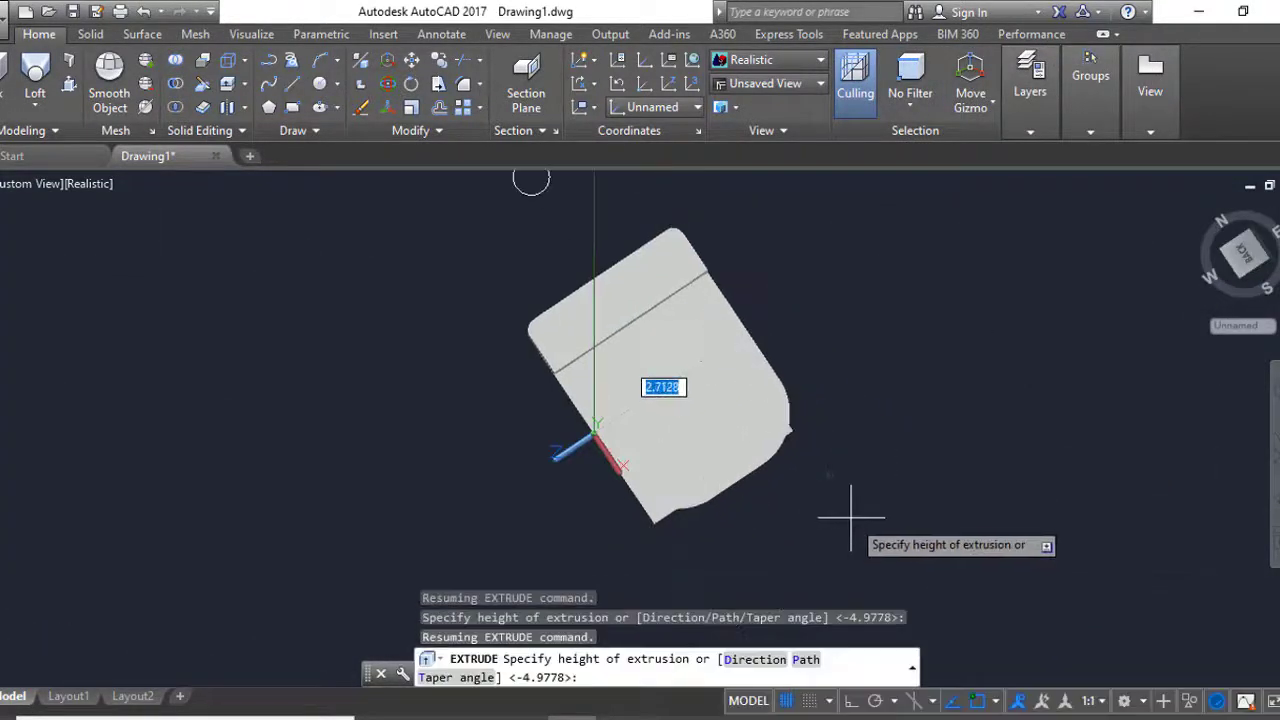
# - Move the new L-shaped solid into place on the toilet
pyautogui.press('Escape')
pyautogui.write('m')
pyautogui.press('Return')
pyautogui.click(656, 516)
pyautogui.press('Return')
pyautogui.click(839, 515)
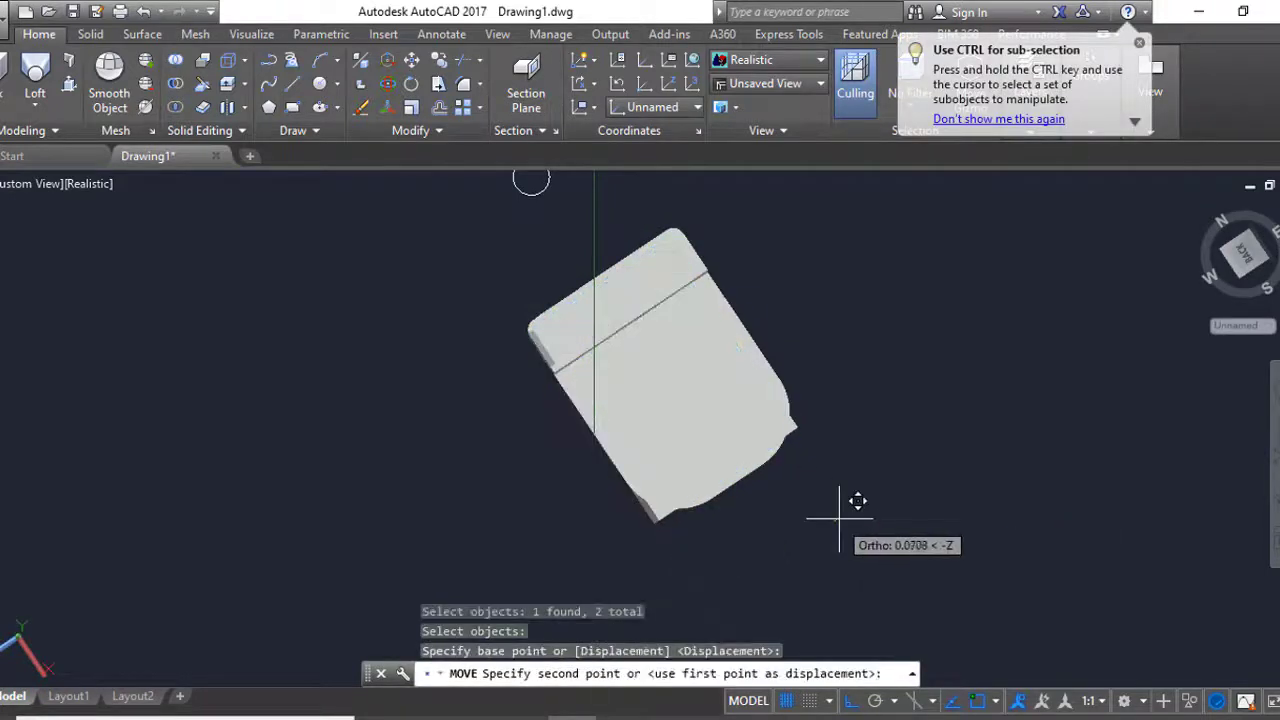
pyautogui.click(857, 506)
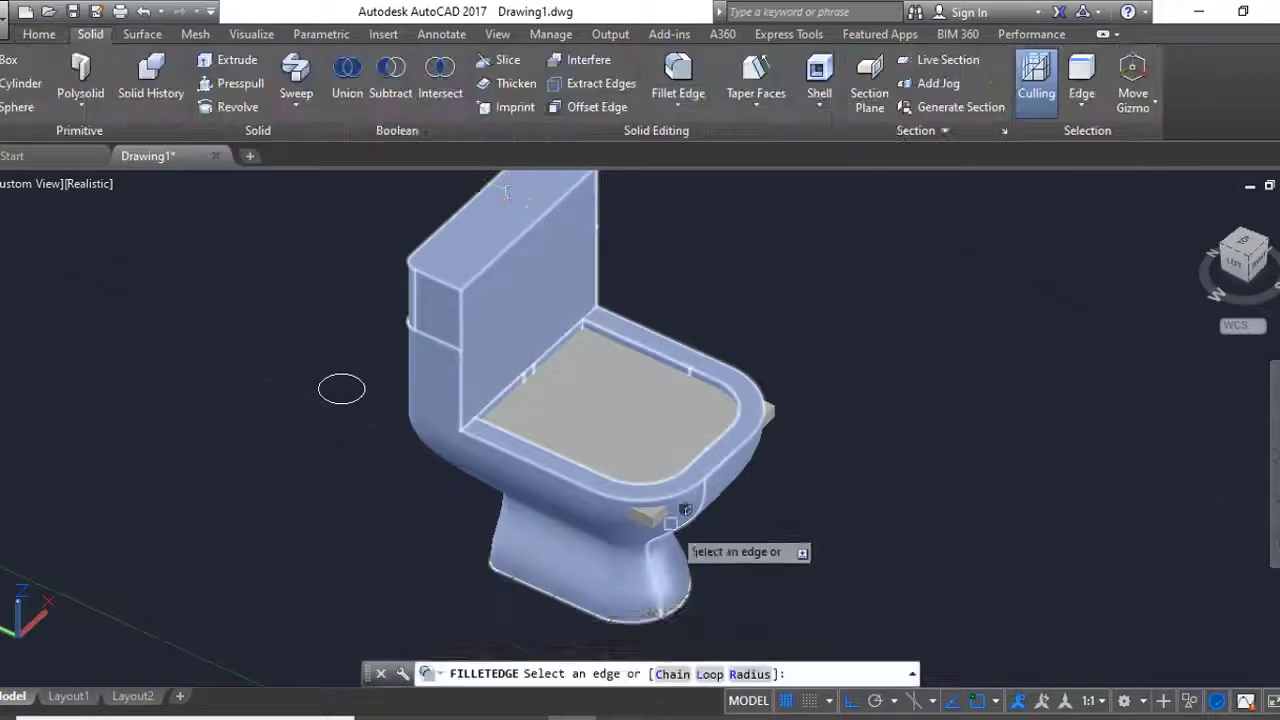
# - Fillet two rim edges of the L-shaped piece with radius 1
pyautogui.scroll(5, 670, 522)
pyautogui.write('1')
pyautogui.press('Return')
pyautogui.moveTo(623, 503)
pyautogui.keyDown('shift'); pyautogui.mouseDown(button='middle')
pyautogui.moveTo(771, 460)
pyautogui.moveTo(943, 466)
pyautogui.moveTo(765, 406)
pyautogui.mouseUp(button='middle'); pyautogui.keyUp('shift')
pyautogui.write('r')
pyautogui.press('Return')
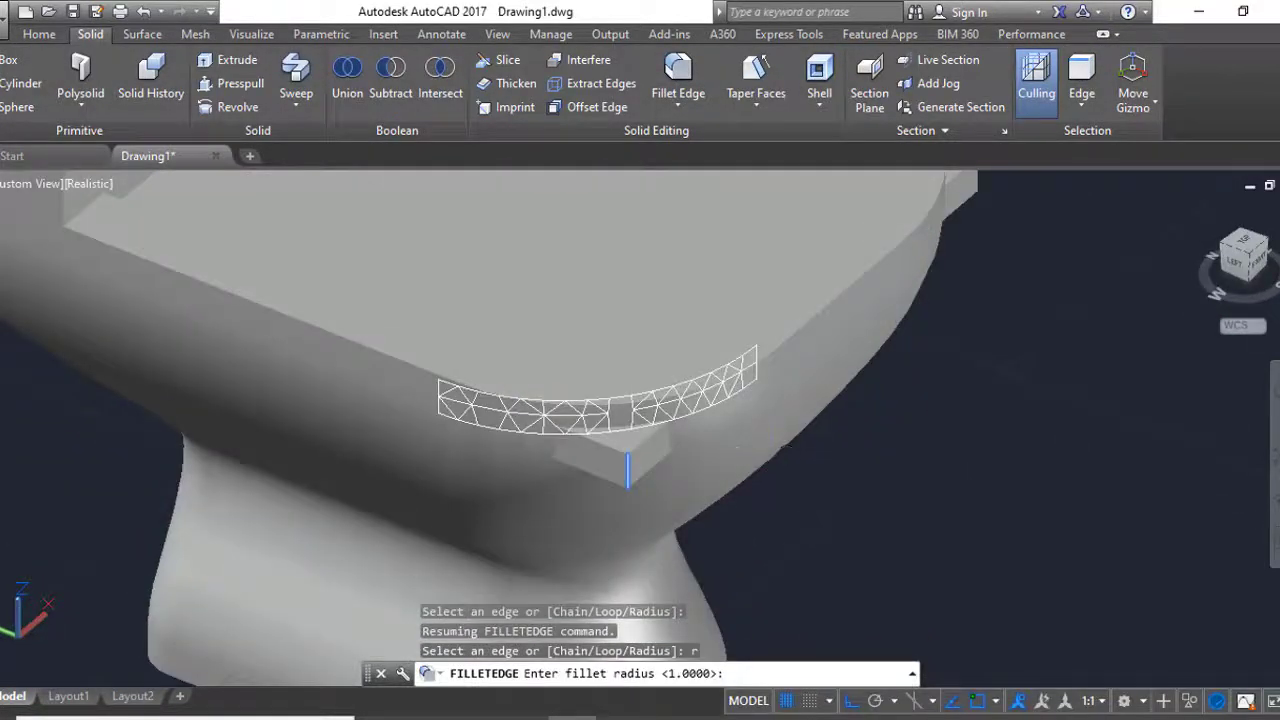
pyautogui.moveTo(1028, 346)
pyautogui.keyDown('shift'); pyautogui.mouseDown(button='middle')
pyautogui.moveTo(218, 426)
pyautogui.moveTo(808, 466)
pyautogui.moveTo(600, 420)
pyautogui.mouseUp(button='middle'); pyautogui.keyUp('shift')
pyautogui.press('Return')
# - Hide the toilet body with Isolate > Hide Objects
pyautogui.scroll(3, 600, 420)
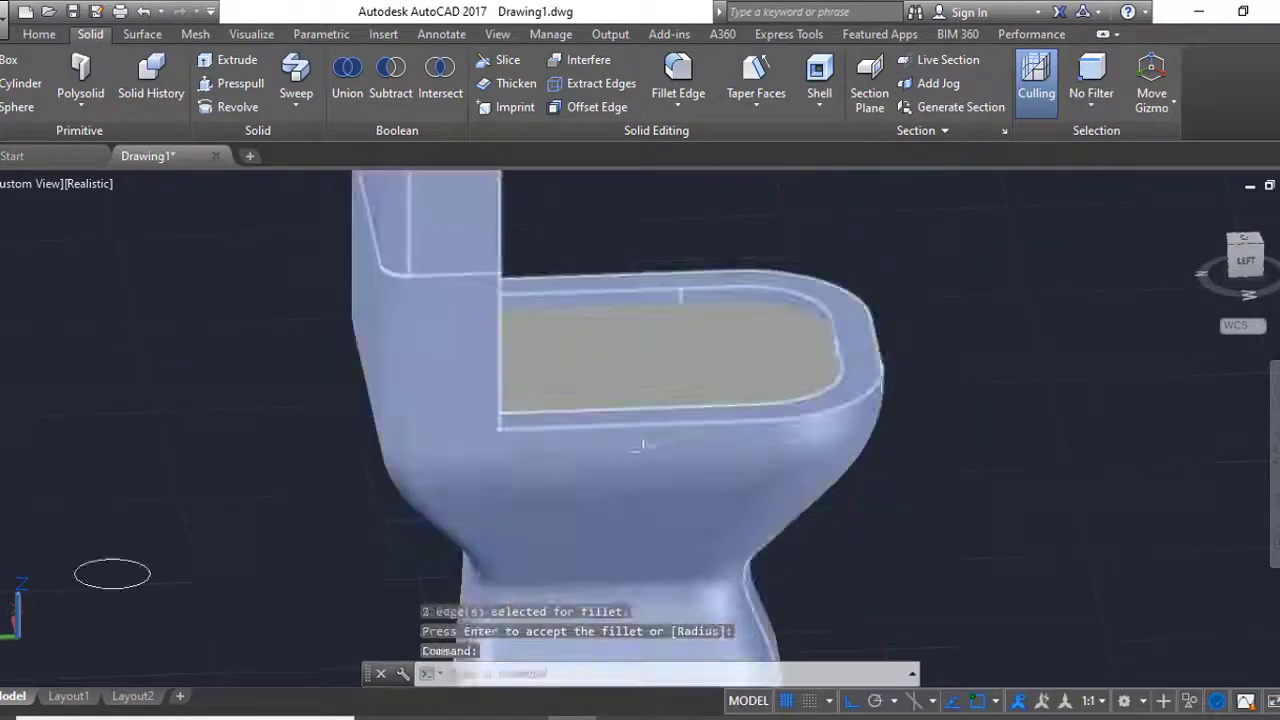
pyautogui.click(650, 400)
pyautogui.rightClick(650, 400)
pyautogui.click(946, 153)
pyautogui.rightClick(688, 400)
pyautogui.click(990, 131)
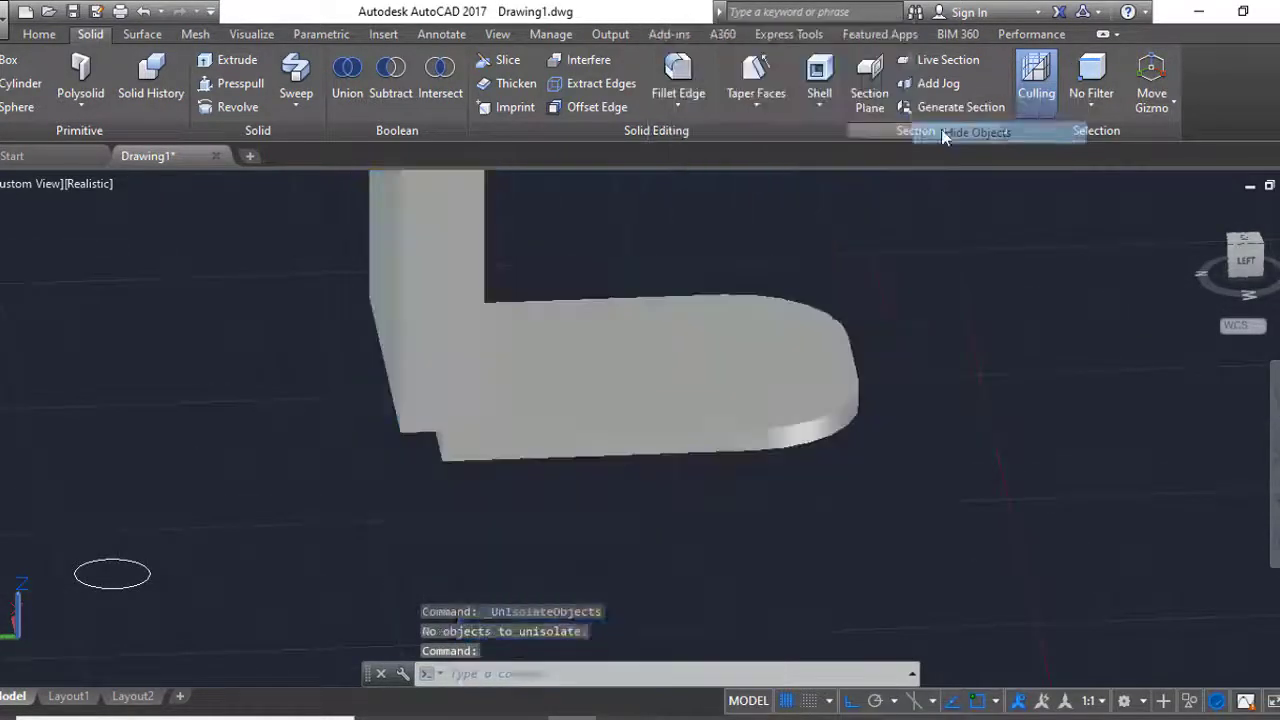
# - Draw a cylinder on the seat and move it down into place
pyautogui.keyDown('shift'); pyautogui.moveTo(577, 323); pyautogui.dragTo(796, 266, button='middle'); pyautogui.keyUp('shift')
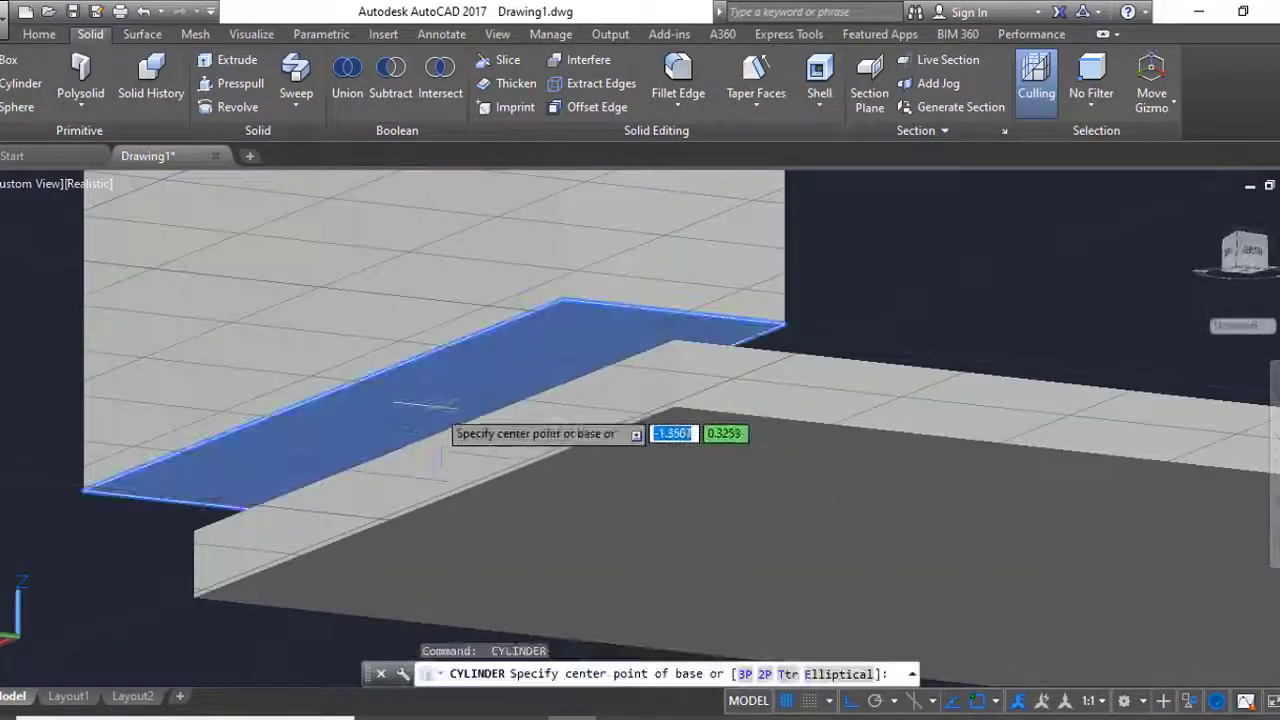
pyautogui.click(440, 407)
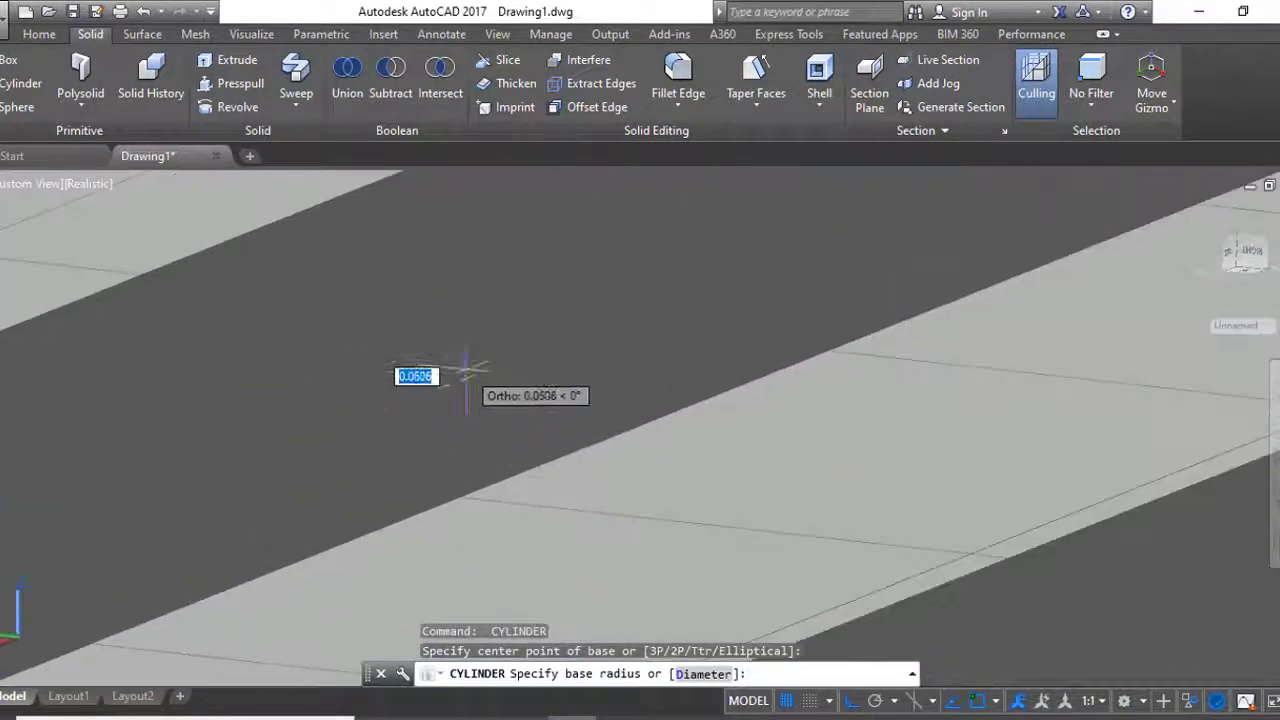
pyautogui.click(480, 440)
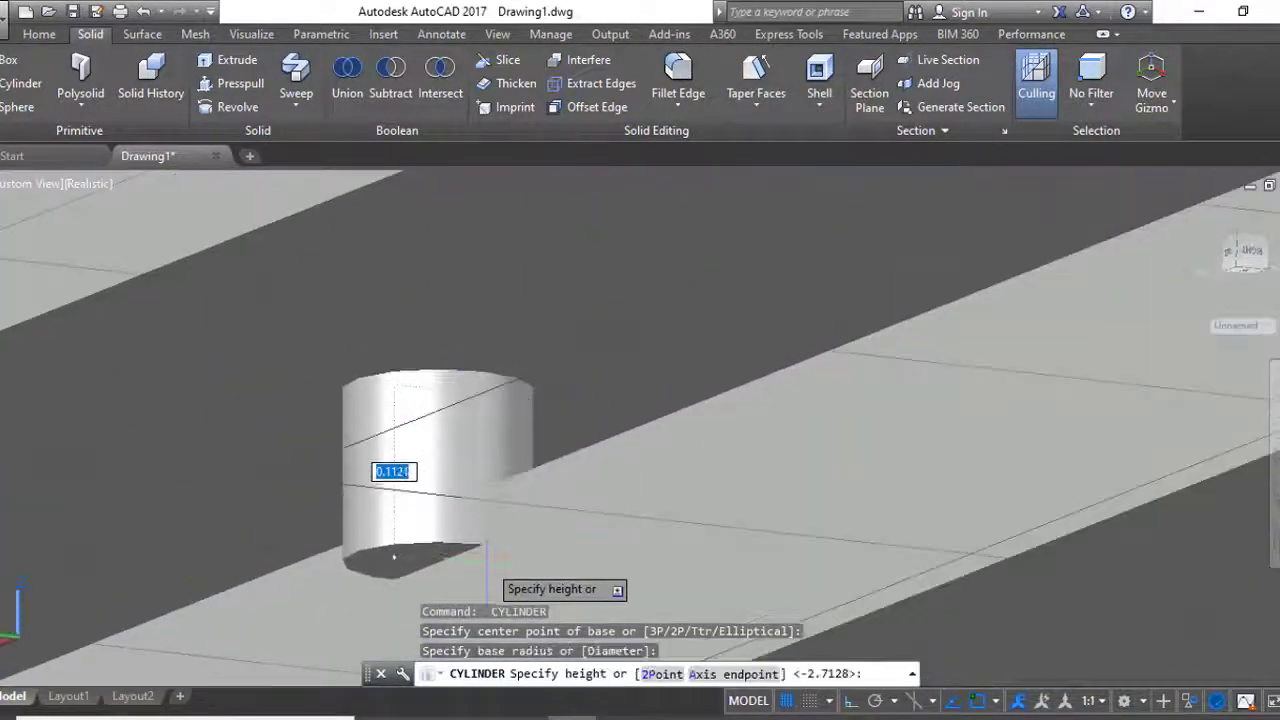
pyautogui.click(414, 486)
pyautogui.write('m')
pyautogui.press('Return')
pyautogui.click(466, 443)
pyautogui.click(305, 322)
pyautogui.click(310, 360)
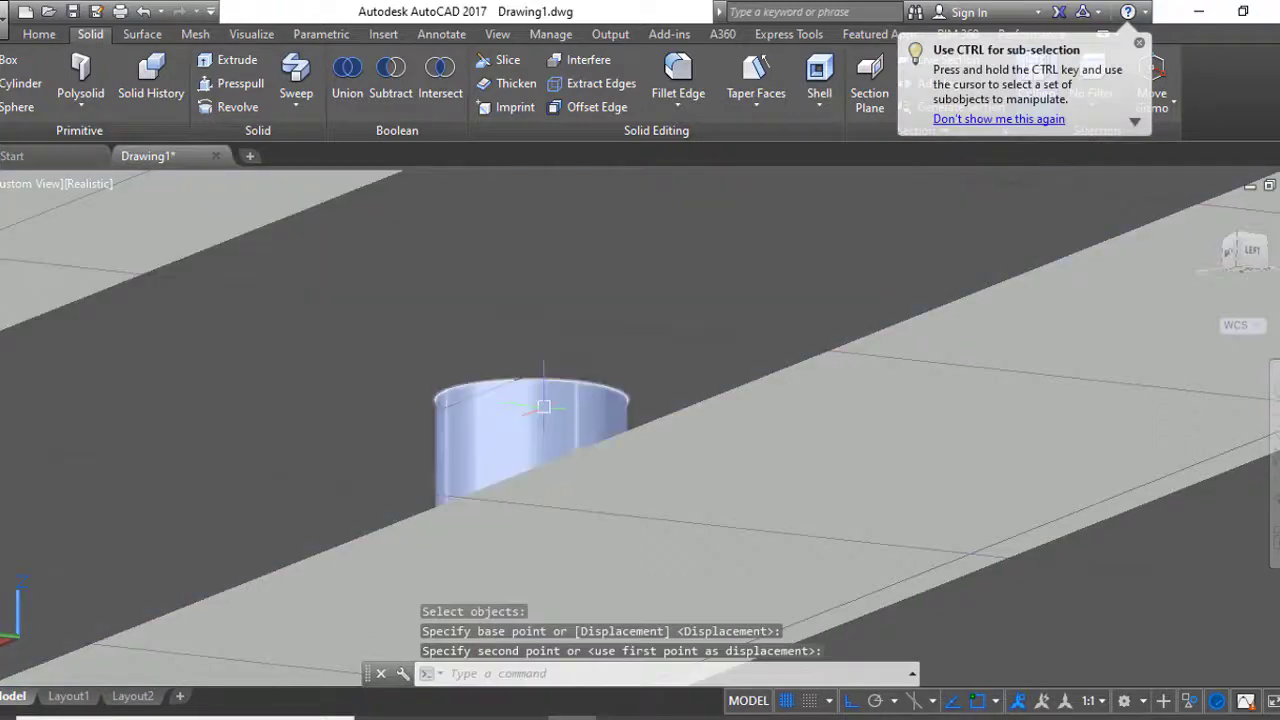
pyautogui.moveTo(310, 360)
pyautogui.keyDown('shift'); pyautogui.mouseDown(button='middle')
pyautogui.moveTo(487, 392)
pyautogui.moveTo(471, 360)
pyautogui.moveTo(586, 417)
pyautogui.moveTo(671, 360)
pyautogui.moveTo(472, 201)
pyautogui.mouseUp(button='middle'); pyautogui.keyUp('shift')
# - Presspull the upright panel's top face 0.25 units
pyautogui.click(235, 90)
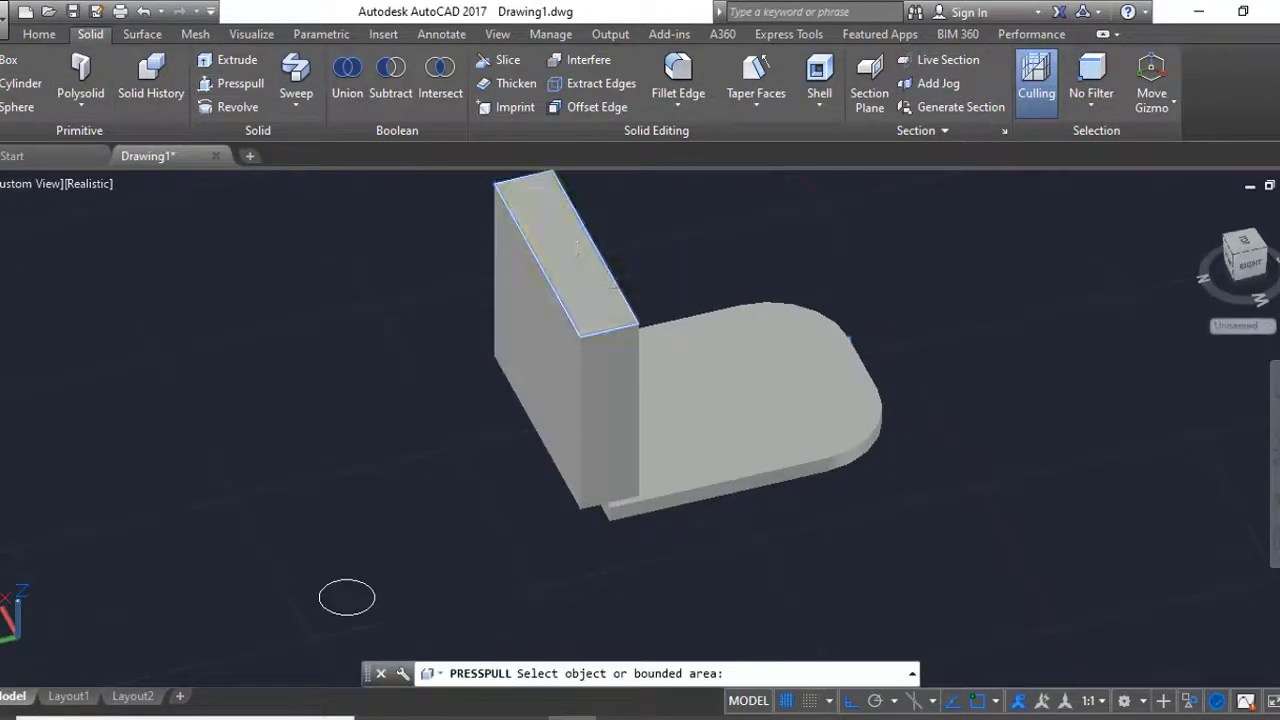
pyautogui.click(560, 250)
pyautogui.write('.25')
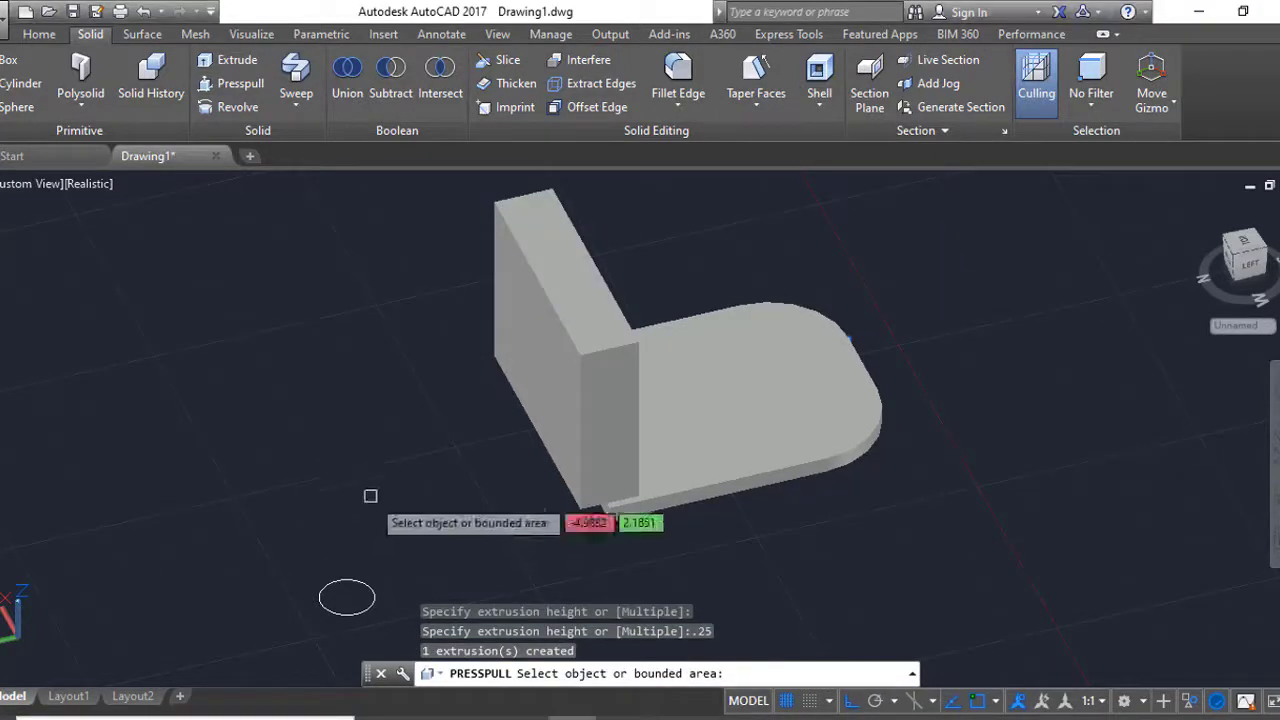
pyautogui.keyDown('shift'); pyautogui.moveTo(370, 496); pyautogui.dragTo(457, 457, button='middle'); pyautogui.keyUp('shift')
# - Select the inner and outer corner edges of the L-shaped piece for a 0.9 fillet
pyautogui.click(678, 80)
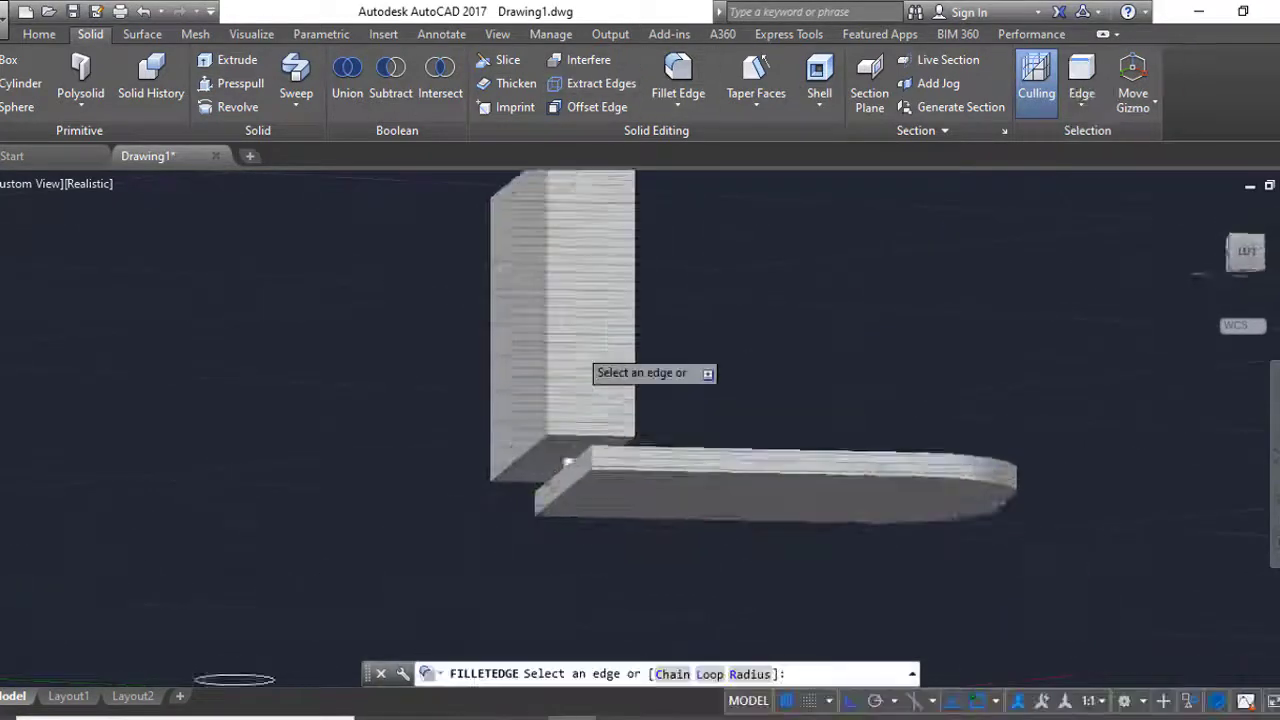
pyautogui.keyDown('shift'); pyautogui.moveTo(567, 462); pyautogui.dragTo(598, 400, button='middle'); pyautogui.keyUp('shift')
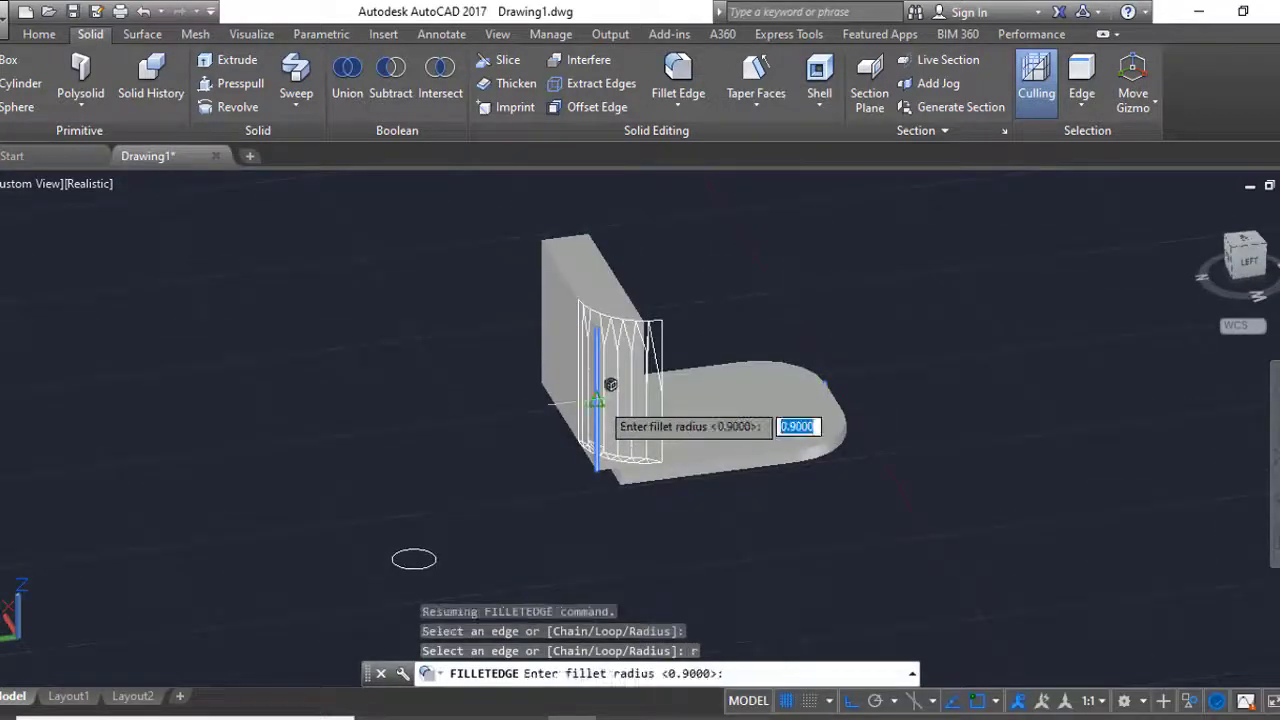
pyautogui.keyDown('shift'); pyautogui.moveTo(545, 281); pyautogui.dragTo(590, 500, button='middle'); pyautogui.keyUp('shift')
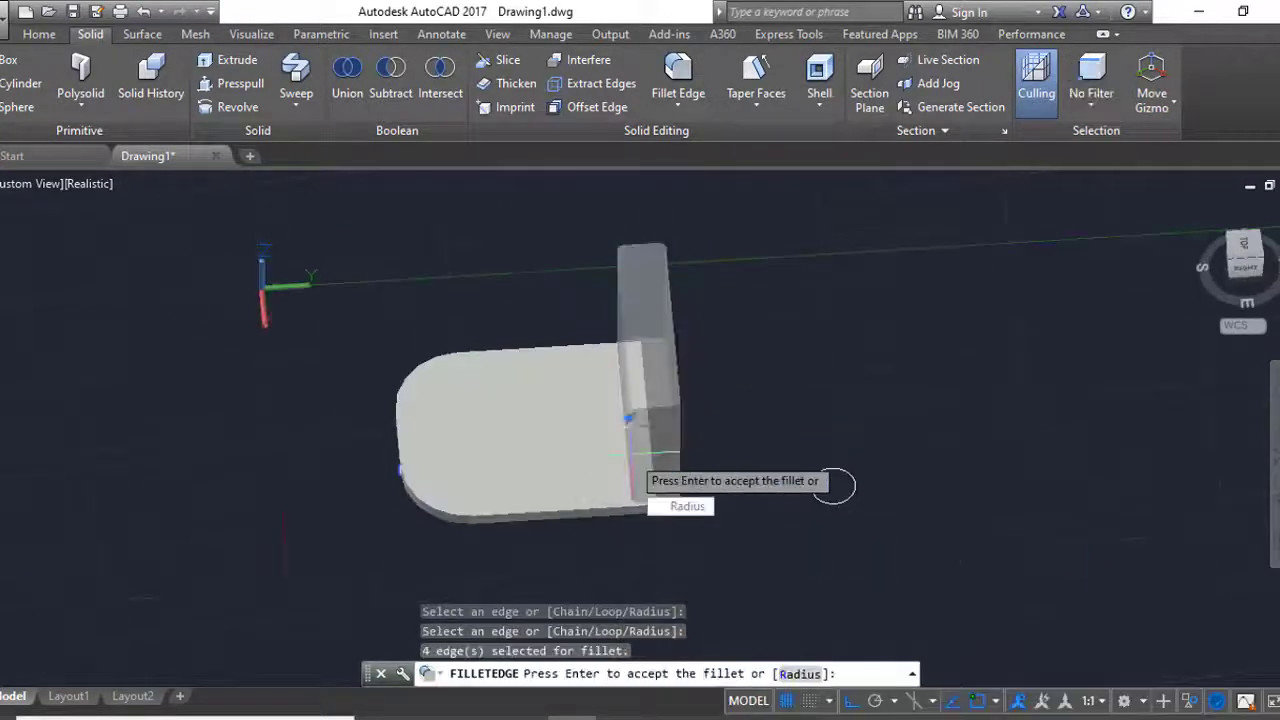
pyautogui.keyDown('shift'); pyautogui.moveTo(625, 450); pyautogui.dragTo(785, 400, button='middle'); pyautogui.keyUp('shift')
pyautogui.click(785, 400)
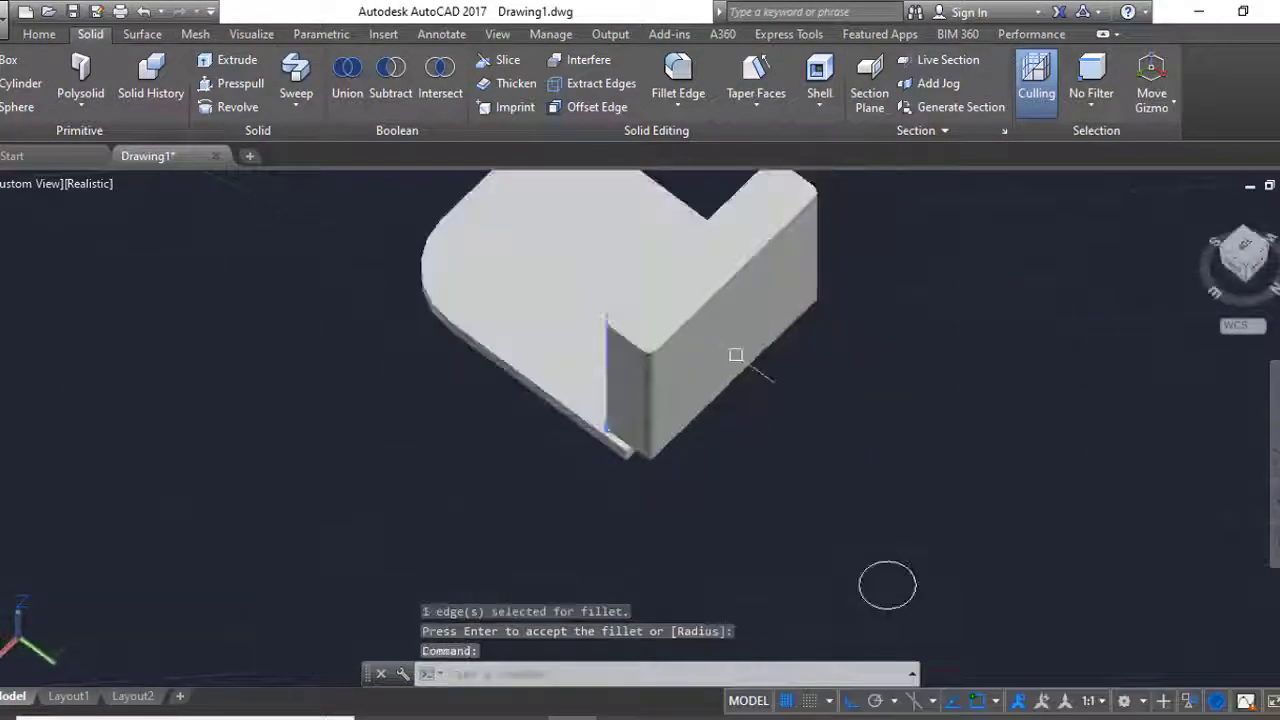
# - Show all hidden objects and subtract the bowl cavity from the toilet body
pyautogui.rightClick(999, 244)
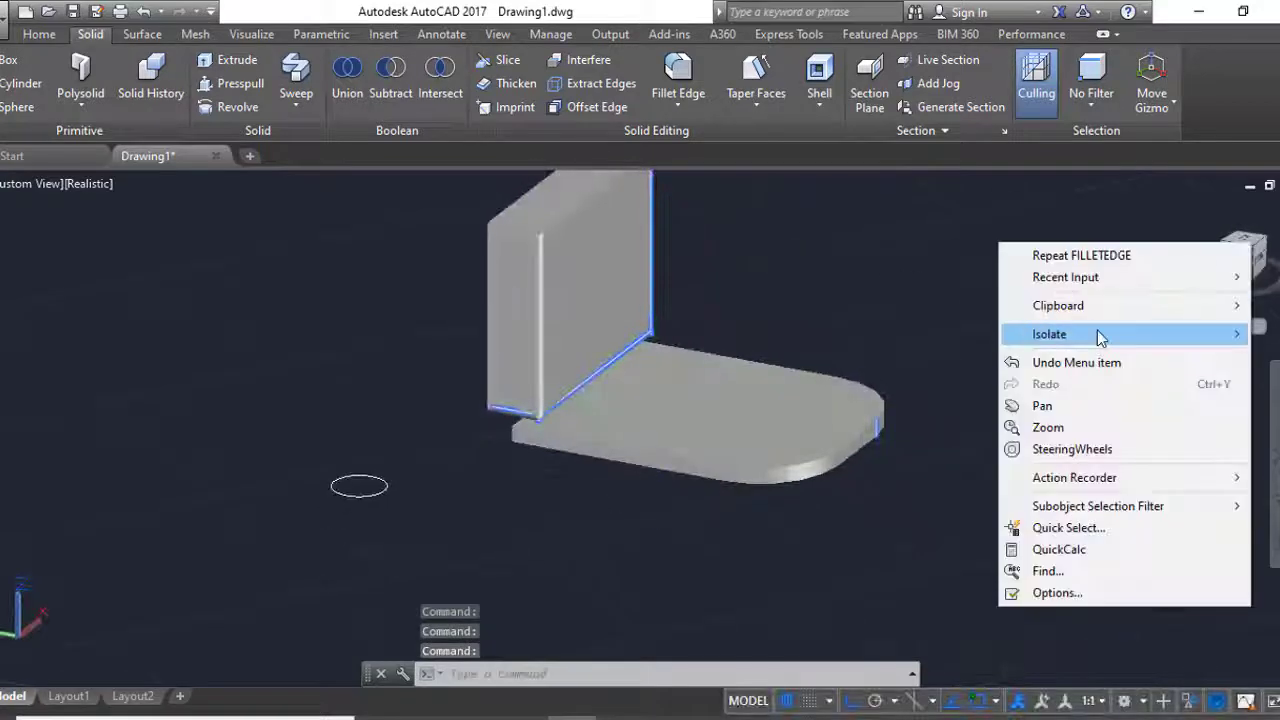
pyautogui.click(918, 378)
pyautogui.click(391, 80)
pyautogui.click(714, 428)
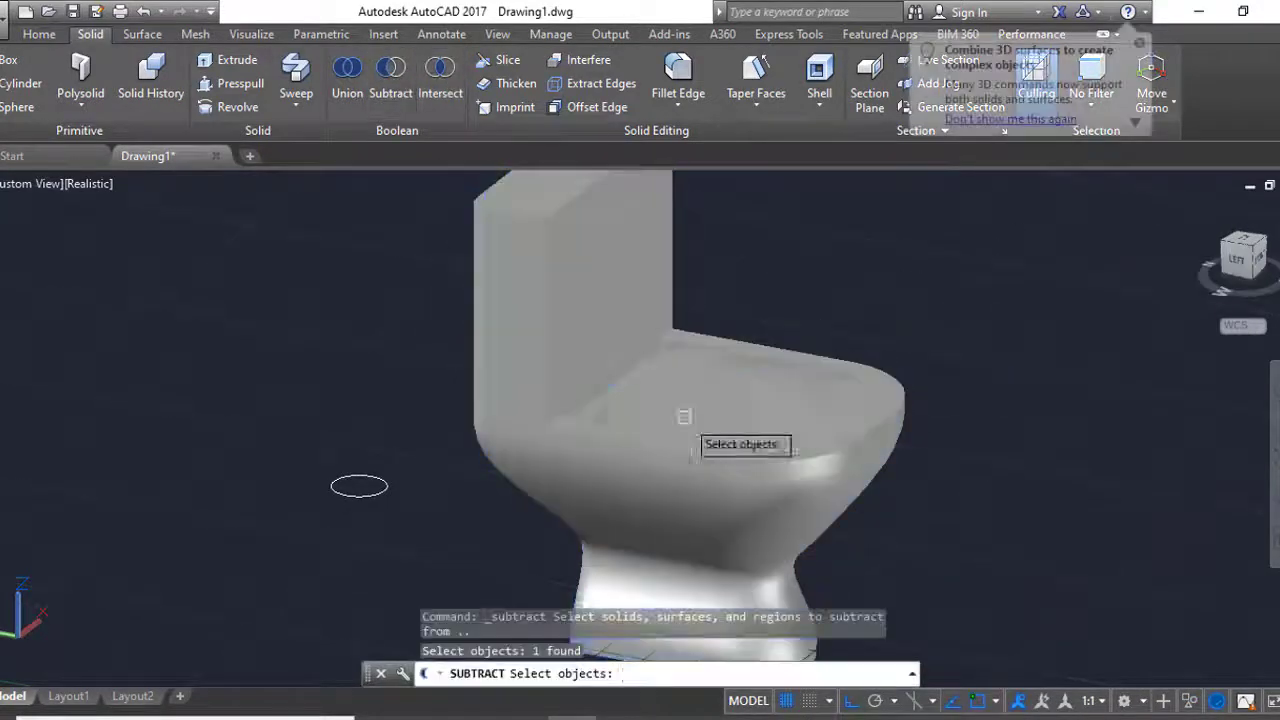
pyautogui.press('Return')
pyautogui.click(480, 431)
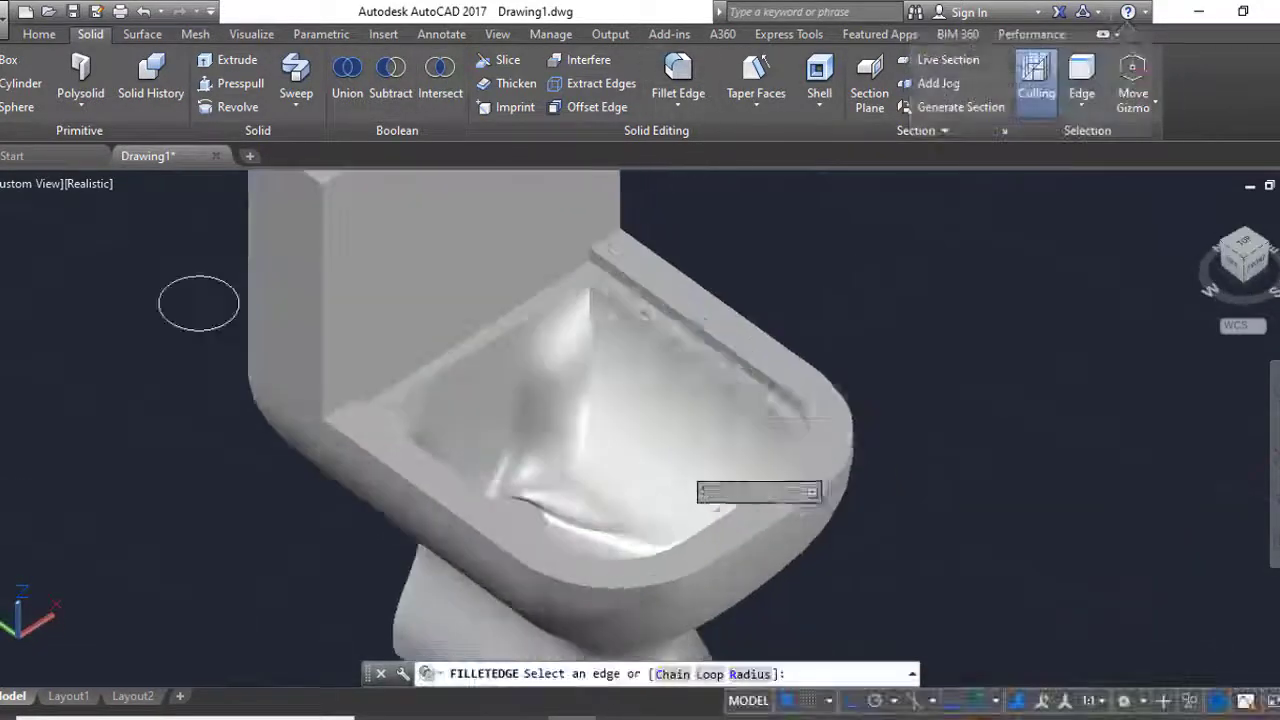
# - Fillet the edges around the toilet's base
pyautogui.keyDown('shift'); pyautogui.moveTo(198, 303); pyautogui.dragTo(968, 343, button='middle'); pyautogui.keyUp('shift')
pyautogui.click(337, 357)
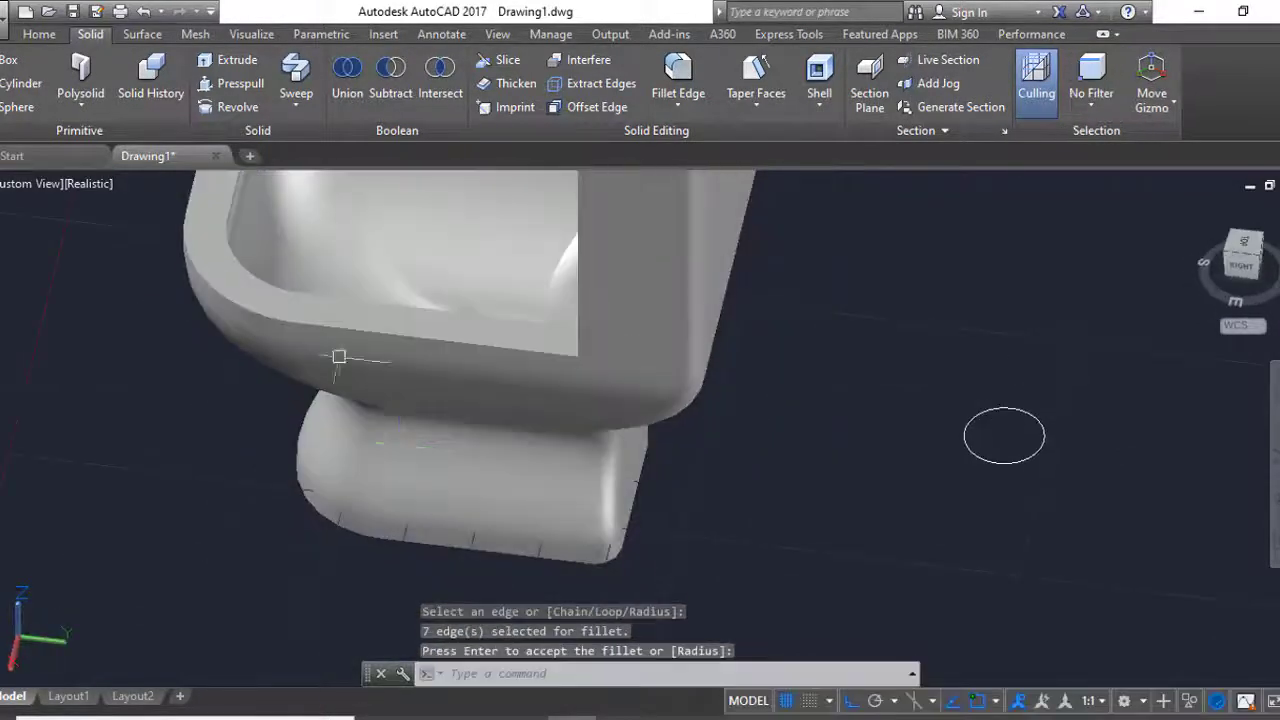
pyautogui.press('Return')
pyautogui.click(1233, 256)
# - Display the toilet in the 2D Wireframe visual style
pyautogui.click(90, 183)
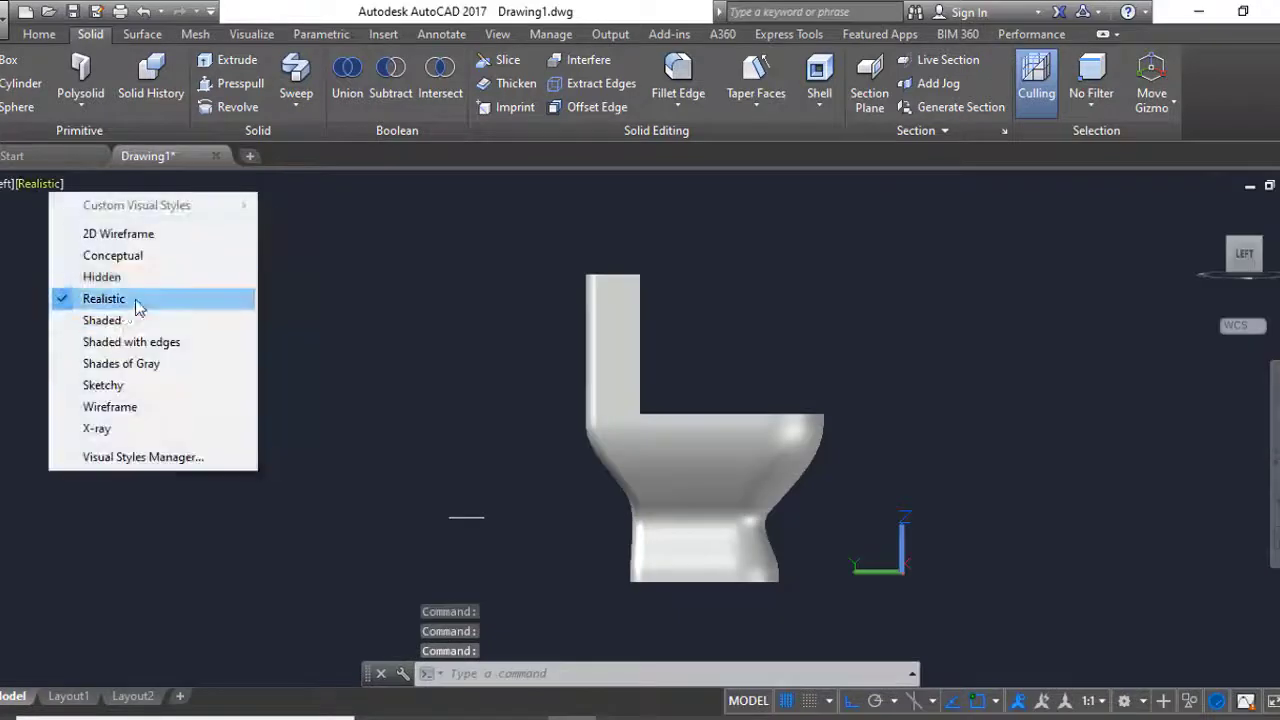
pyautogui.click(117, 233)
pyautogui.click(55, 184)
pyautogui.press('Escape')
pyautogui.click(39, 34)
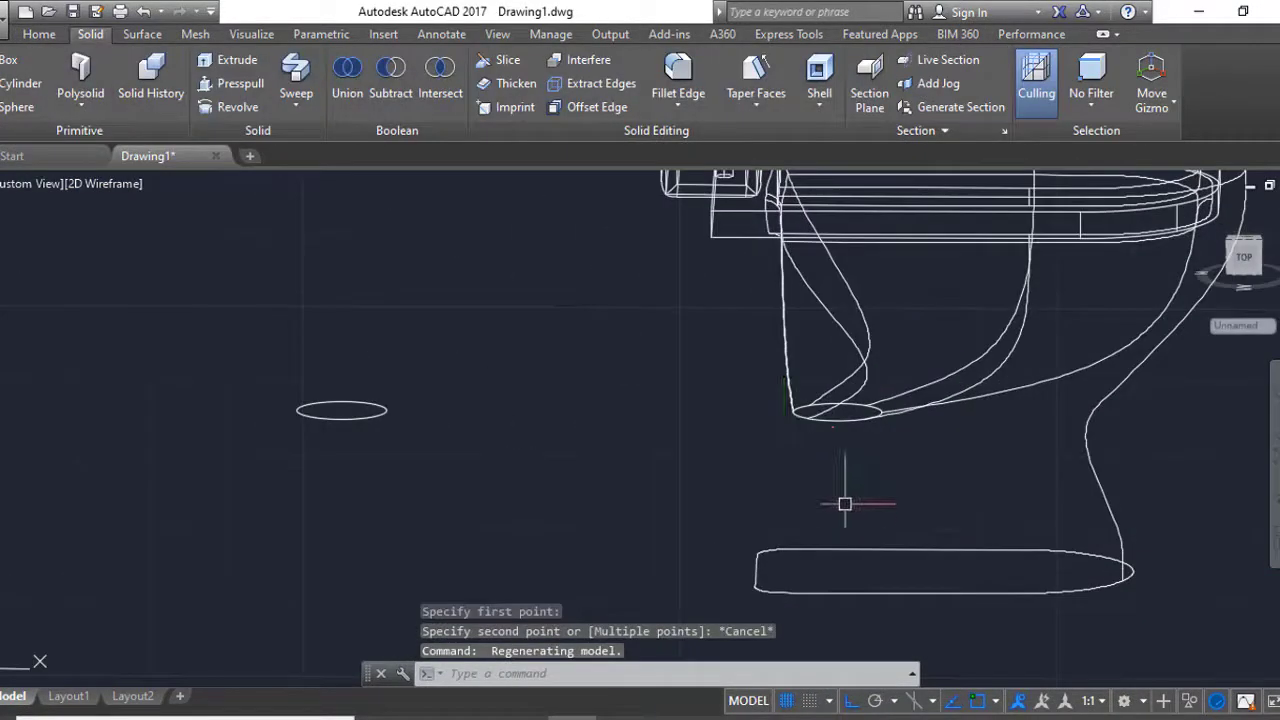
pyautogui.write('di')
pyautogui.press('Return')
pyautogui.press('Escape')
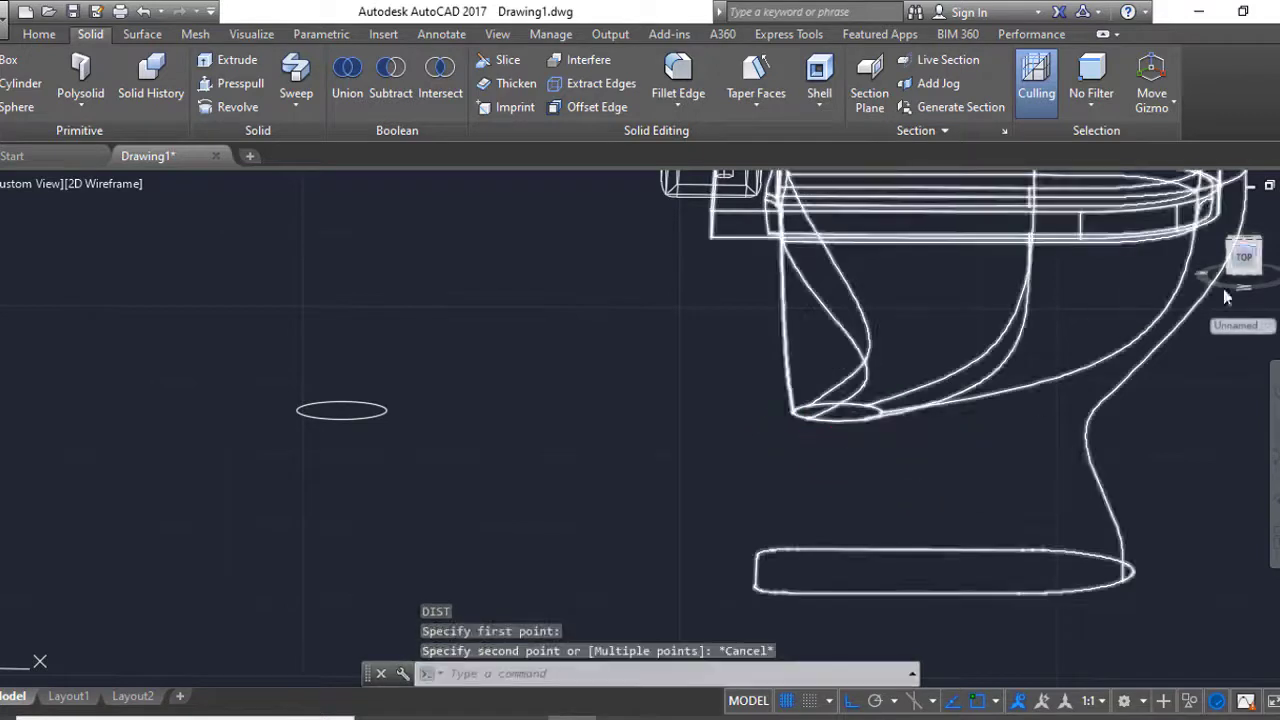
pyautogui.press('Escape')
pyautogui.press('Escape')
# - Draw the stepped polyline drain path down from the bowl outlet, including a 0.6 segment
pyautogui.write('pl')
pyautogui.press('Return')
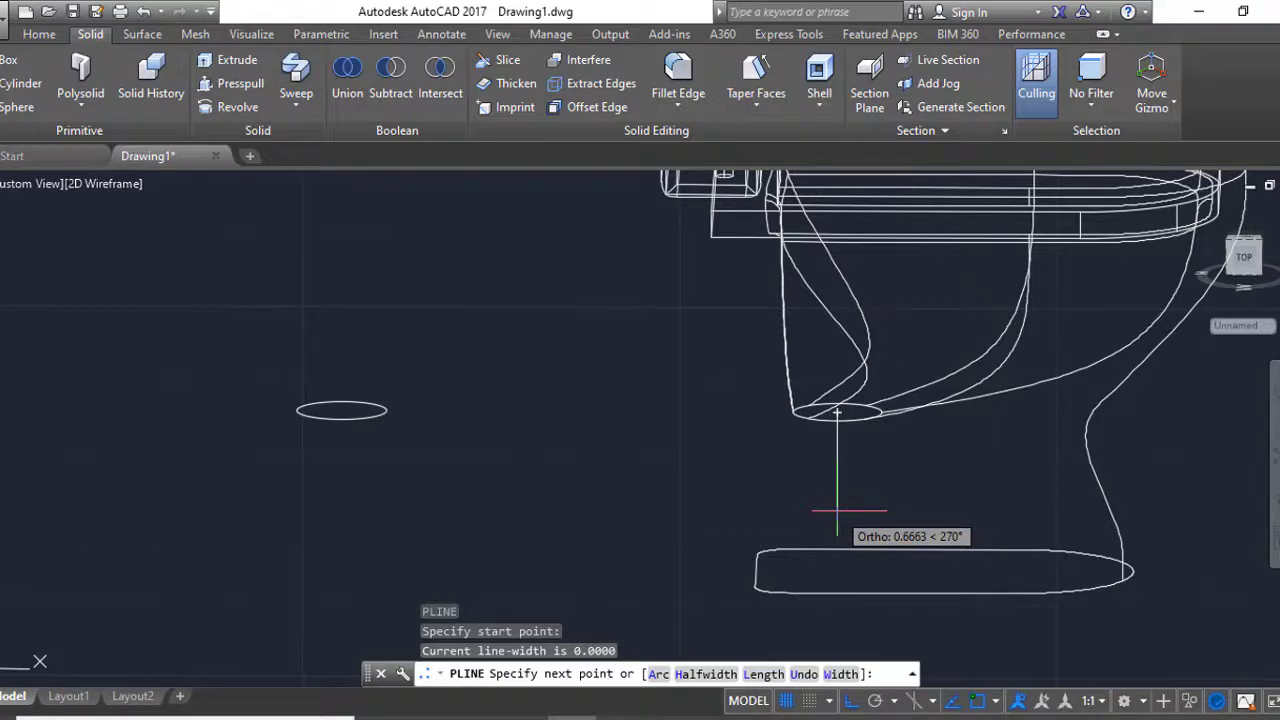
pyautogui.write('.6')
pyautogui.press('Return')
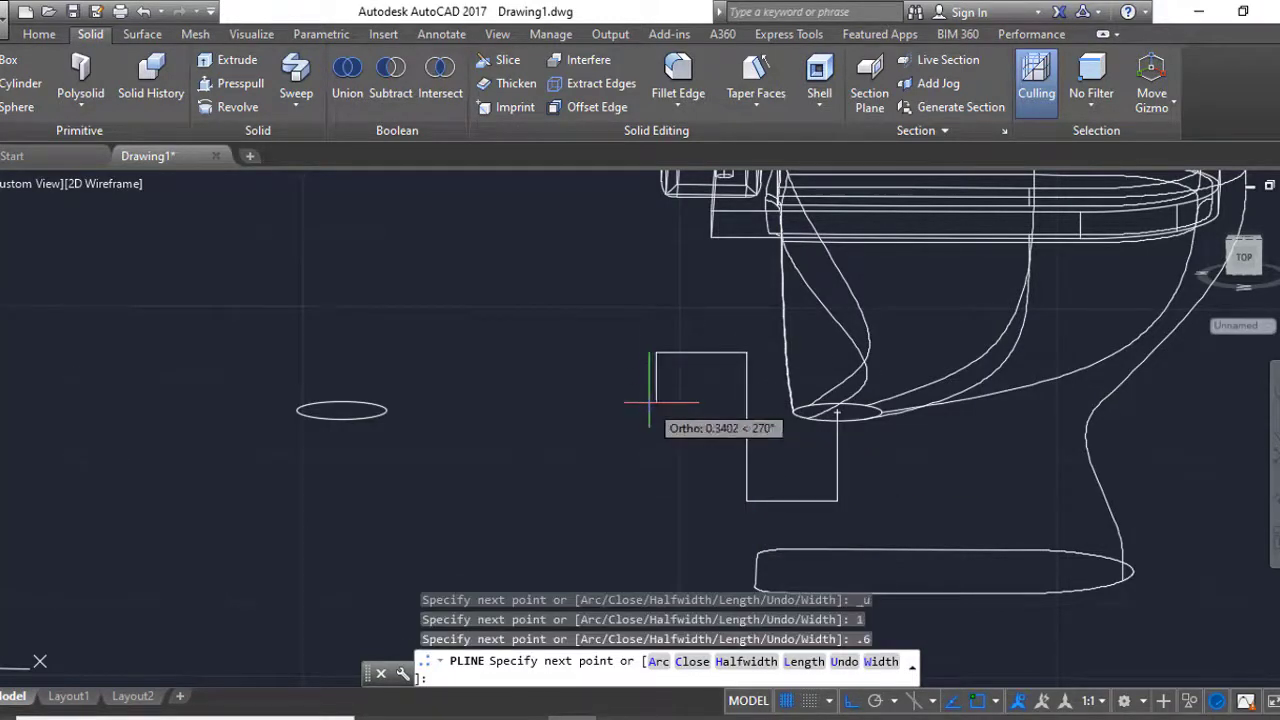
pyautogui.moveTo(649, 403); pyautogui.dragTo(655, 336, button='middle')
pyautogui.press('Escape')
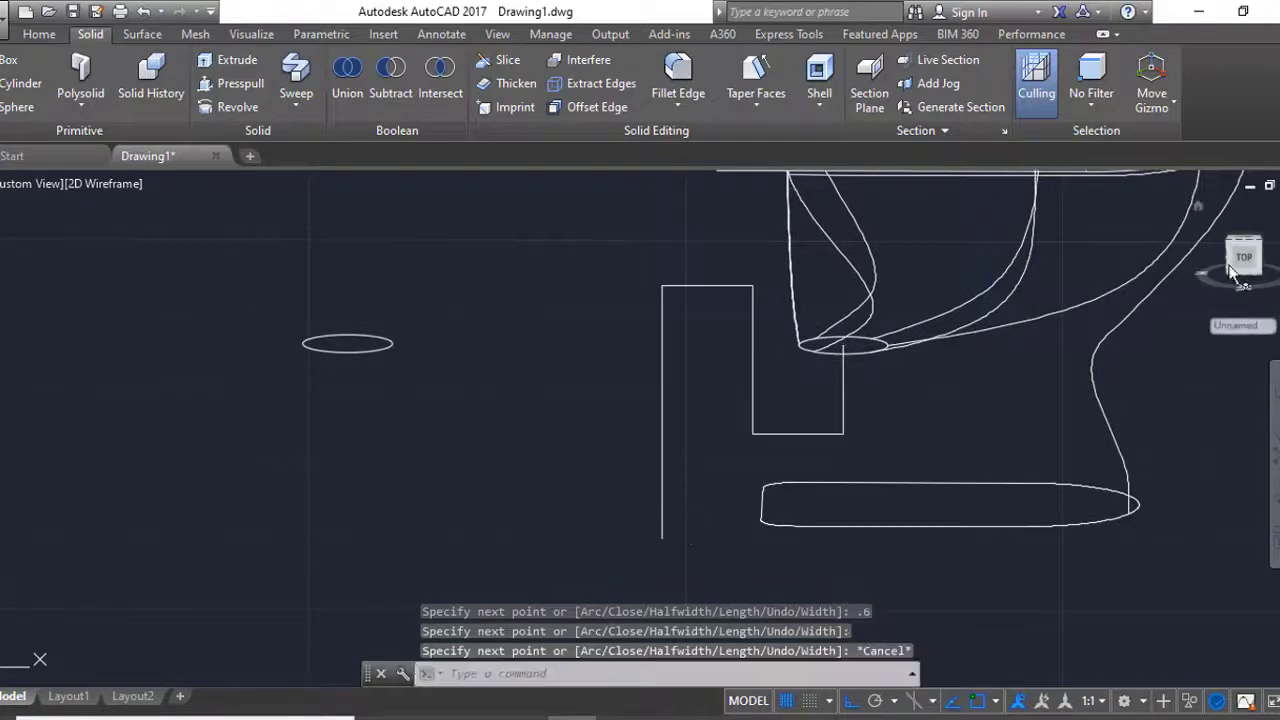
pyautogui.moveTo(690, 537)
pyautogui.keyDown('shift'); pyautogui.mouseDown(button='middle')
pyautogui.moveTo(549, 374)
pyautogui.moveTo(700, 434)
pyautogui.mouseUp(button='middle'); pyautogui.keyUp('shift')
# - Fillet the drain path's top and bottom corners with radius 0.3
pyautogui.scroll(5, 501, 405)
pyautogui.write('f')
pyautogui.press('Return')
pyautogui.click(527, 405)
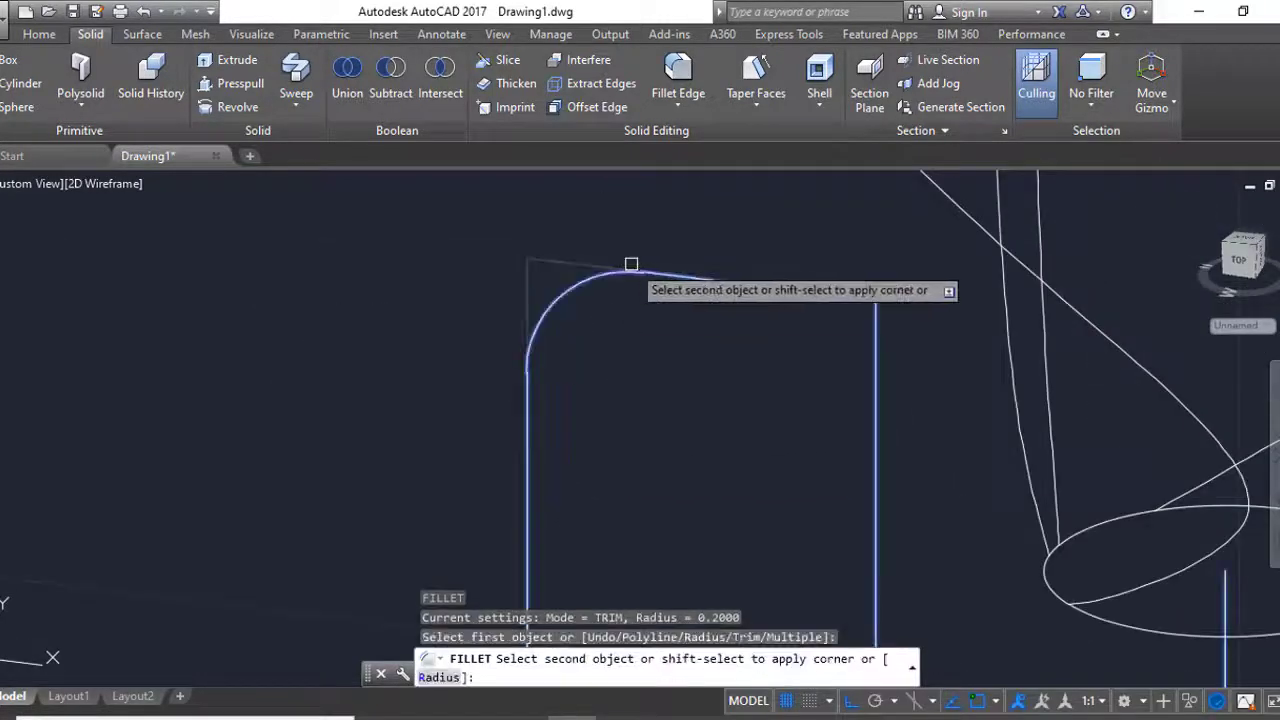
pyautogui.write('r')
pyautogui.press('Return')
pyautogui.write('.3')
pyautogui.press('Return')
pyautogui.click(868, 338)
pyautogui.scroll(-3, 829, 451)
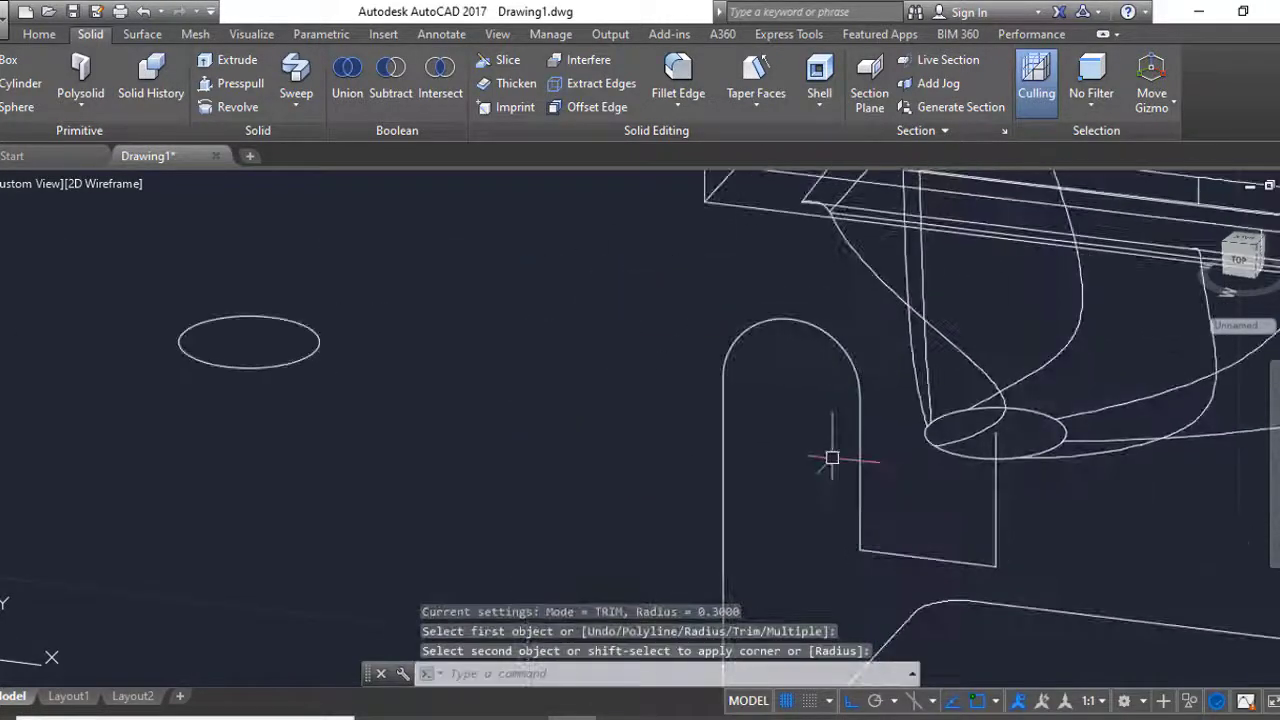
pyautogui.press('Return')
pyautogui.click(971, 563)
pyautogui.click(744, 448)
# - Stretch the drain path's outer leg further left
pyautogui.press('s')
pyautogui.press('Return')
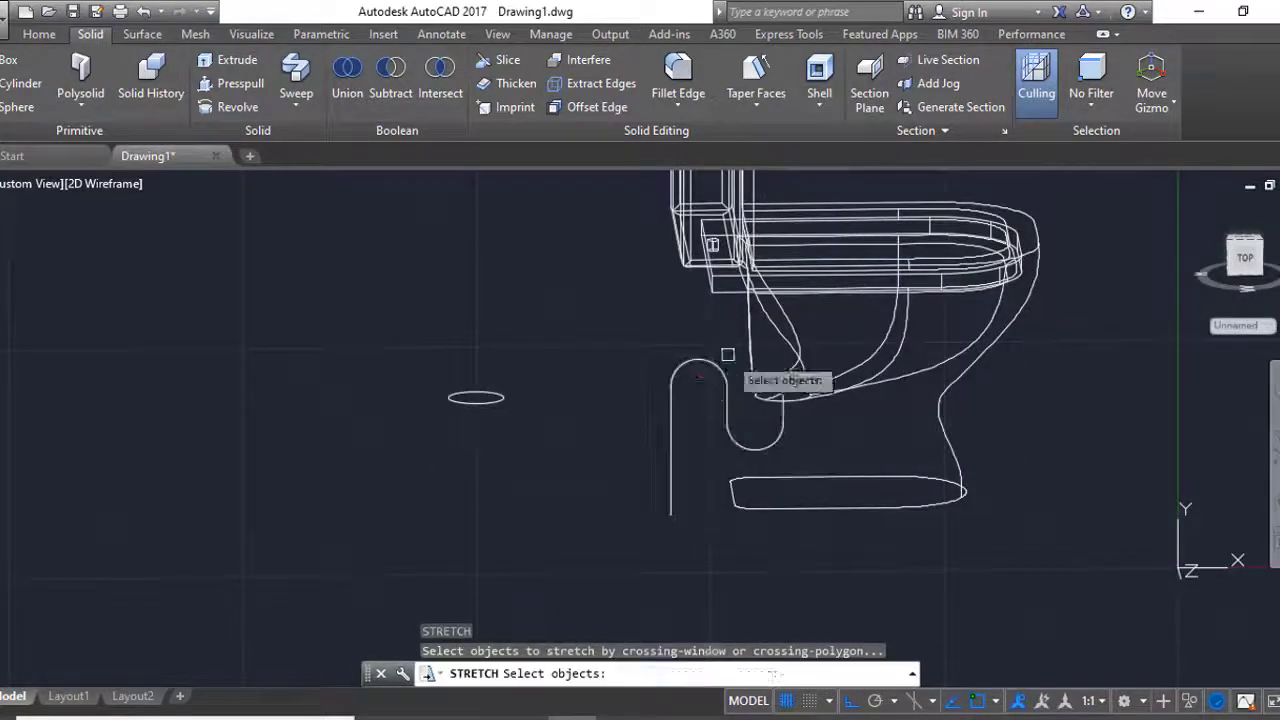
pyautogui.click(749, 371)
pyautogui.click(620, 534)
pyautogui.press('Return')
pyautogui.click(594, 522)
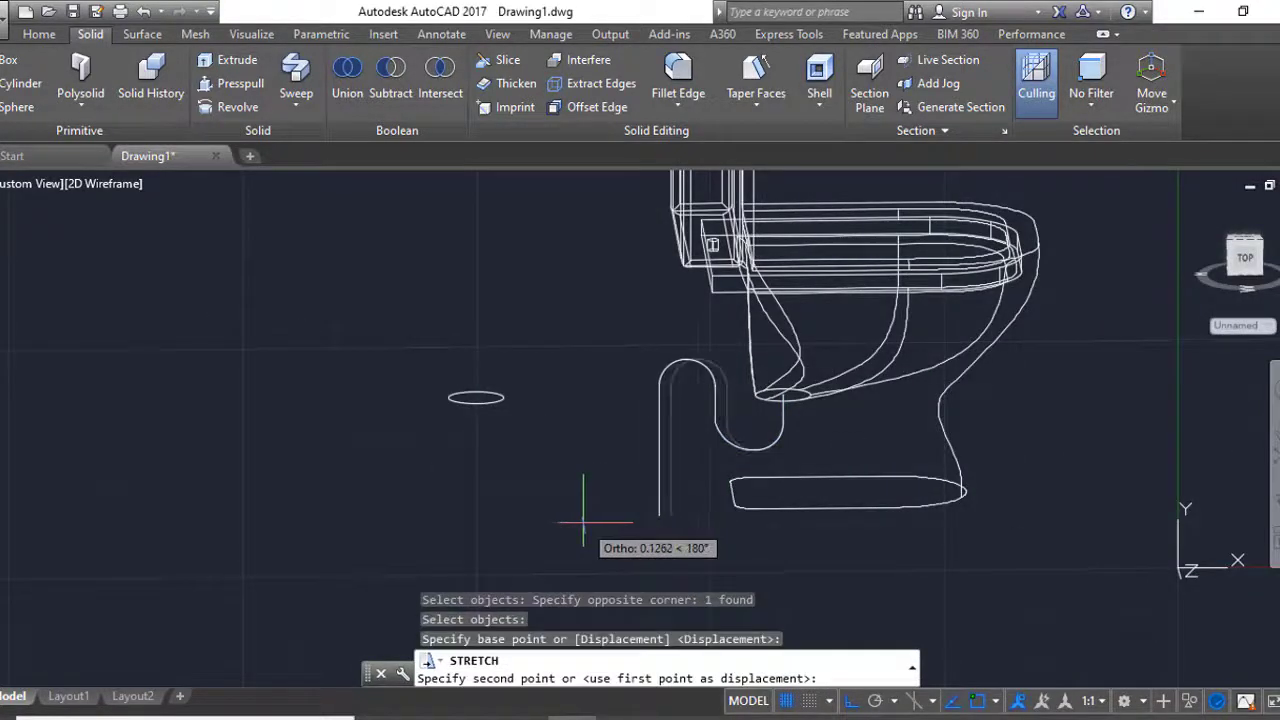
pyautogui.click(581, 520)
pyautogui.keyDown('shift'); pyautogui.moveTo(581, 520); pyautogui.dragTo(175, 75, button='middle'); pyautogui.keyUp('shift')
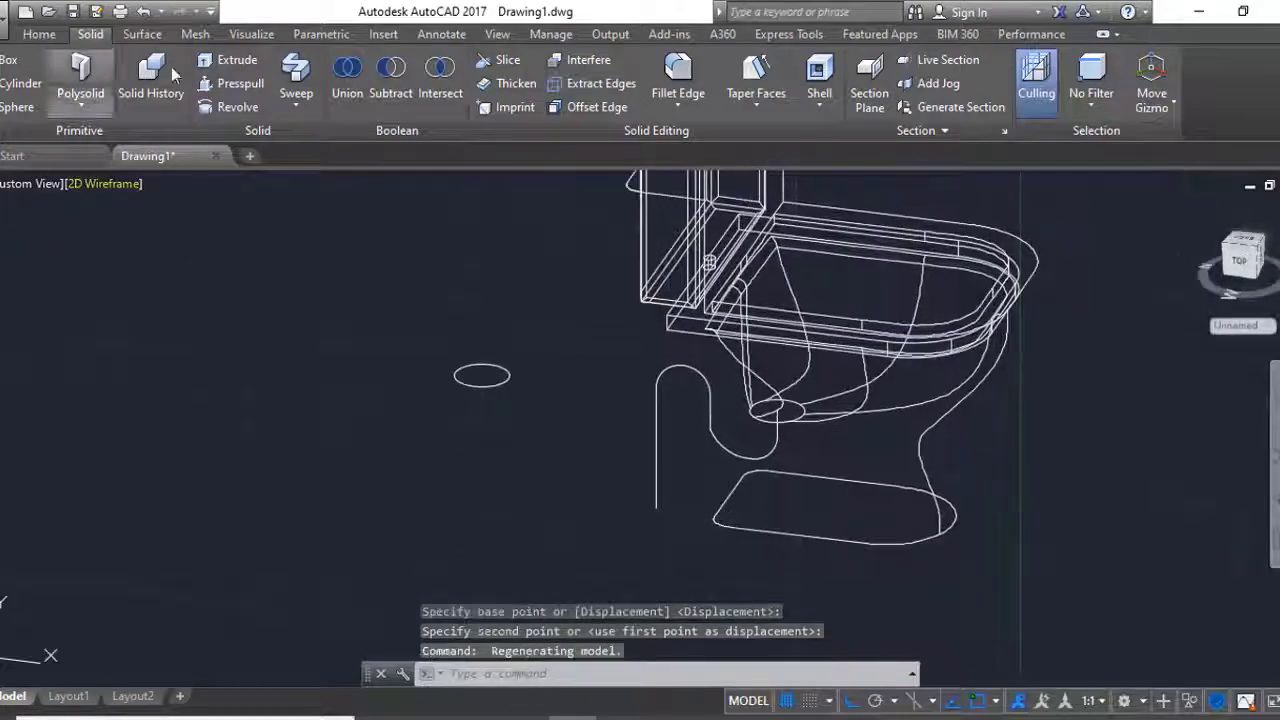
# - Sweep the circle along the S-trap path to form the drain pipe
pyautogui.click(292, 80)
pyautogui.click(481, 375)
pyautogui.press('Return')
pyautogui.click(656, 490)
pyautogui.press('Return')
# - Stretch the drain path again to adjust the S-trap shape
pyautogui.keyDown('shift'); pyautogui.moveTo(586, 457); pyautogui.dragTo(657, 343, button='middle'); pyautogui.keyUp('shift')
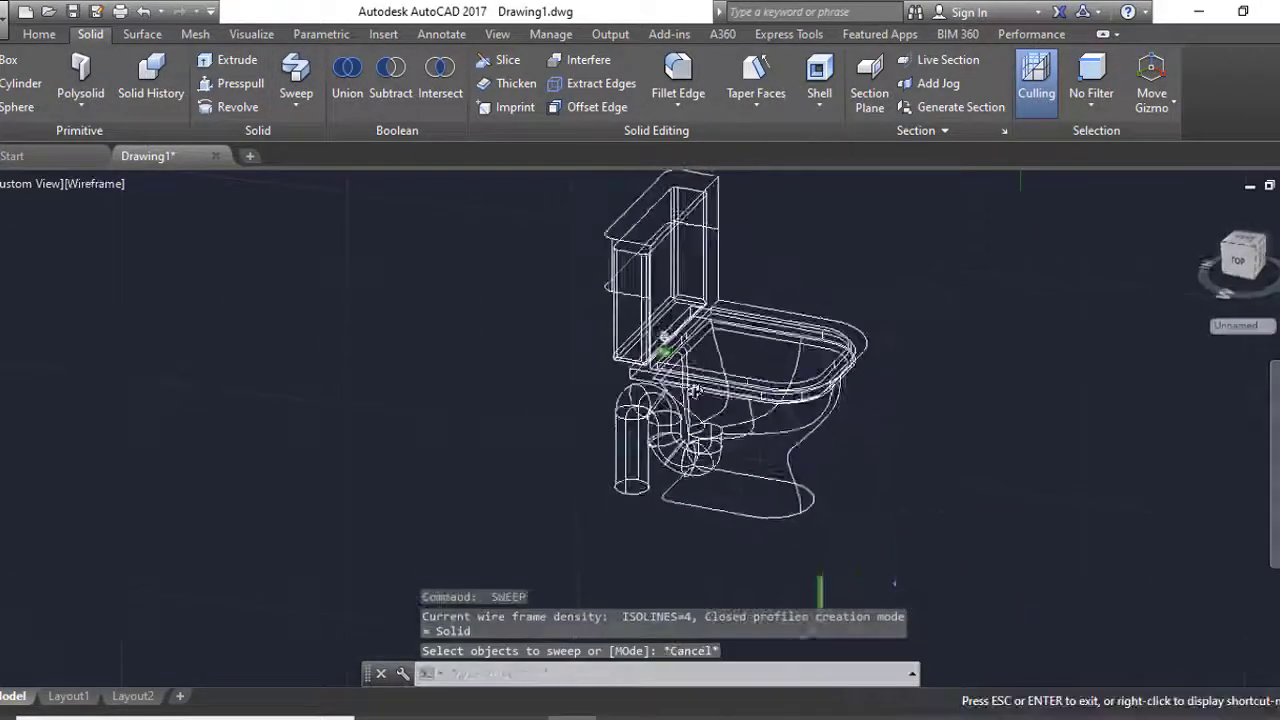
pyautogui.keyDown('shift'); pyautogui.moveTo(824, 437); pyautogui.dragTo(719, 341, button='middle'); pyautogui.keyUp('shift')
pyautogui.write('s')
pyautogui.press('Return')
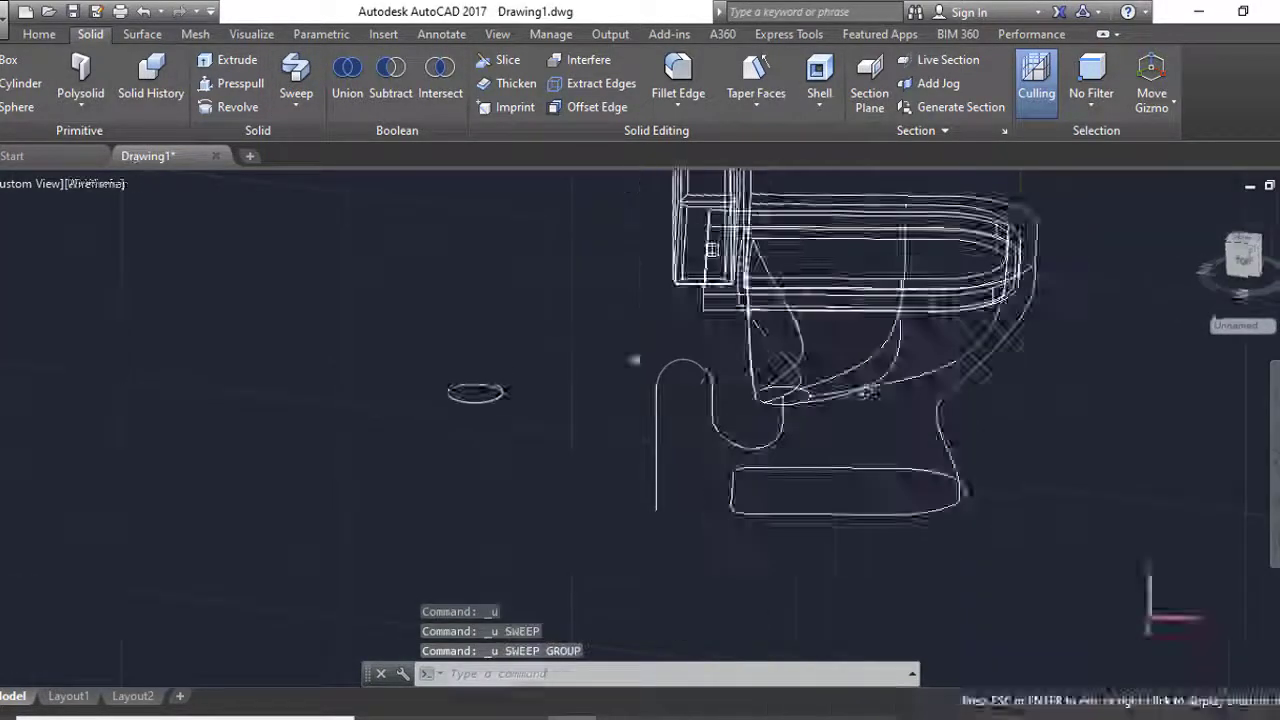
pyautogui.scroll(3, 737, 409)
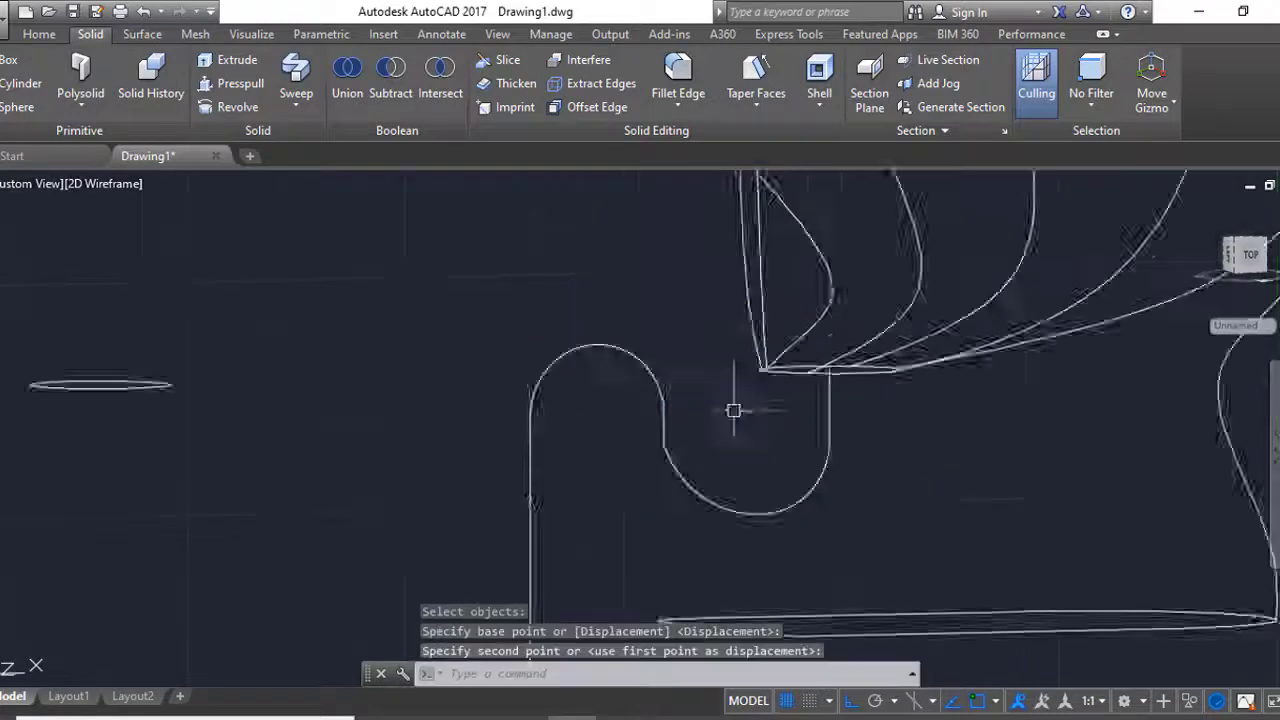
pyautogui.scroll(3, 700, 400)
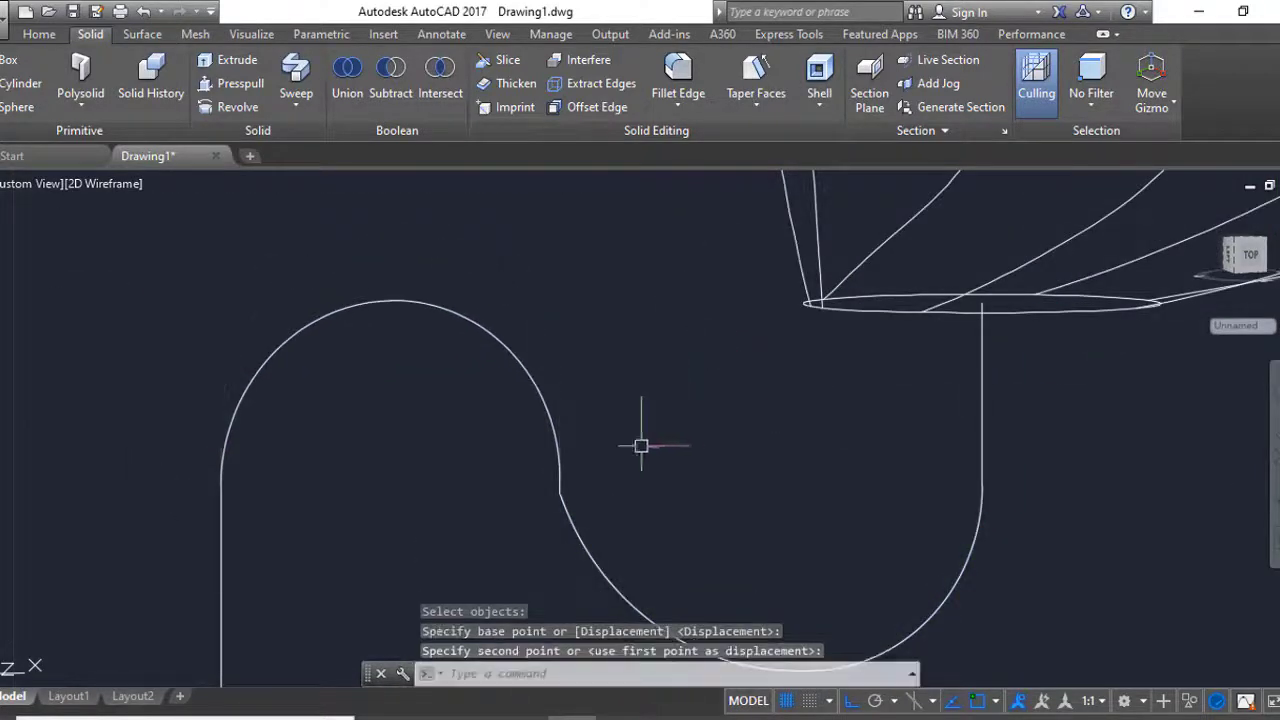
pyautogui.scroll(-3, 660, 443)
pyautogui.scroll(-5, 600, 432)
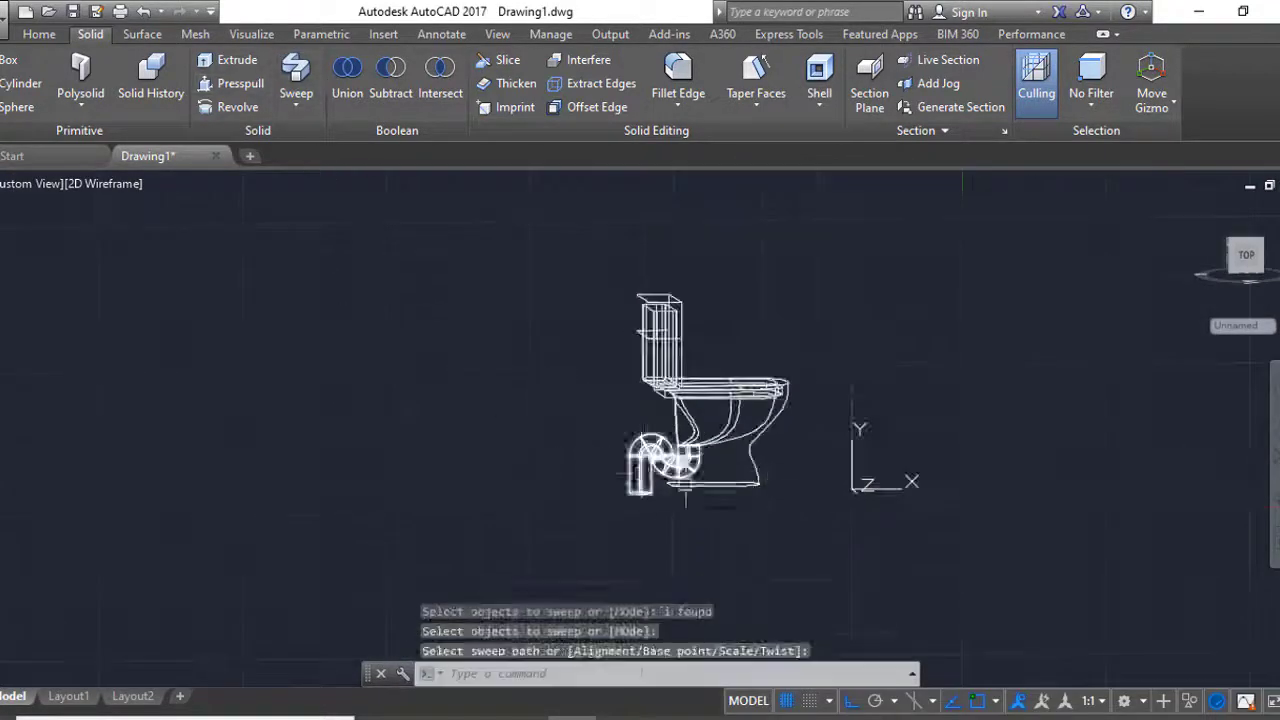
pyautogui.keyDown('shift'); pyautogui.moveTo(686, 495); pyautogui.dragTo(700, 480, button='middle'); pyautogui.keyUp('shift')
pyautogui.scroll(5, 726, 487)
# - Copy the swept pipe in place and subtract the copy from the toilet body
pyautogui.press('Return')
pyautogui.scroll(5, 570, 470)
pyautogui.click(566, 476)
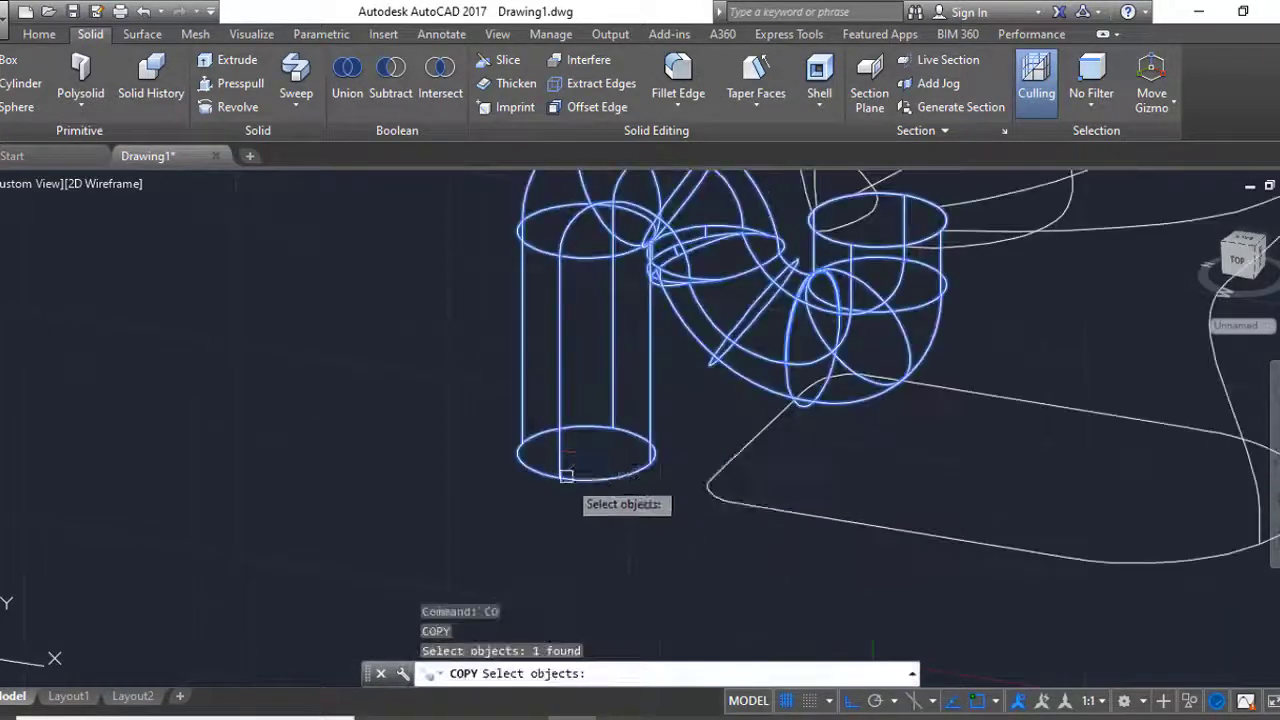
pyautogui.click(568, 462)
pyautogui.scroll(-5, 568, 462)
pyautogui.click(390, 85)
pyautogui.click(618, 388)
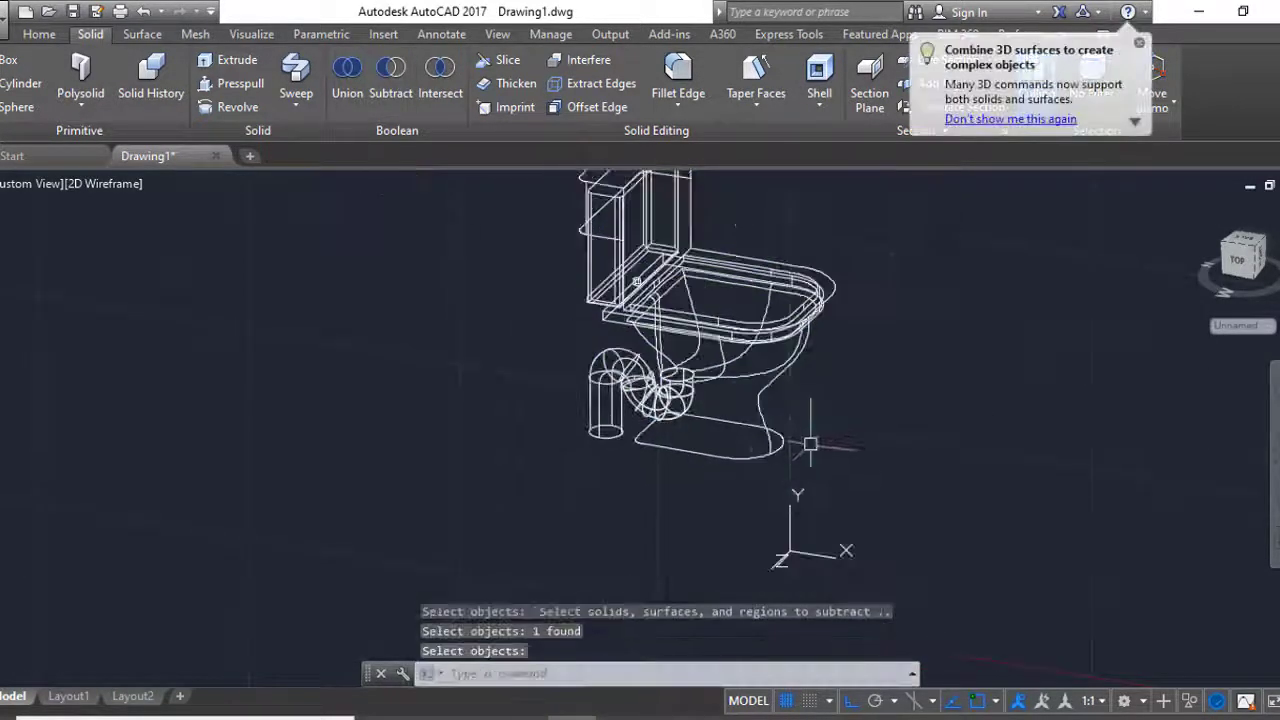
# - Apply the Realistic visual style to the model
pyautogui.click(110, 183)
pyautogui.click(185, 294)
pyautogui.click(45, 36)
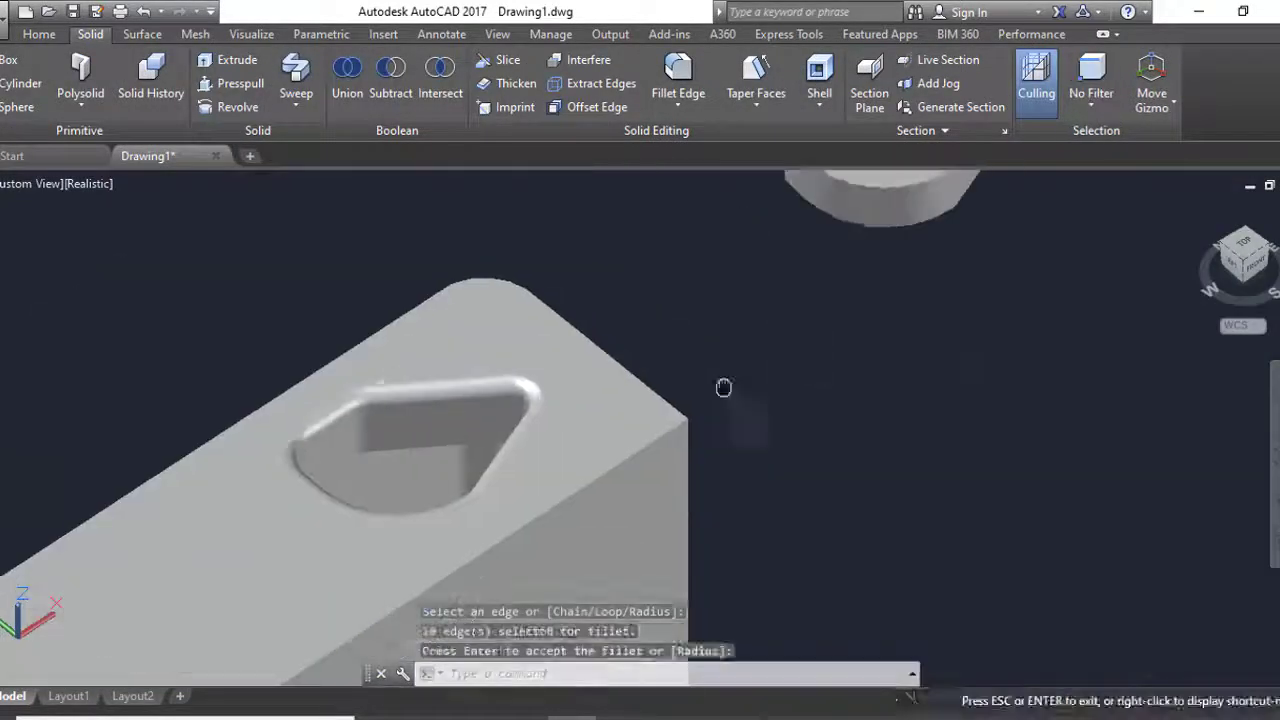
# - Add the curved recess edge and a tank corner edge to the 0.03-radius fillet set
pyautogui.scroll(3, 643, 477)
pyautogui.click(650, 468)
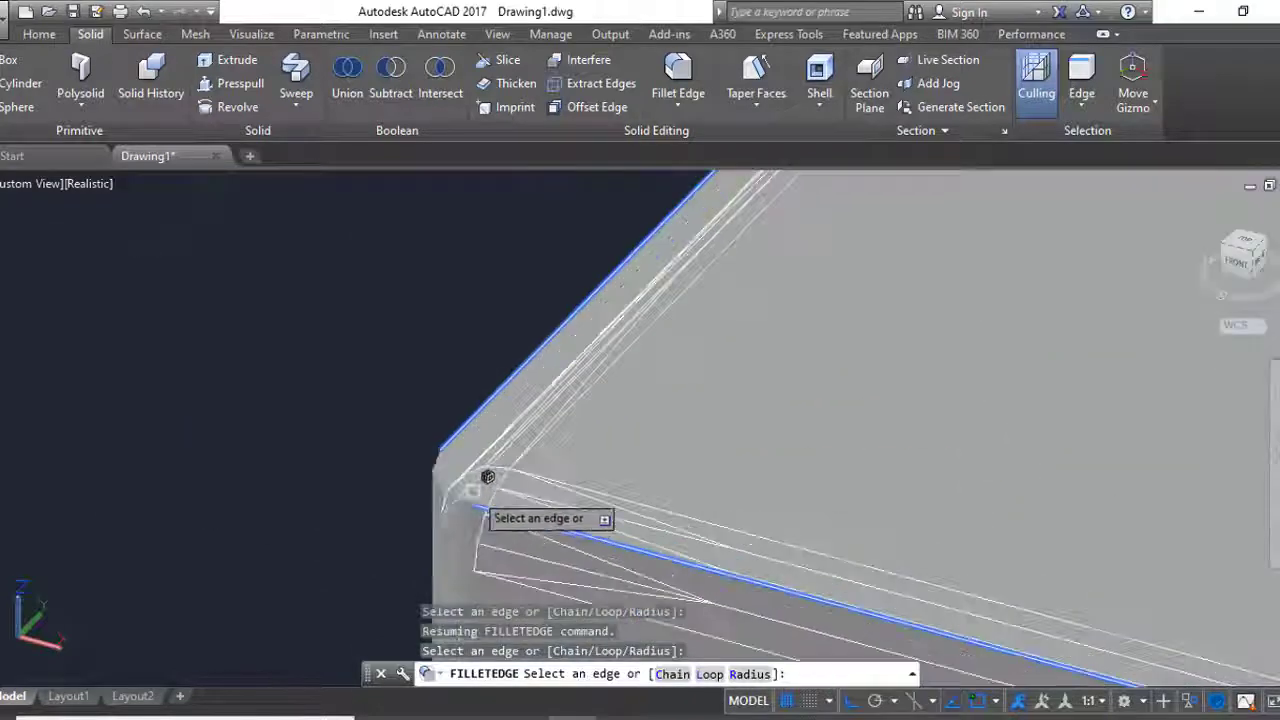
pyautogui.keyDown('shift'); pyautogui.moveTo(617, 567); pyautogui.dragTo(416, 375, button='middle'); pyautogui.keyUp('shift')
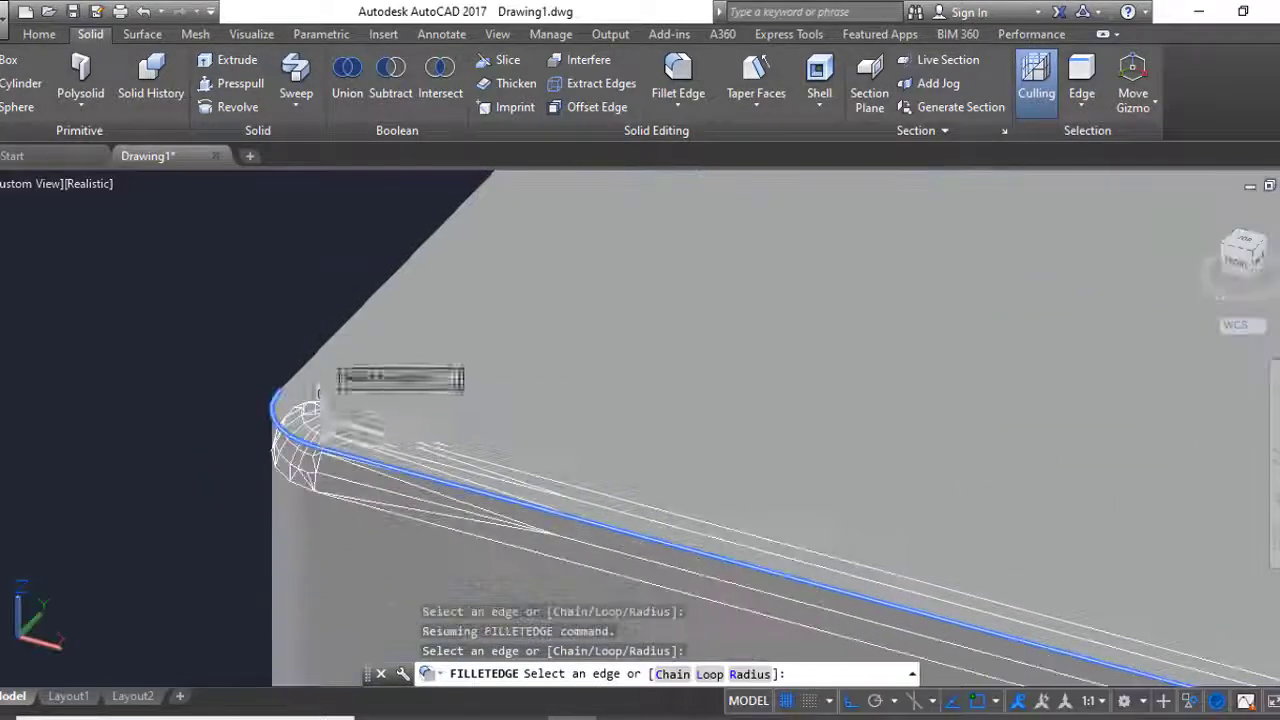